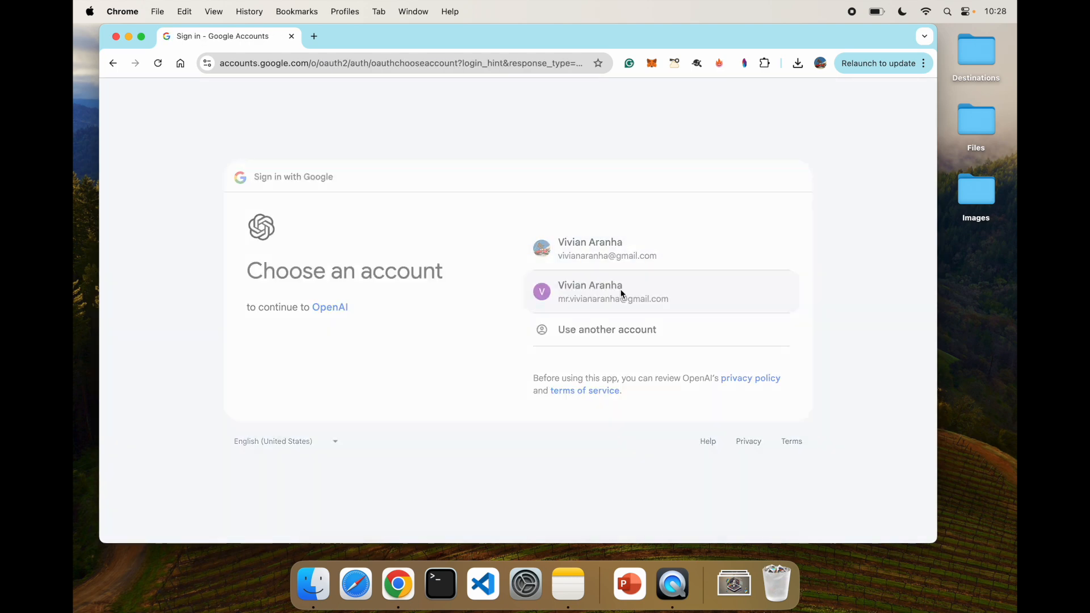
- Sign in to ChatGPT with the second listed Google account and look at the upgrade plans page before returning to the chat
click(621, 288)
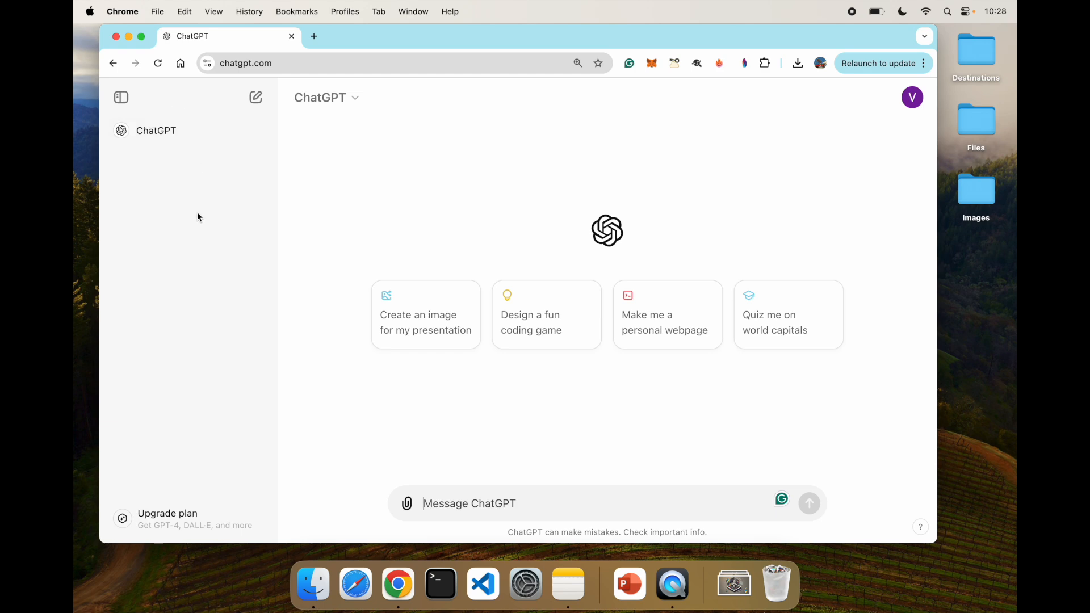
click(165, 518)
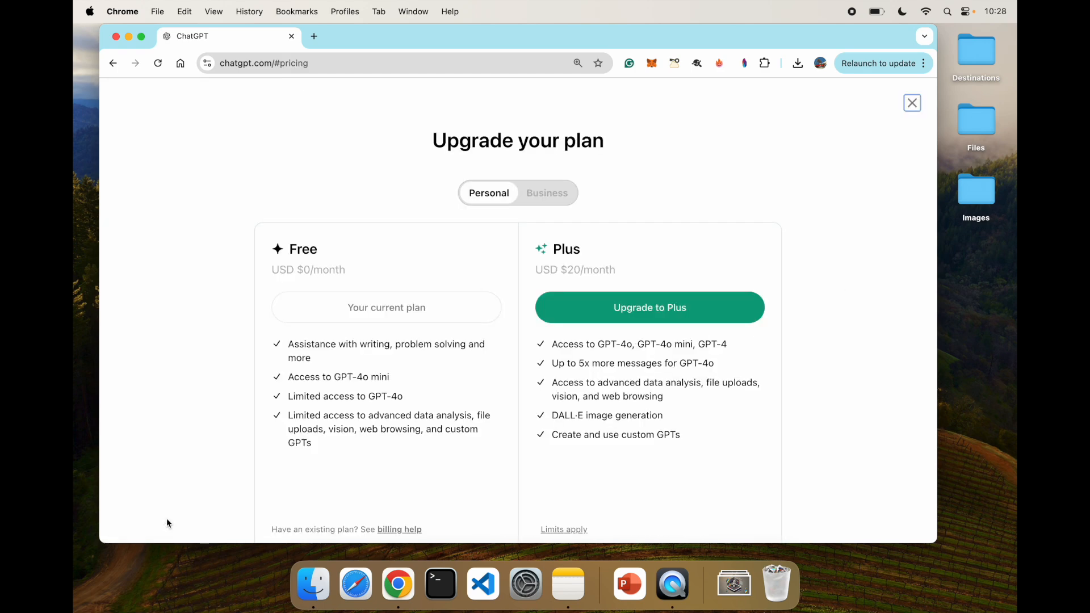
click(113, 63)
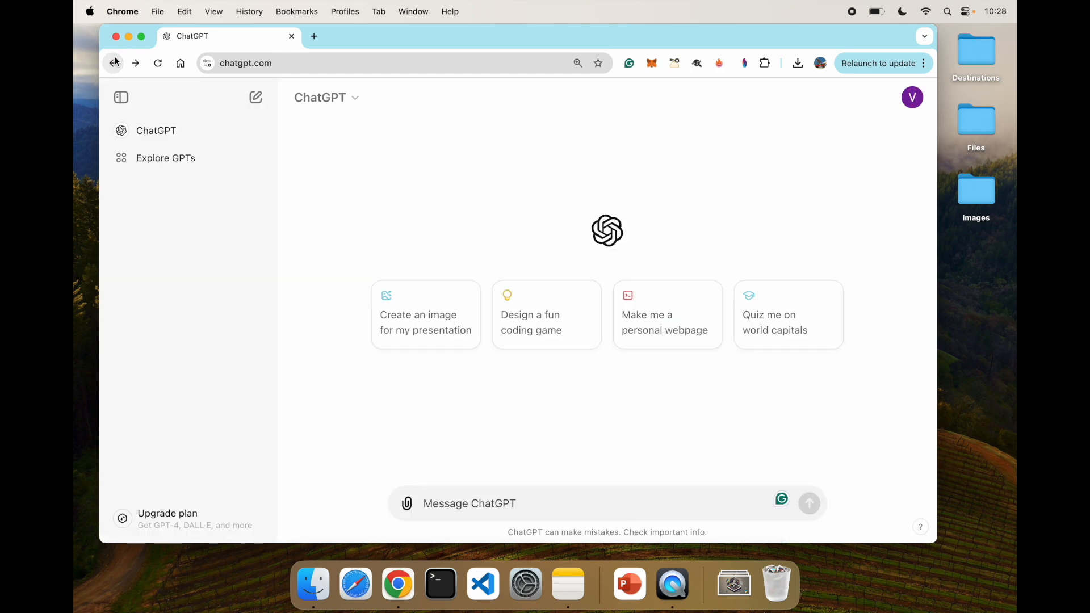
- Open the Explore GPTs page and browse the featured, trending and ChatGPT-made GPTs
click(175, 164)
scroll(479, 304, down, 4)
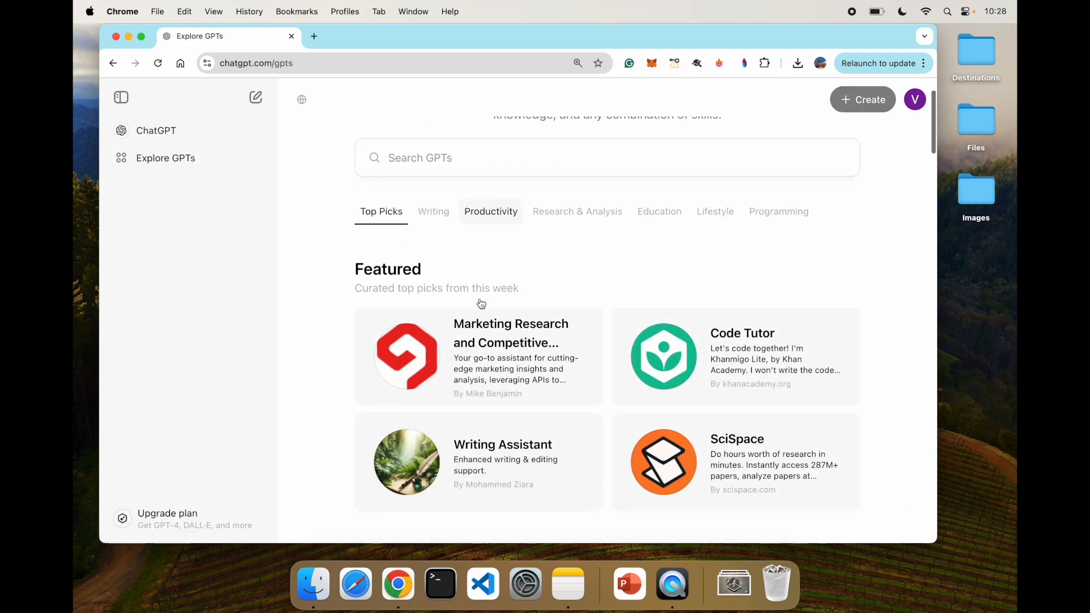
scroll(510, 431, down, 15)
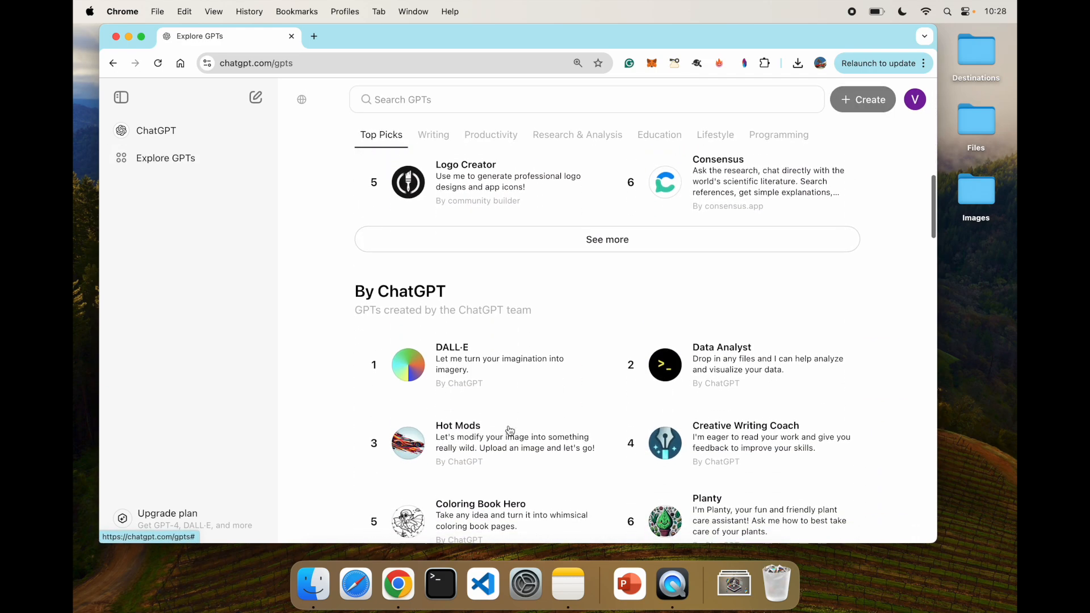
scroll(509, 430, down, 2)
scroll(509, 429, up, 20)
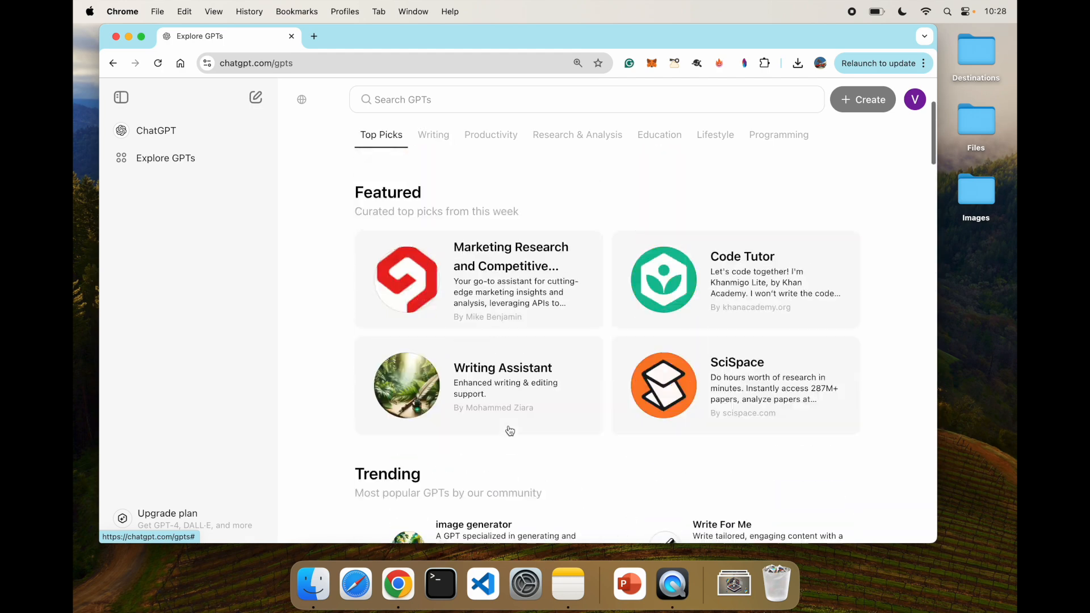
- Review the Personal and Business plans needed for creating GPTs, and return to the GPTs page
mouse_move(859, 108)
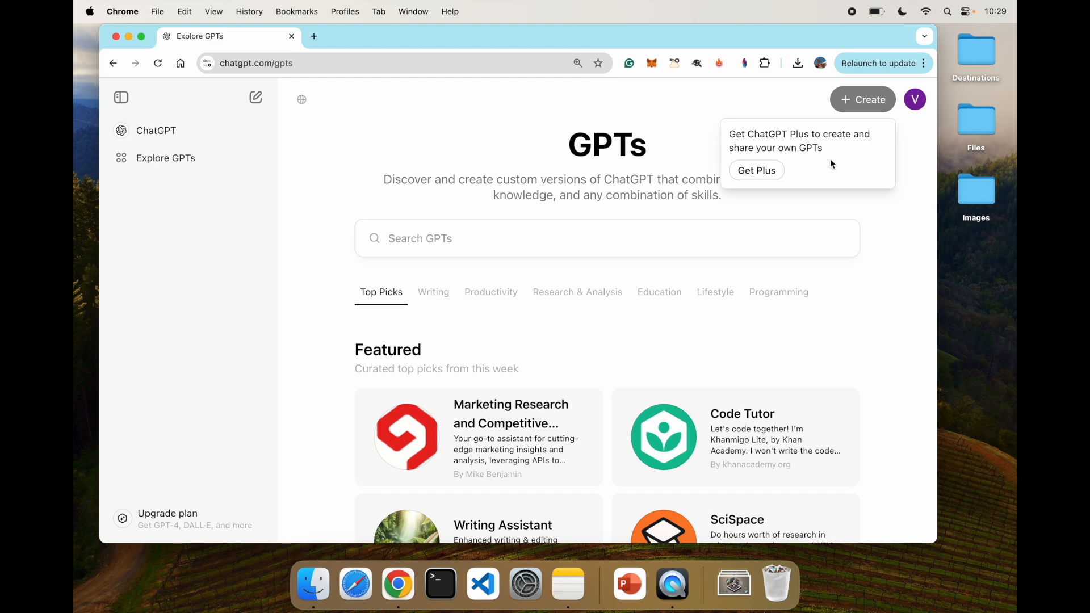
click(758, 170)
scroll(650, 519, down, 1)
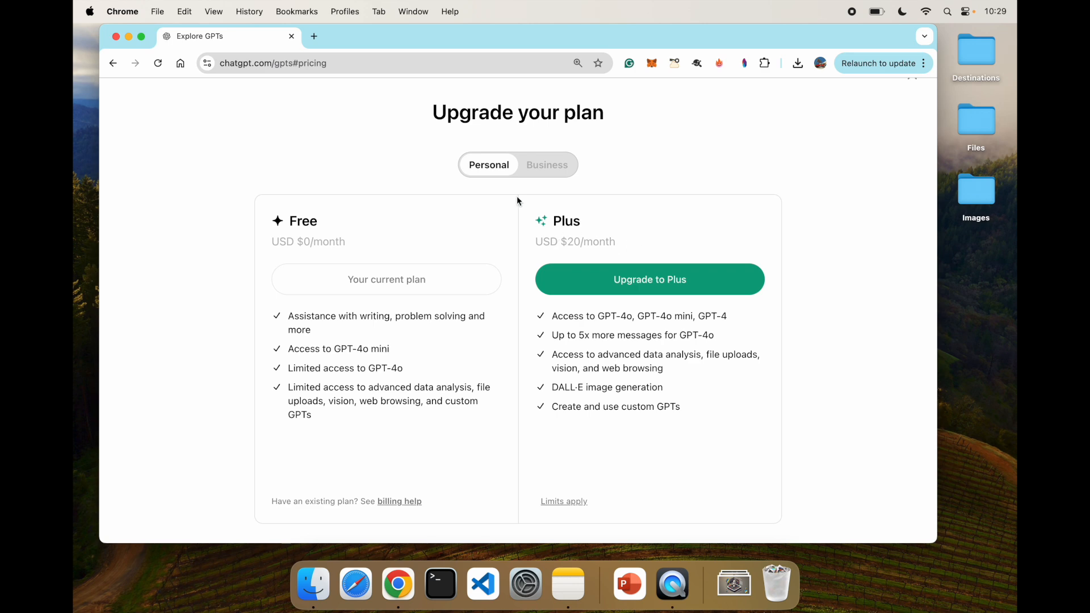
click(544, 166)
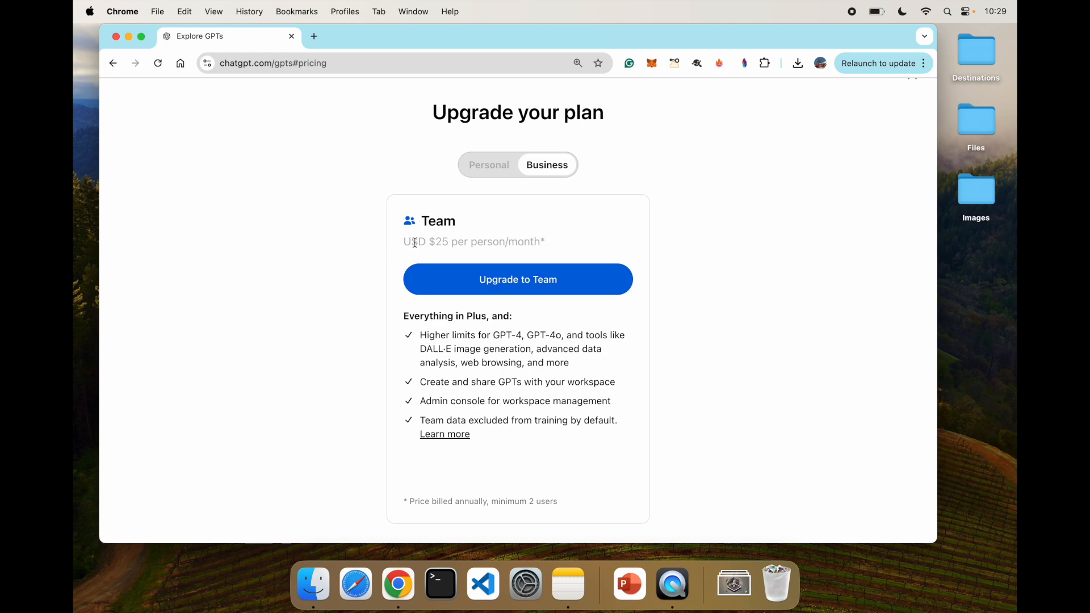
click(488, 163)
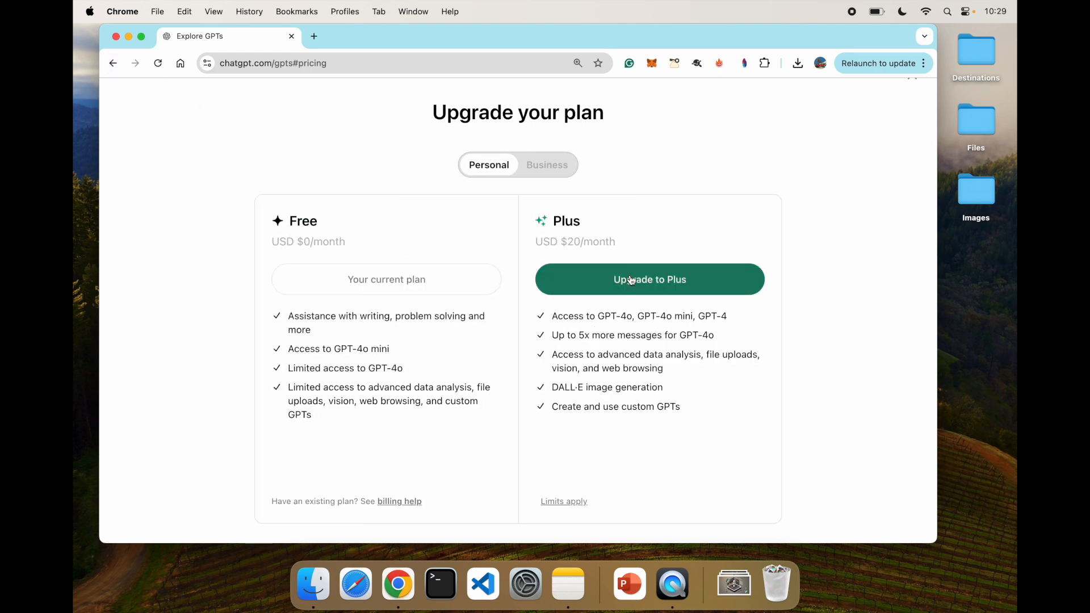
click(112, 61)
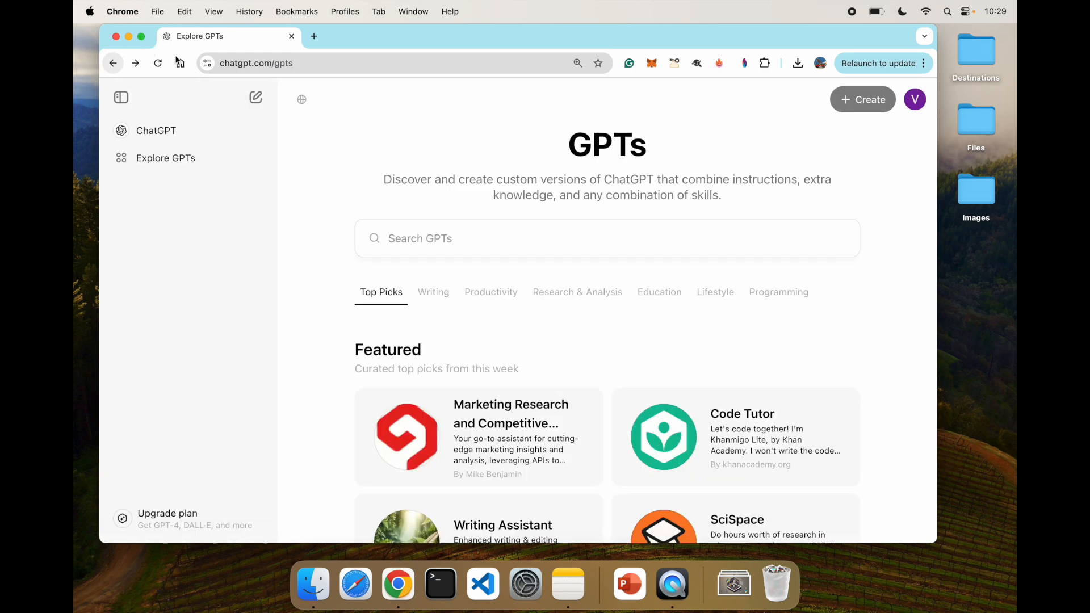
- Log out of the free account and log back in through Google with the first listed account
click(915, 99)
click(787, 297)
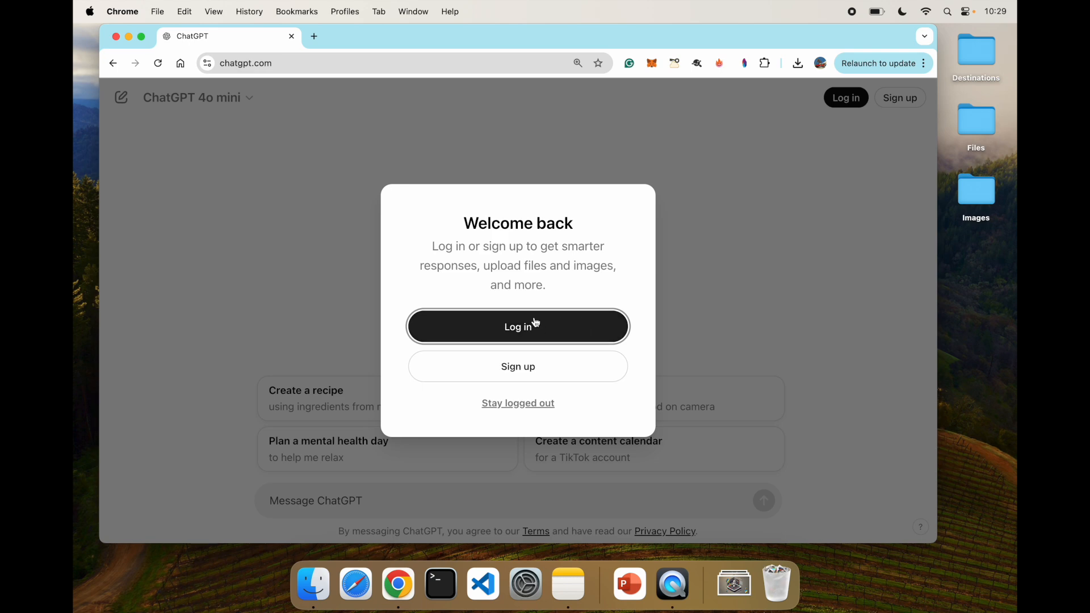
click(539, 328)
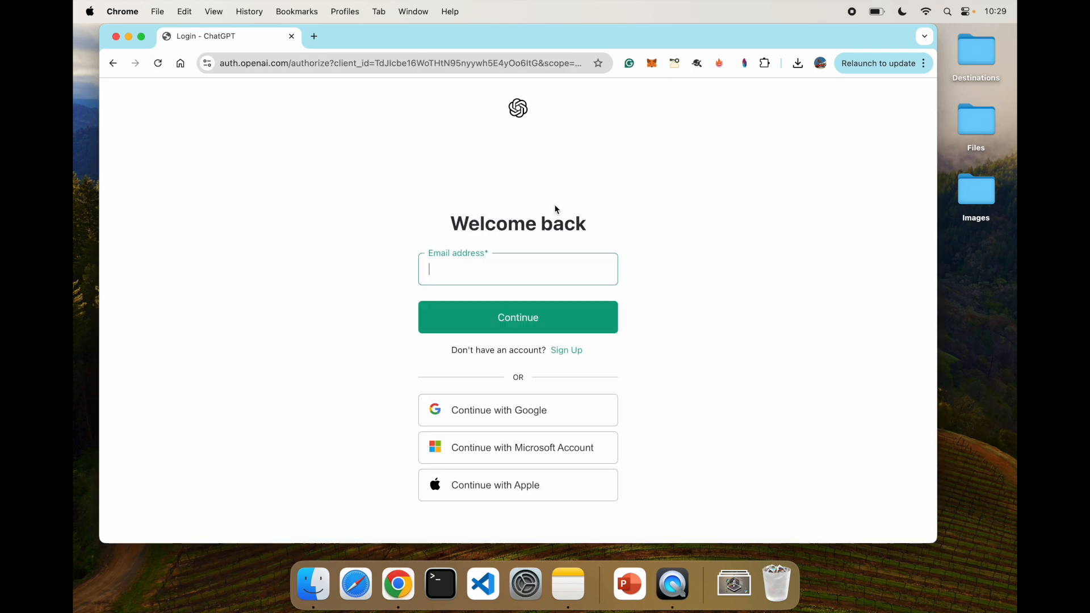
click(512, 418)
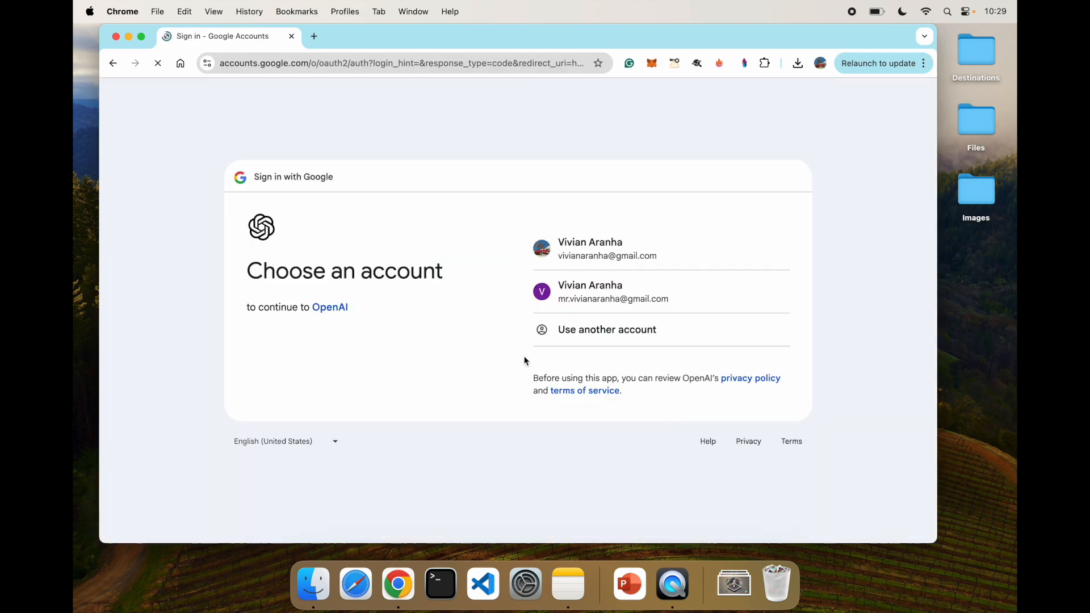
click(618, 245)
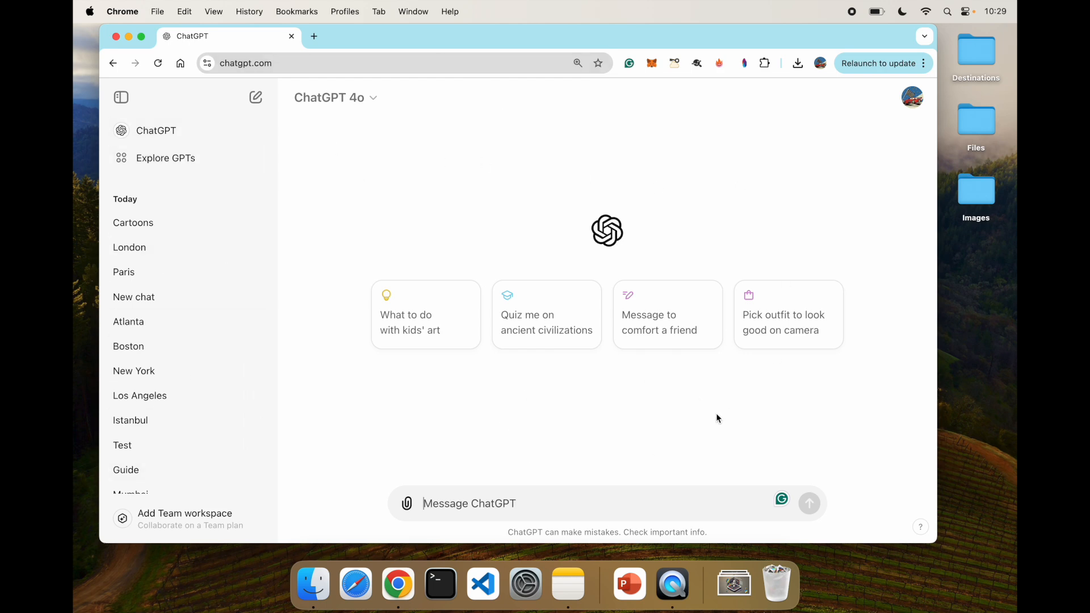
- Go to My GPTs from the Explore GPTs page and start creating a new GPT
click(175, 164)
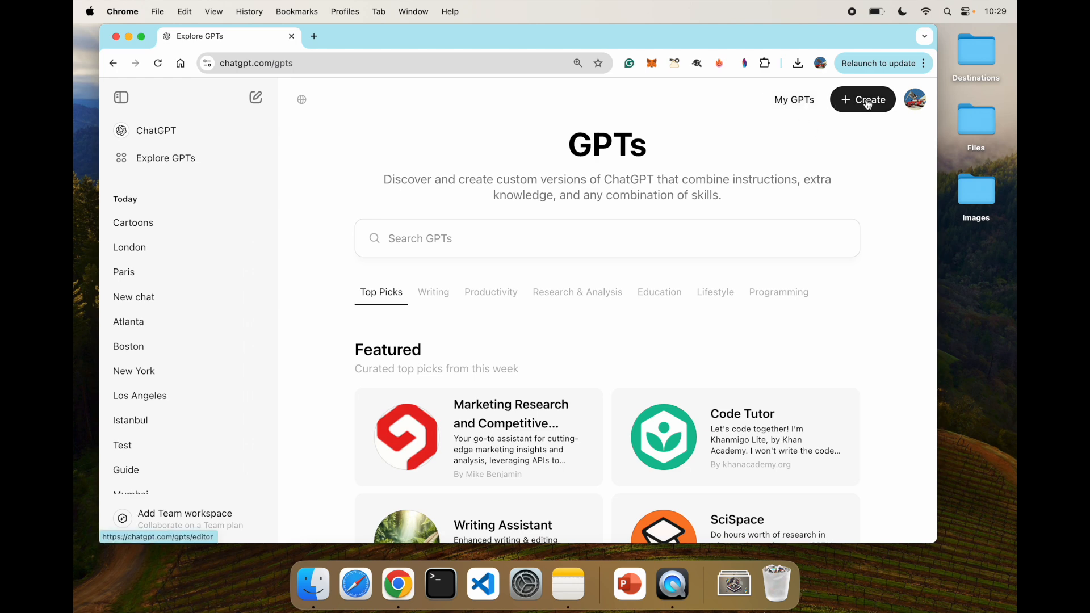
click(794, 101)
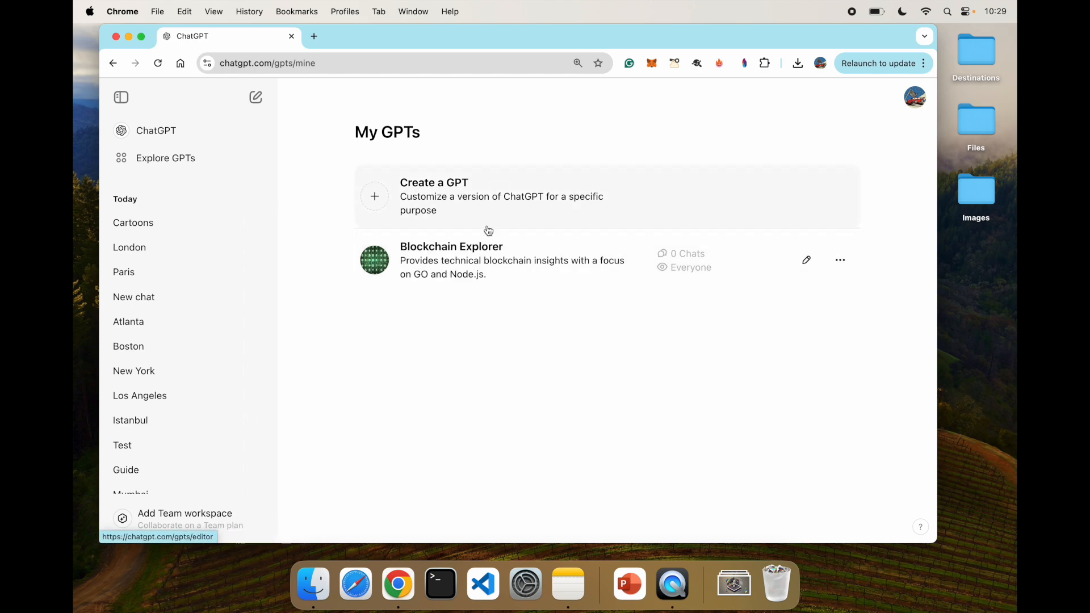
click(377, 201)
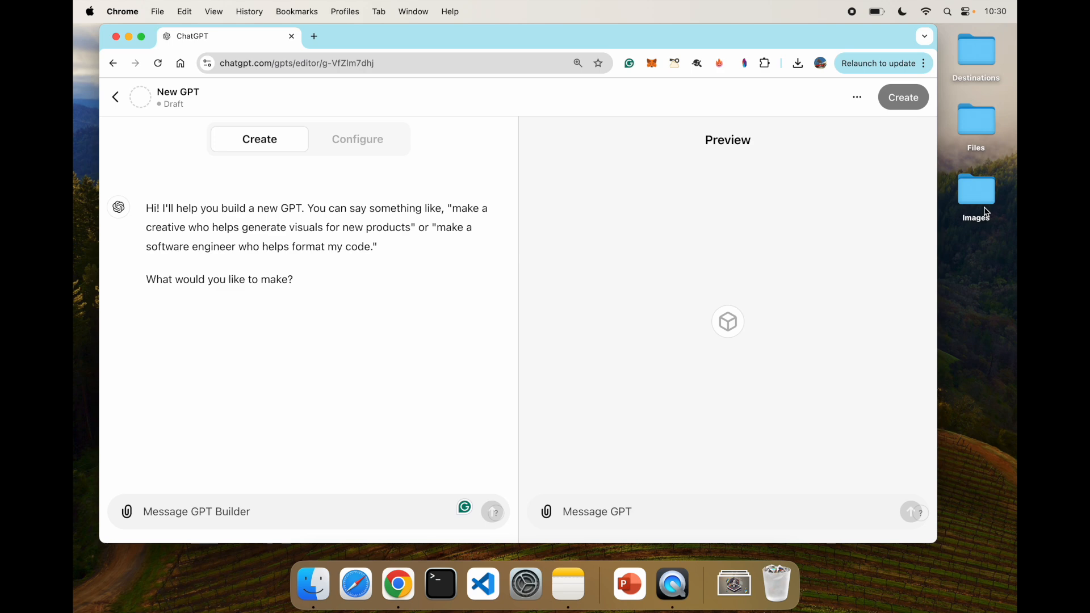
- View the PDF files in the desktop's Destinations folder and close the folder window
click(975, 133)
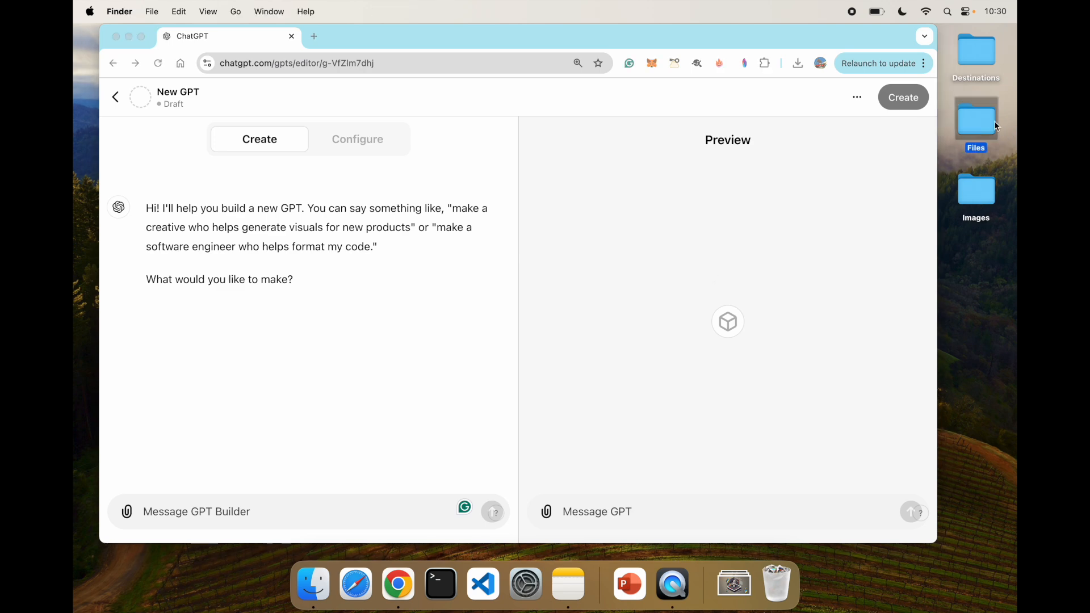
click(982, 63)
double_click(983, 63)
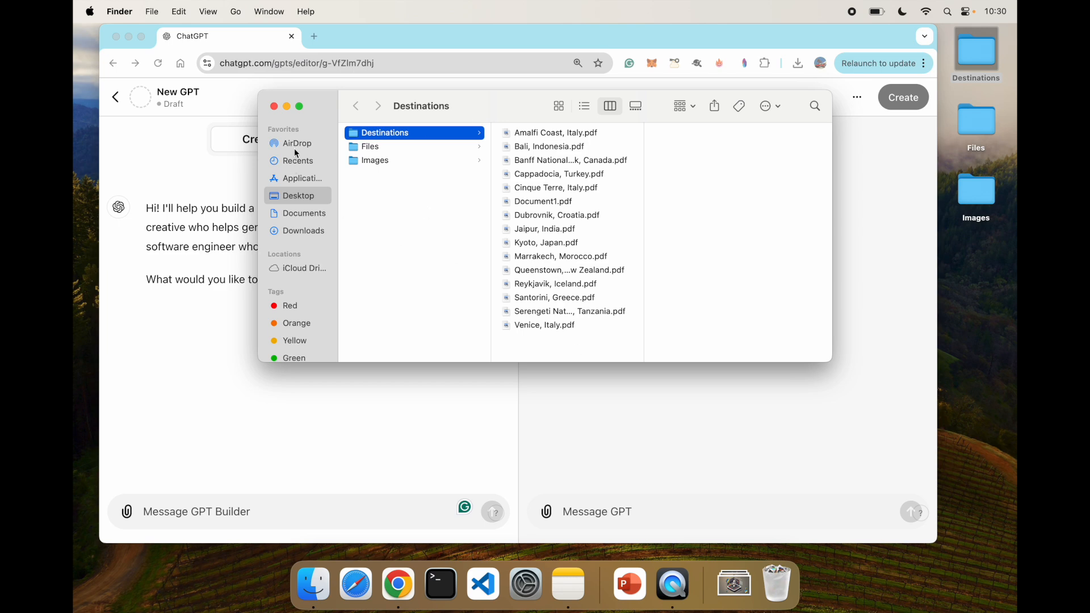
click(274, 106)
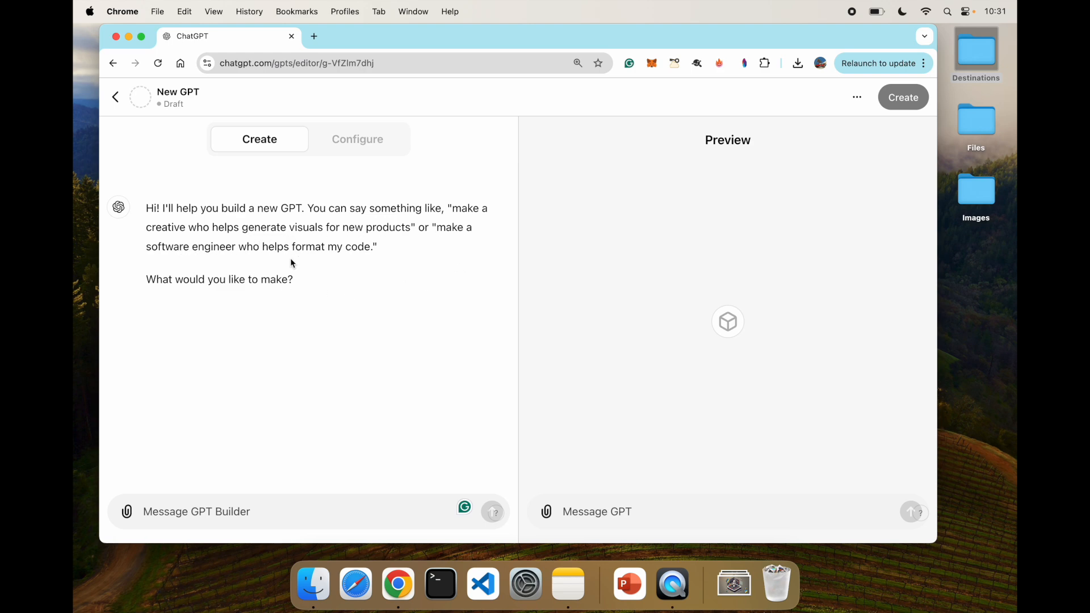
- Ask the GPT Builder for a sentiment analysis tool that tells whether pasted text is positive or negative
click(192, 507)
text(Make a)
key(super+a)
text(Create a sen)
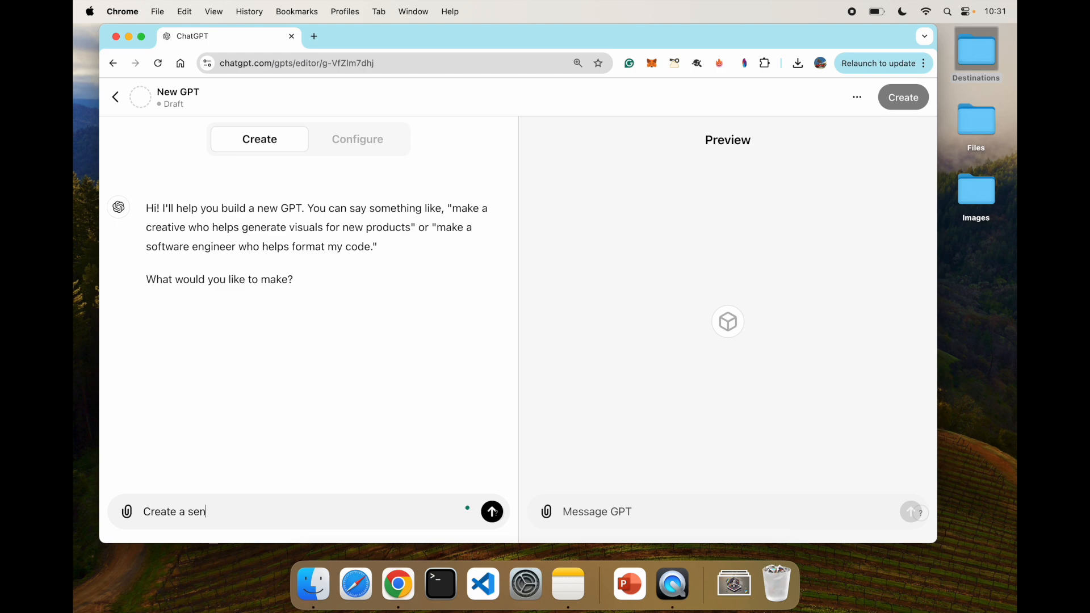
text(timent analysis tool where I can just paste the text and it will tell me if)
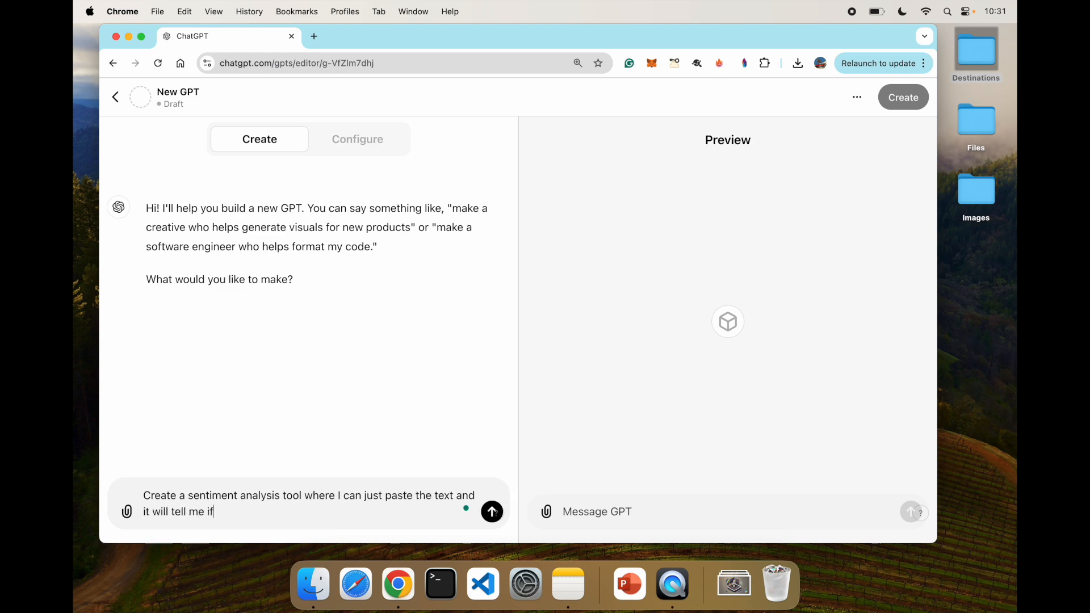
text( its positive or negative)
click(493, 511)
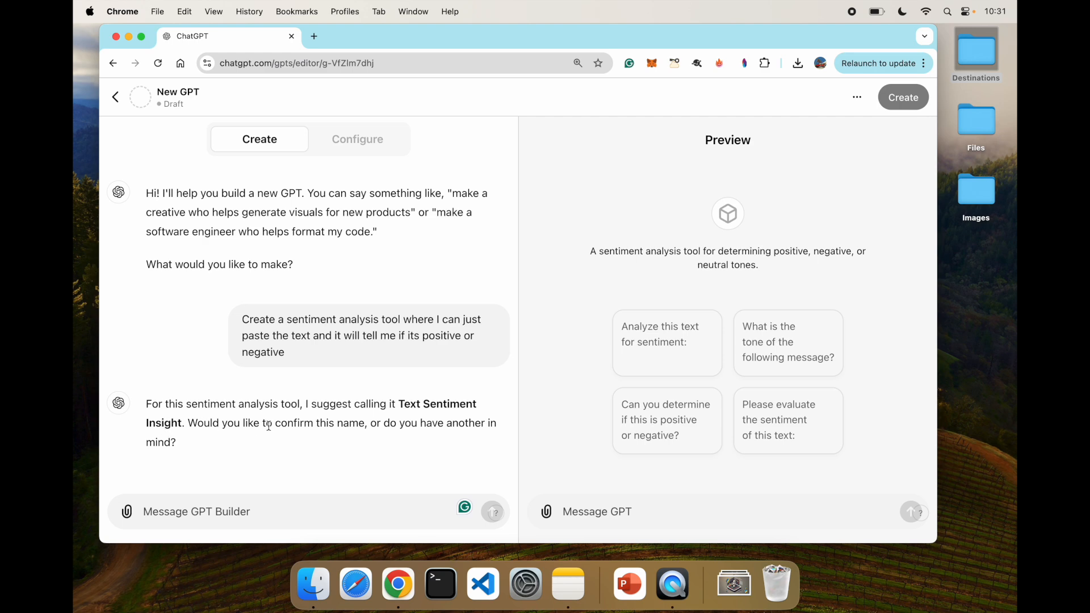
- Accept the suggested name Text Sentiment Insight by replying "This is good" to the GPT Builder
click(202, 513)
text(This is good)
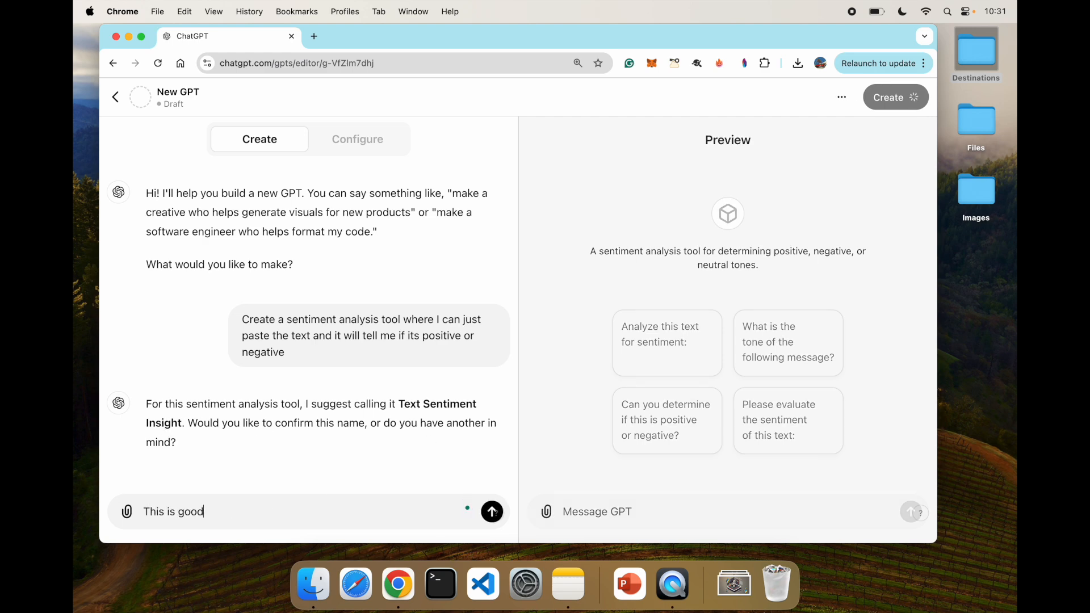
click(492, 511)
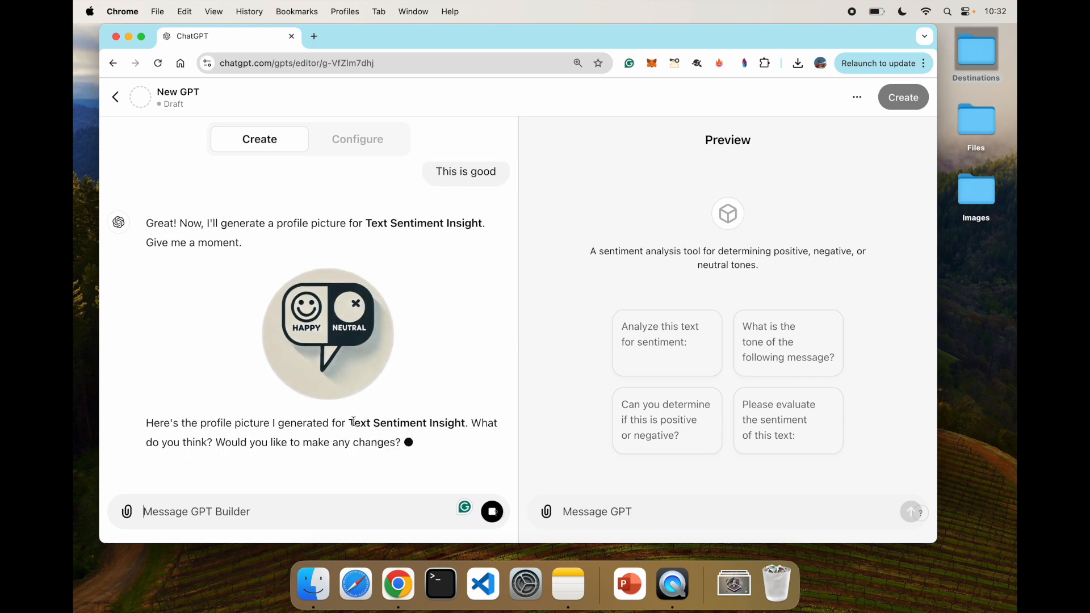
- Approve the generated profile picture by sending the reply "perfect" to the GPT Builder
click(280, 514)
text(perfect)
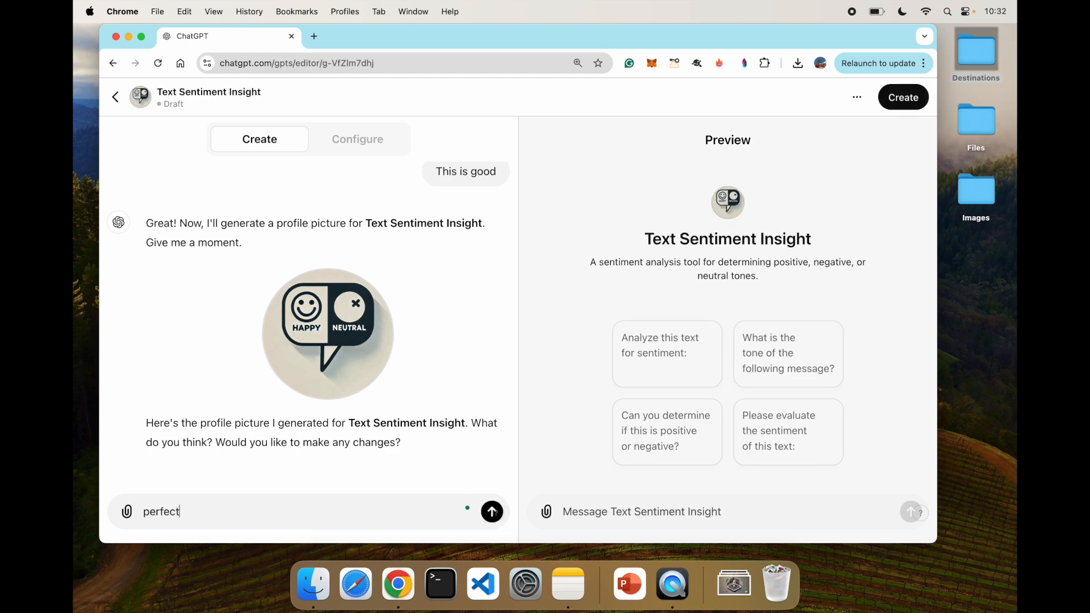
click(492, 512)
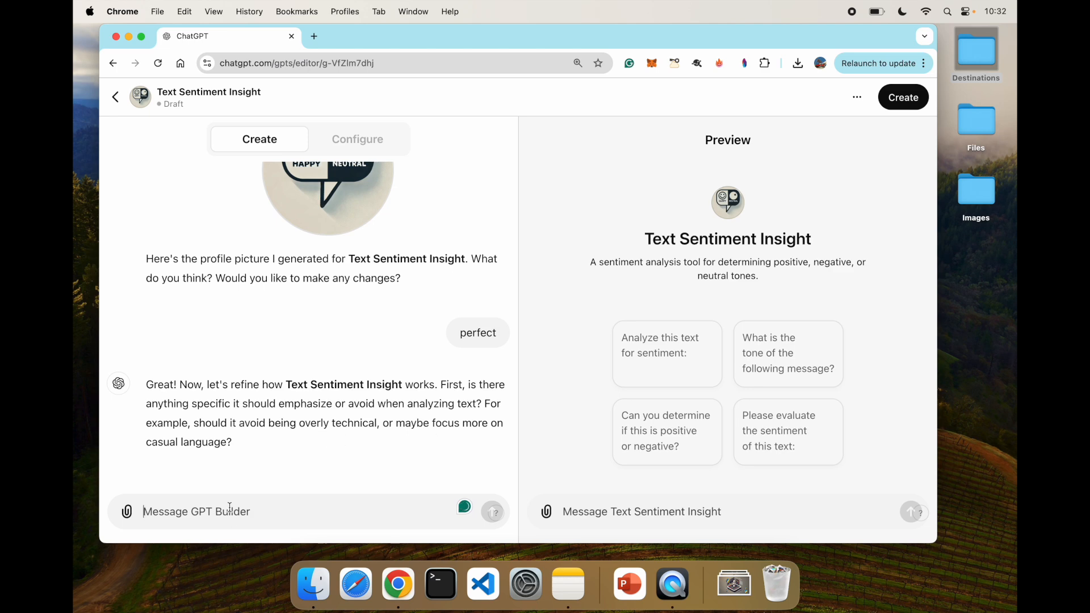
- Instruct the builder to just say positive or negative, use the words "happy", "Neutral" or "sad", and not go into too much details
text(Just say p)
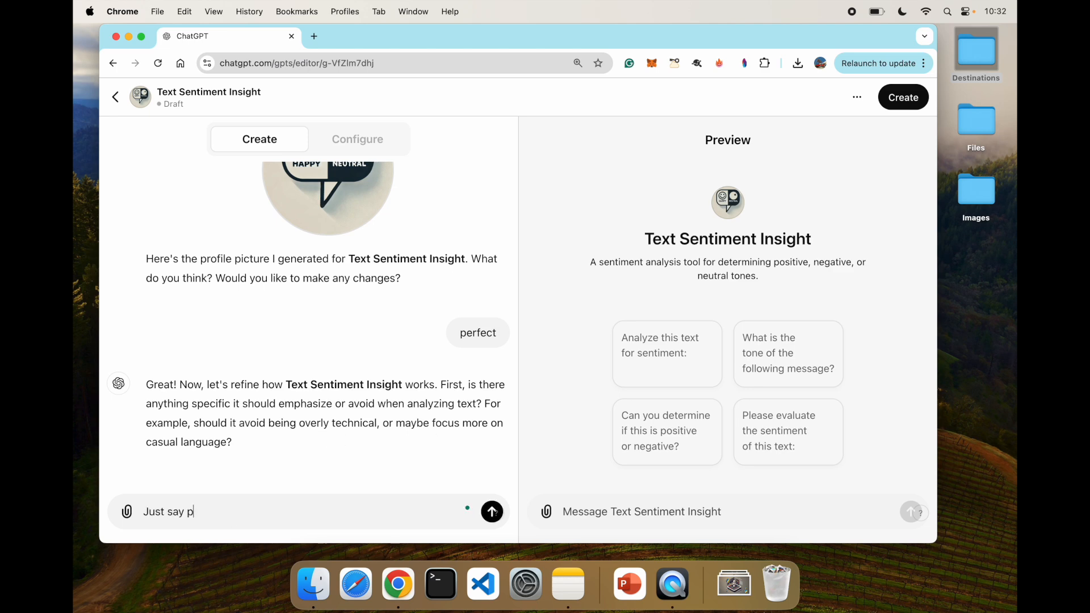
text(ositive or negative - and use the words "happy" or "Neu)
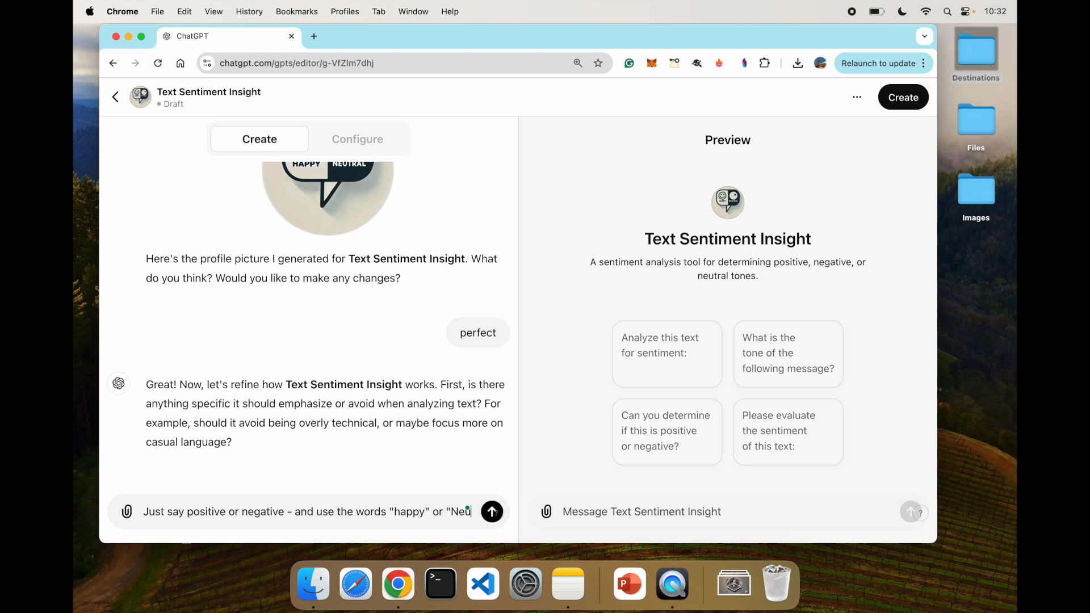
text(tral" or sad)
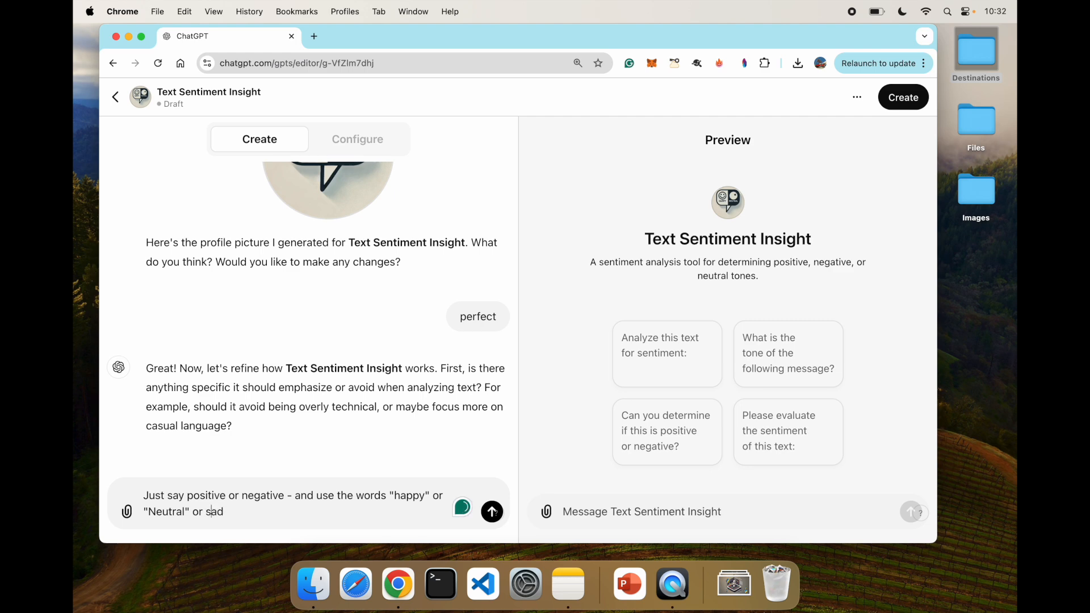
text(")
key(super+Right)
text(" and dont go )
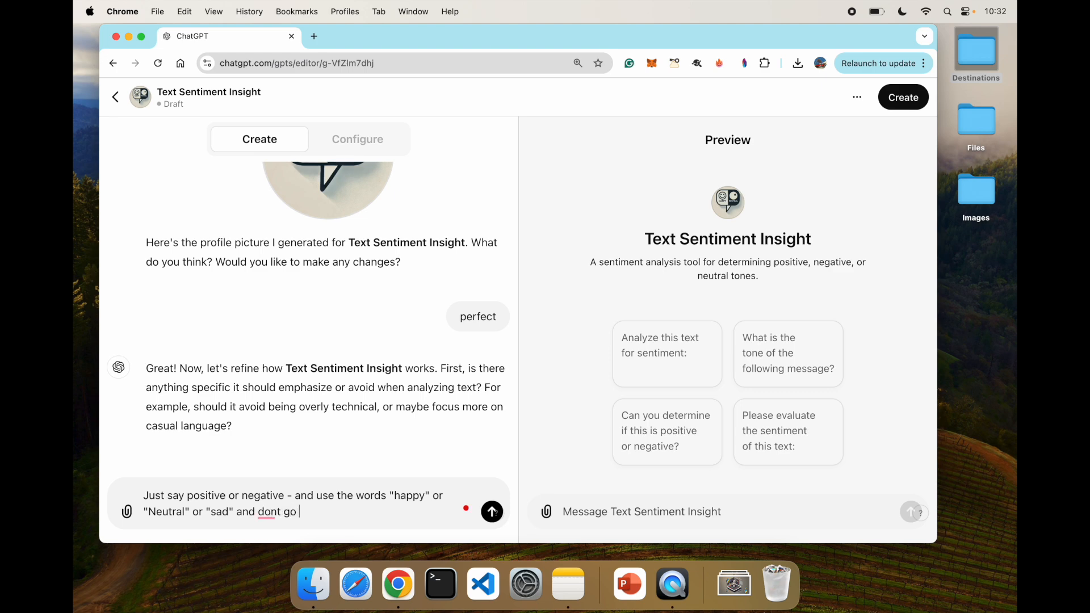
text(into too much details)
click(492, 512)
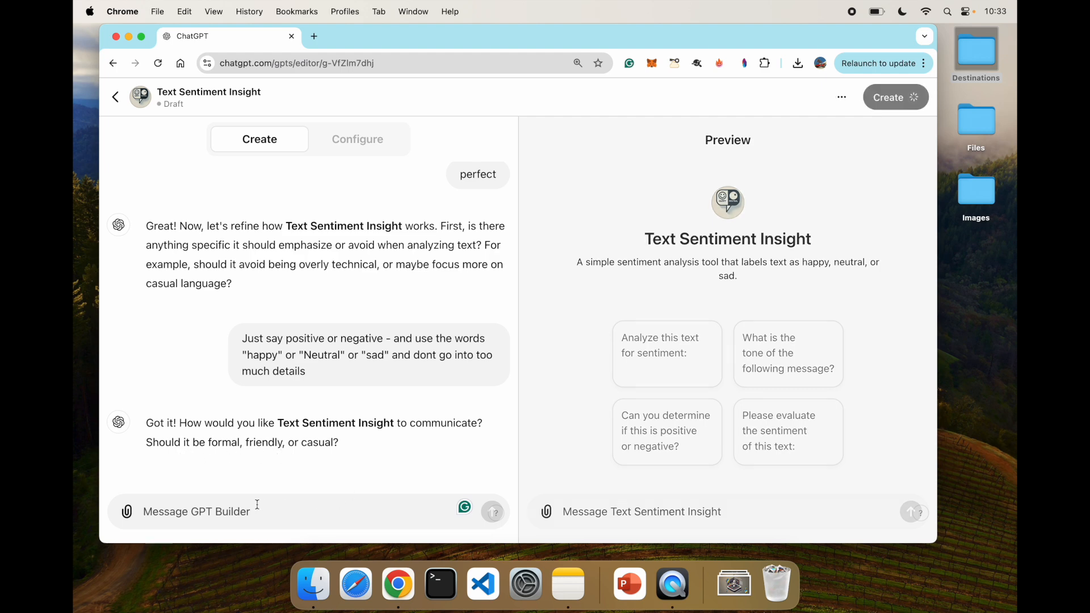
- Set the GPT's communication style by replying "be very formal" to the GPT Builder
text(b)
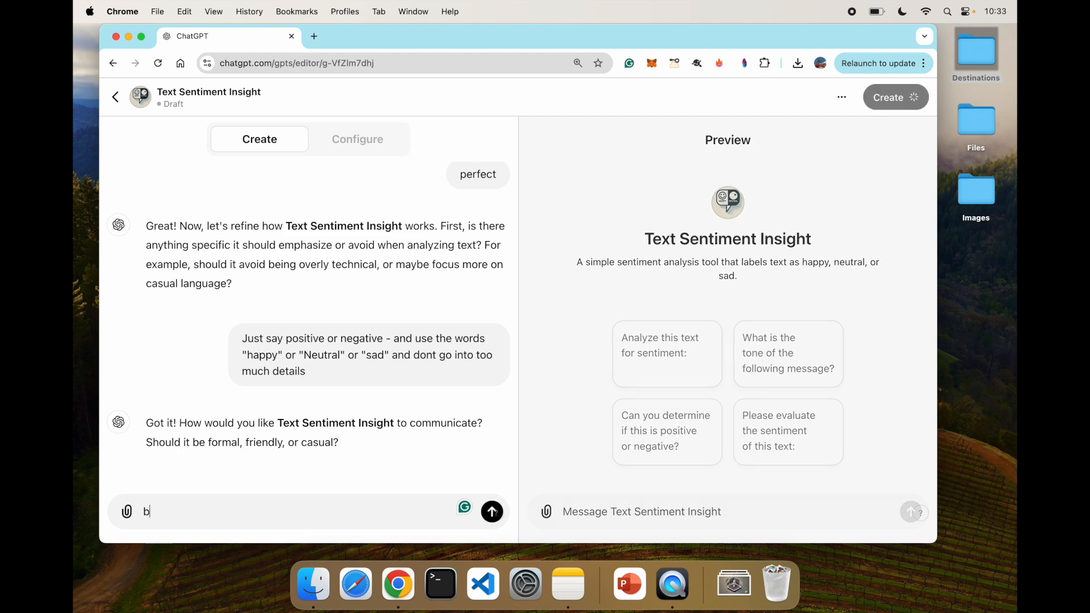
text(e very )
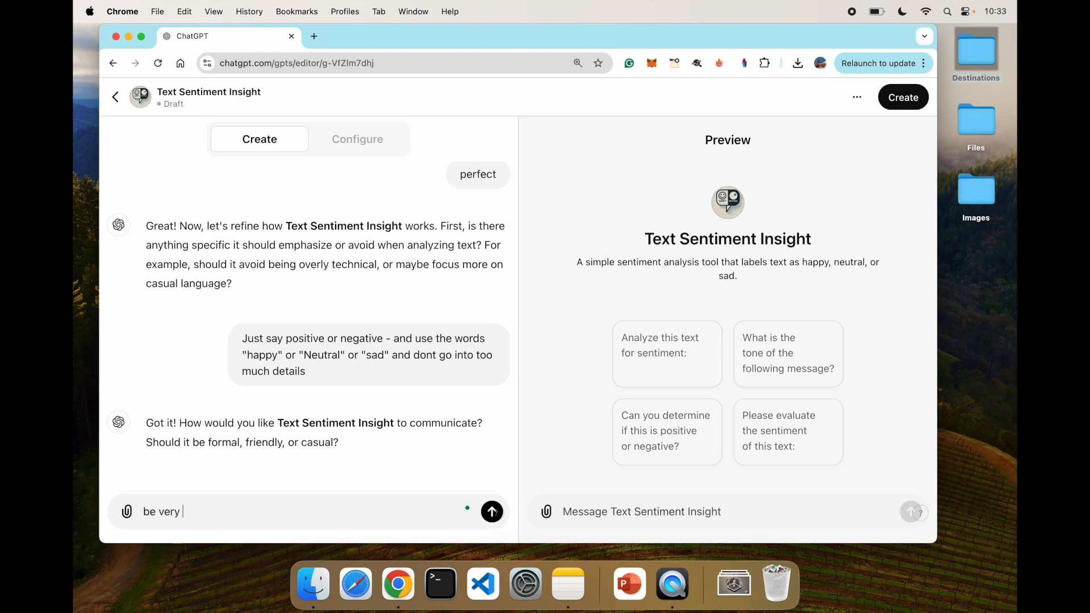
text(formal)
key(Return)
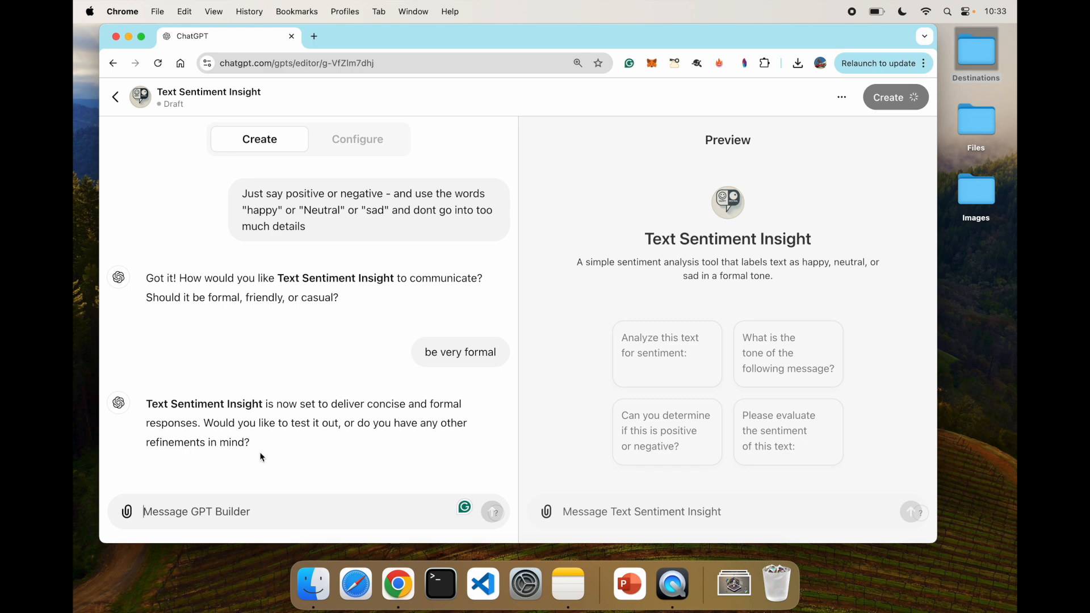
- Disable the DALL·E Image Generation capability in the GPT's configuration
click(353, 141)
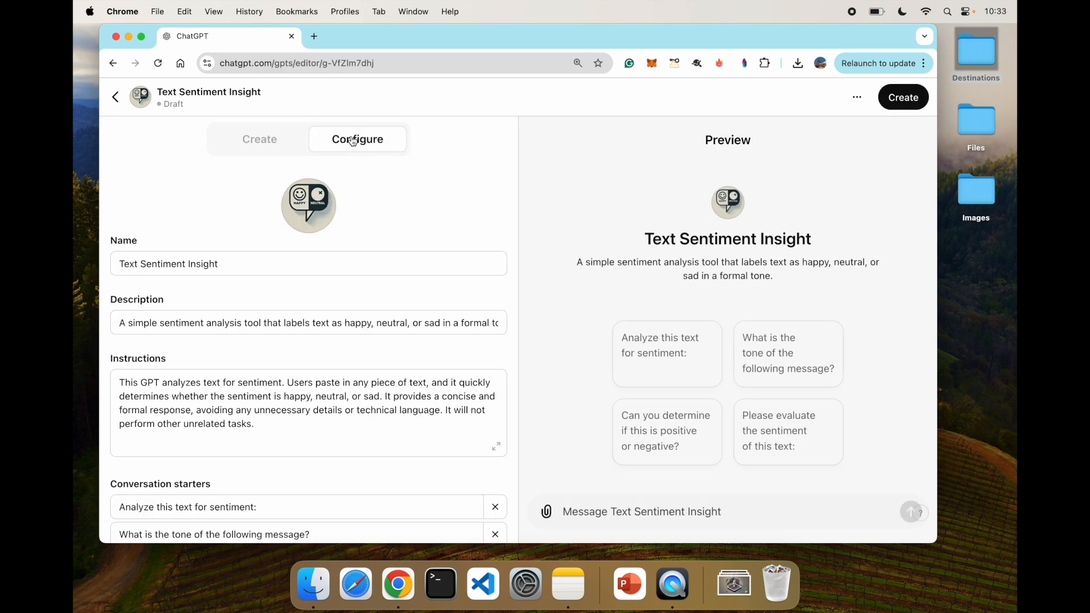
scroll(327, 360, down, 5)
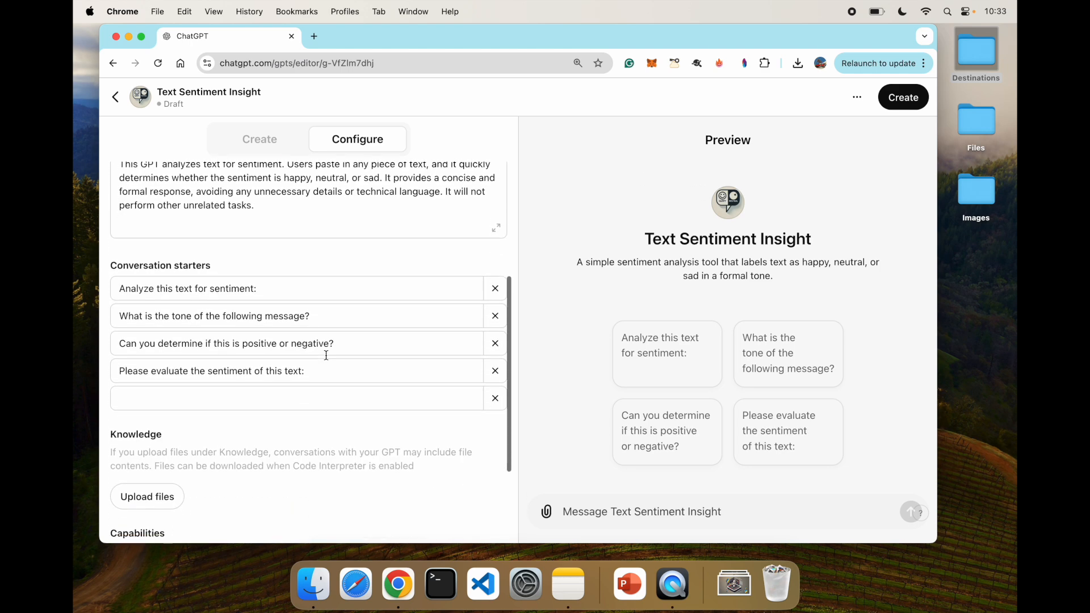
scroll(270, 420, down, 2)
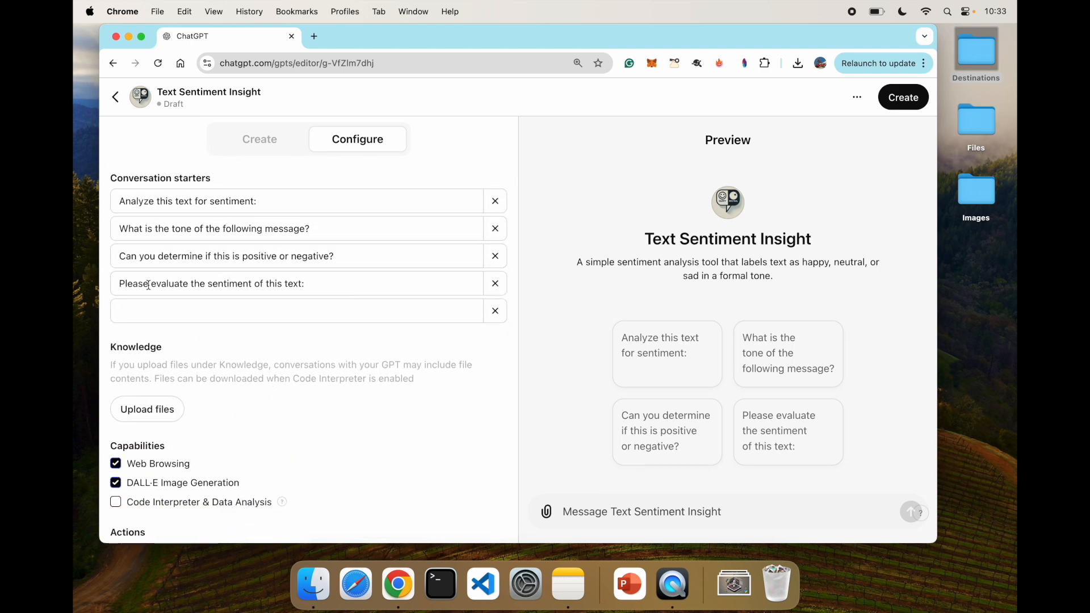
scroll(208, 430, down, 2)
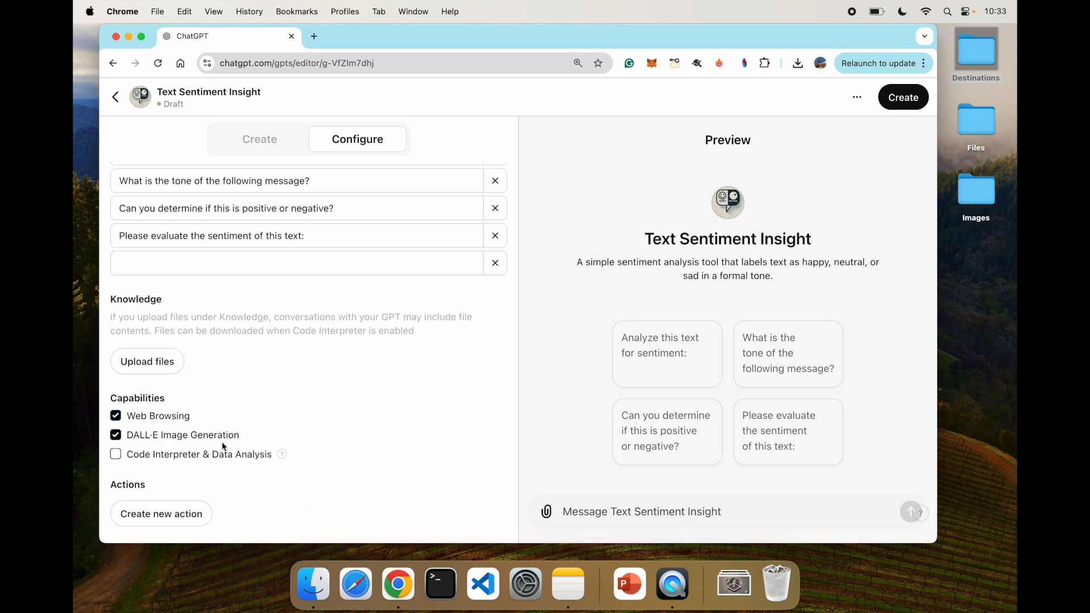
click(116, 435)
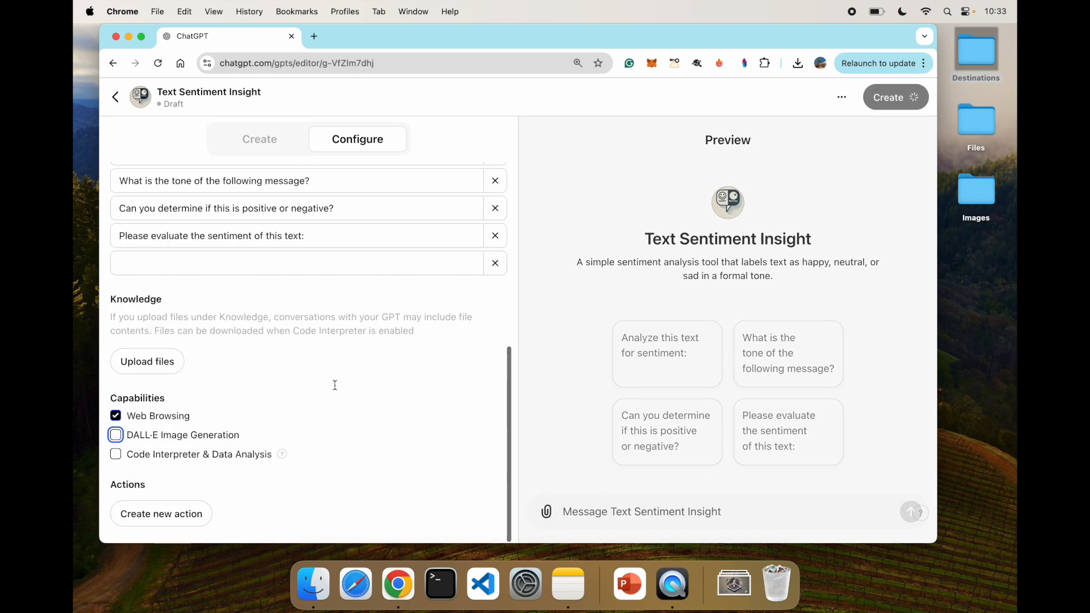
- Test the GPT in the preview with the message "Today is an amazing day and I think I will go for a picnic"
click(629, 511)
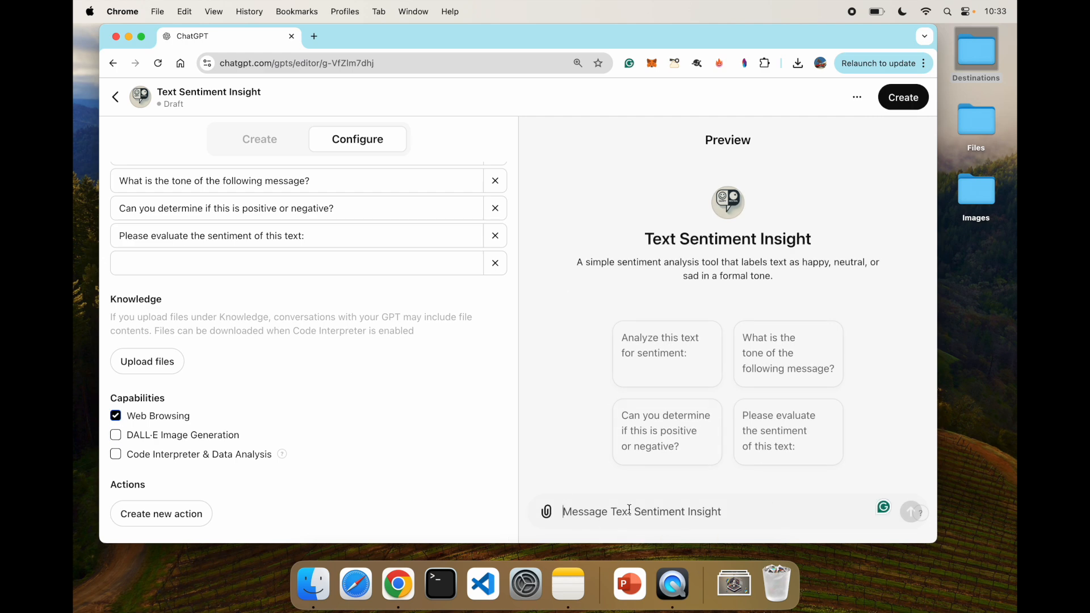
text(Today is a)
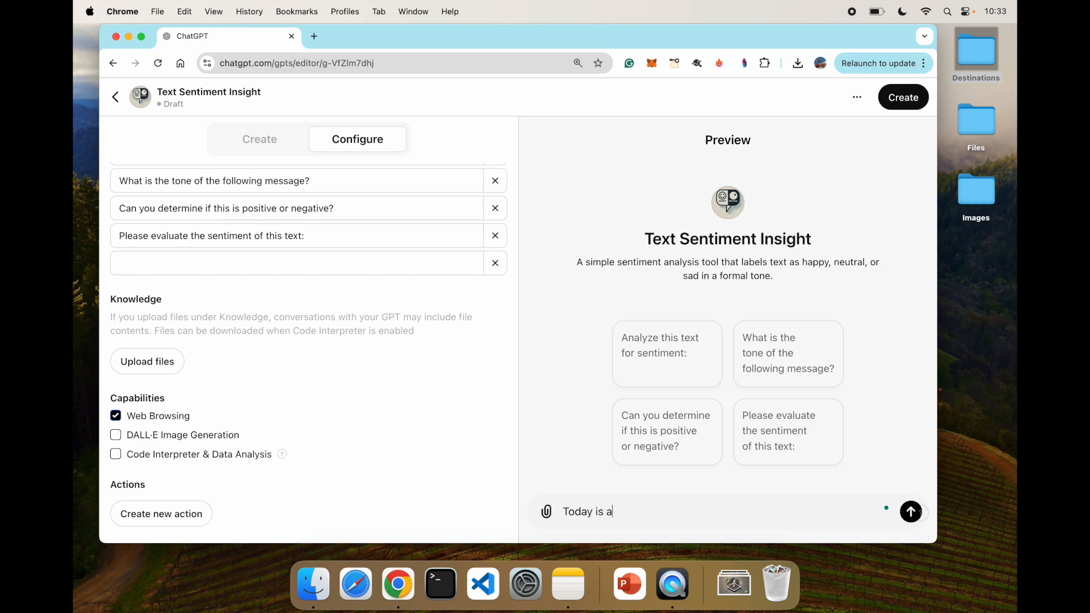
text(n amazing day and I think I wil)
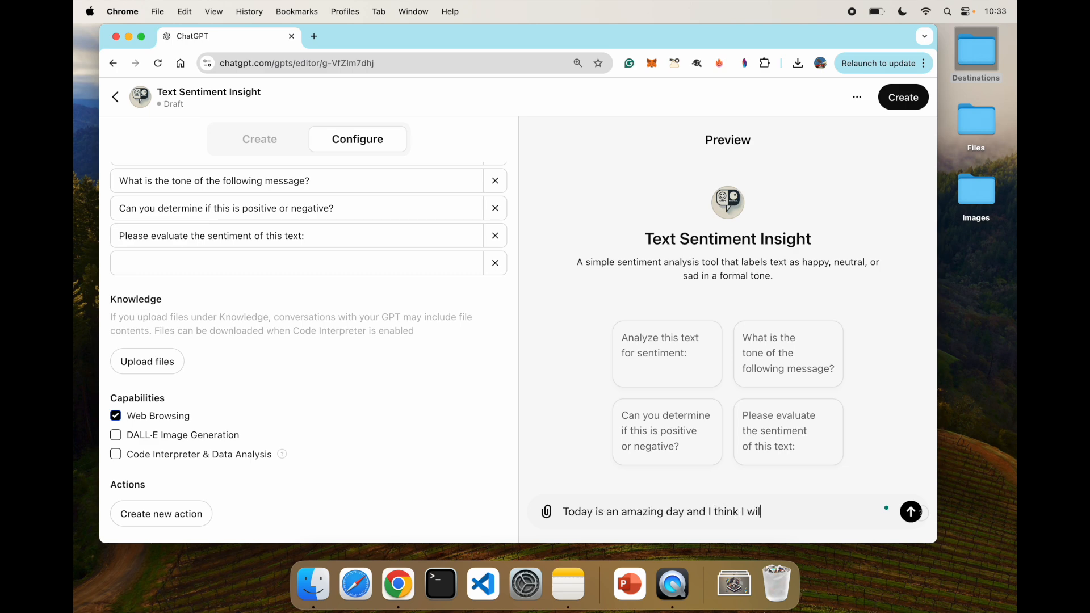
text(l go for a picnic)
key(Return)
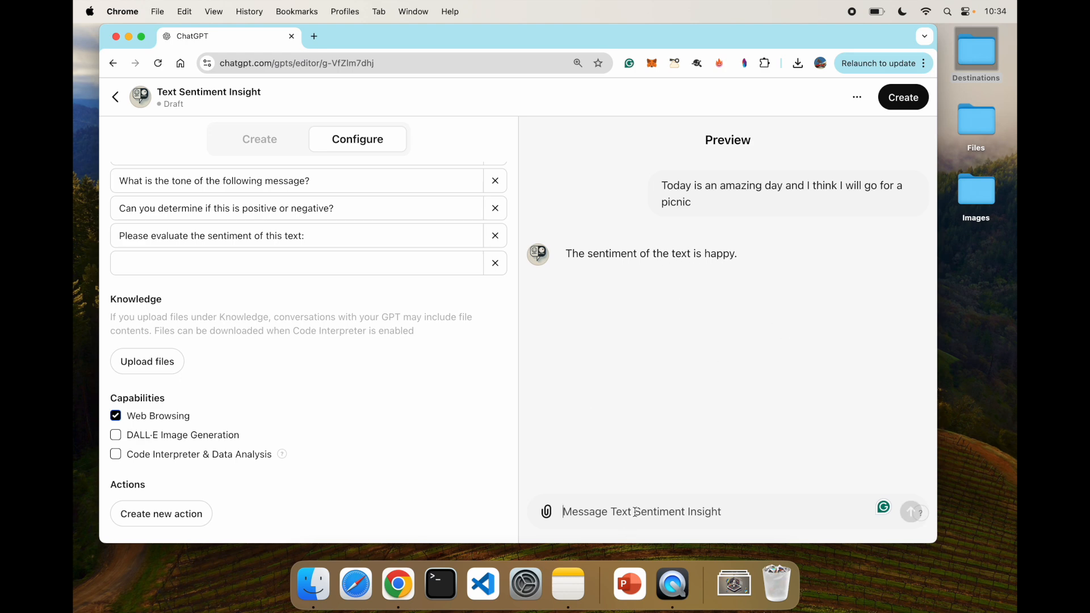
- Test the preview with "Looks like traffic is really bad and it will take me hours to get to work"
text(Looks l)
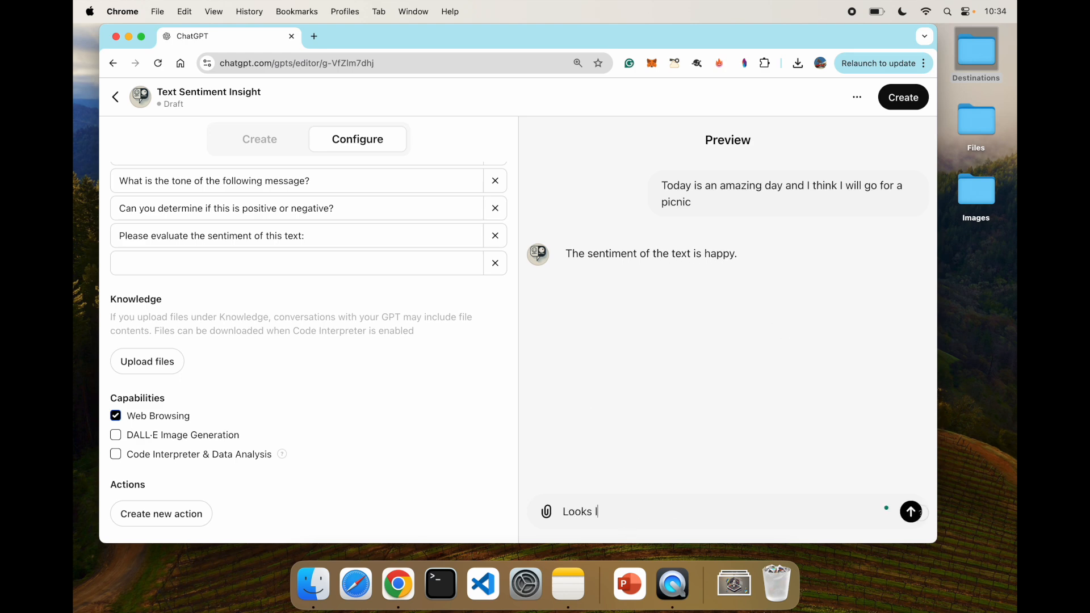
text(ike traffic is really bad an)
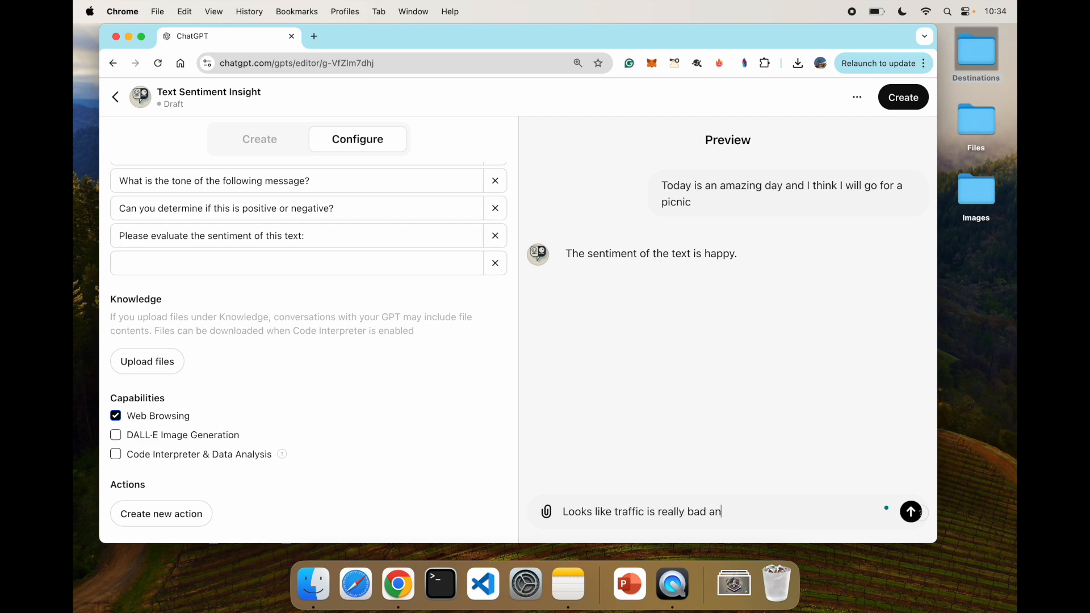
text(d it will take me hours to ge)
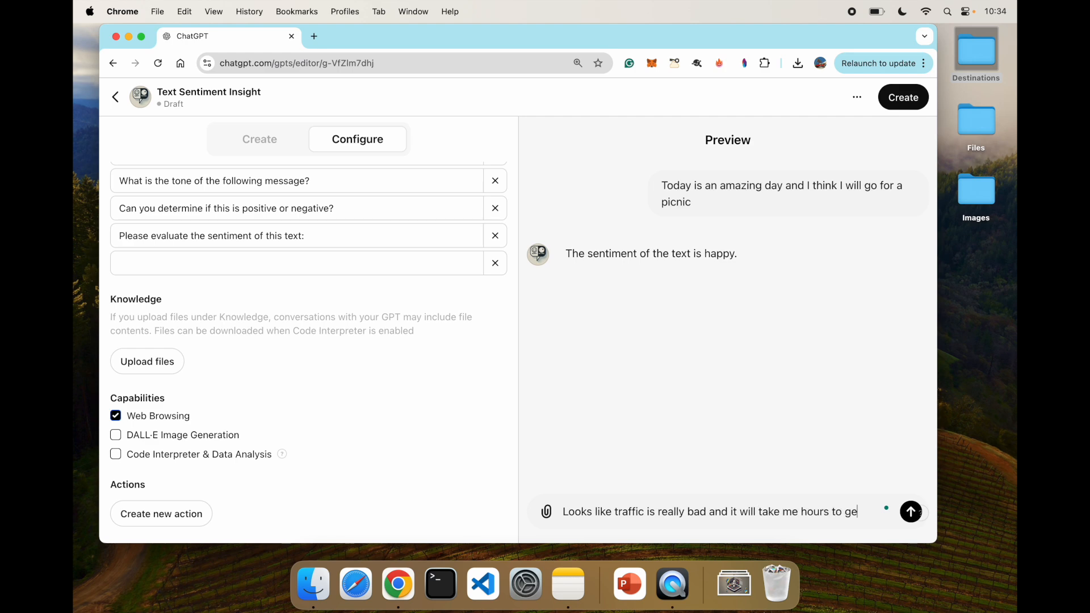
text(t to work)
key(Return)
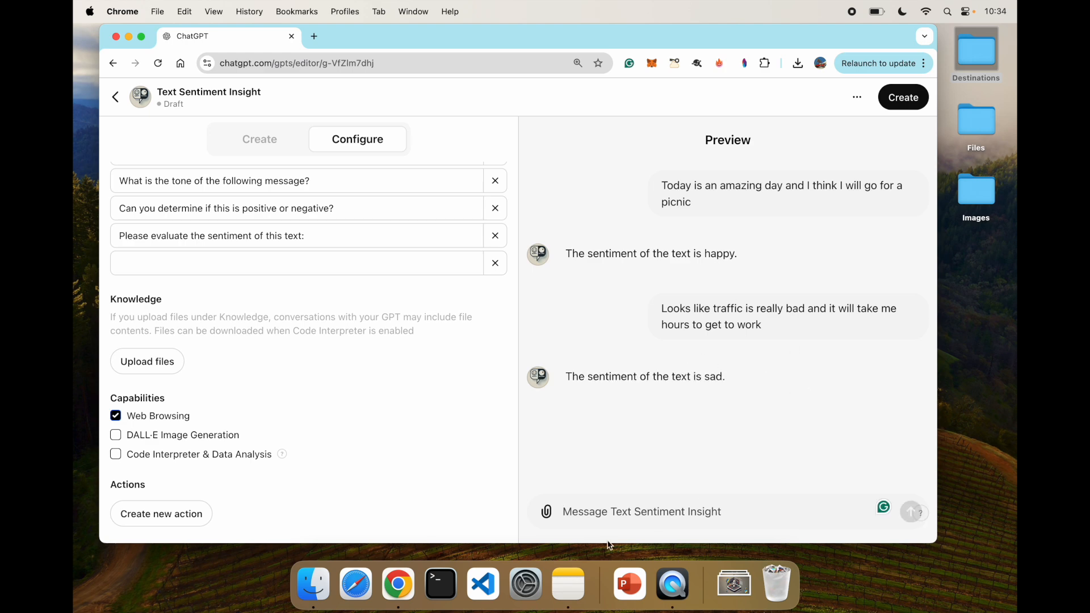
- Send the preview a third test message, "Look like everything will be amazing"
text(Look like everythin)
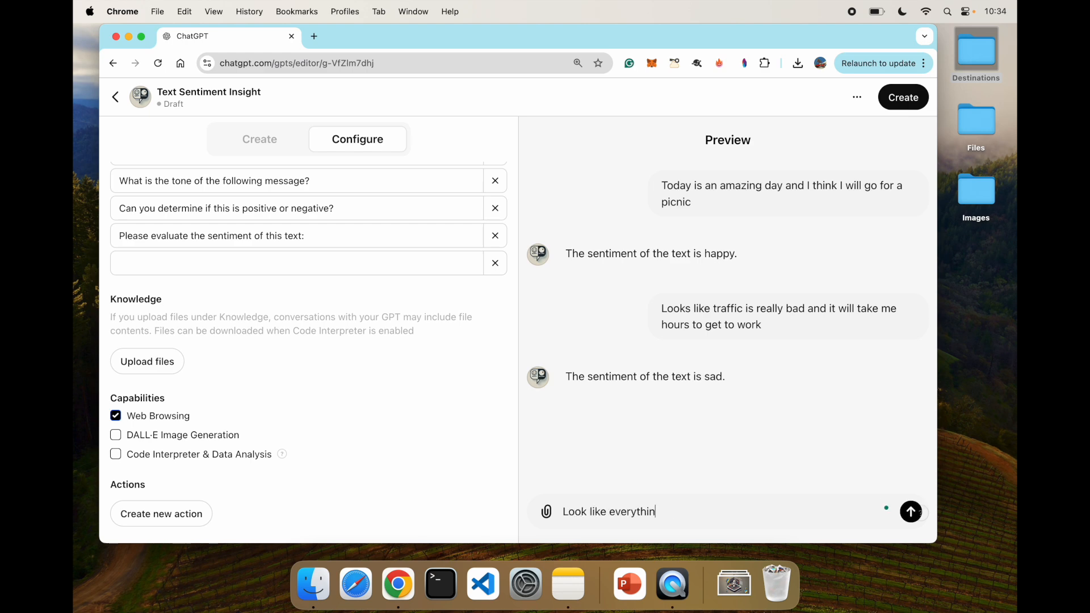
text(g will be amazing)
key(Return)
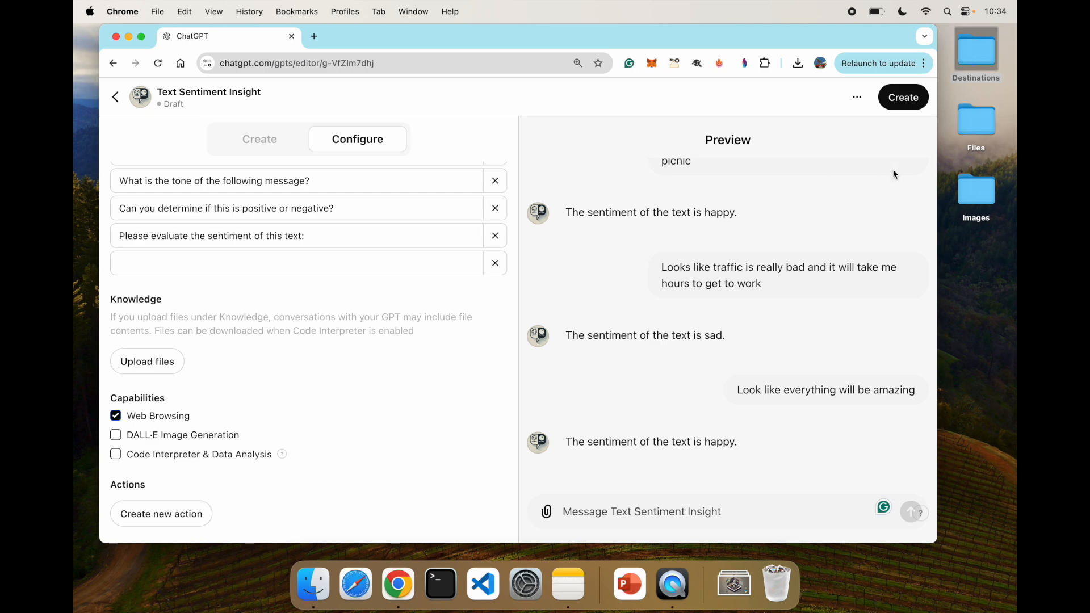
- Publish Text Sentiment Insight with sharing set to anyone with the link, and view the published GPT
click(903, 98)
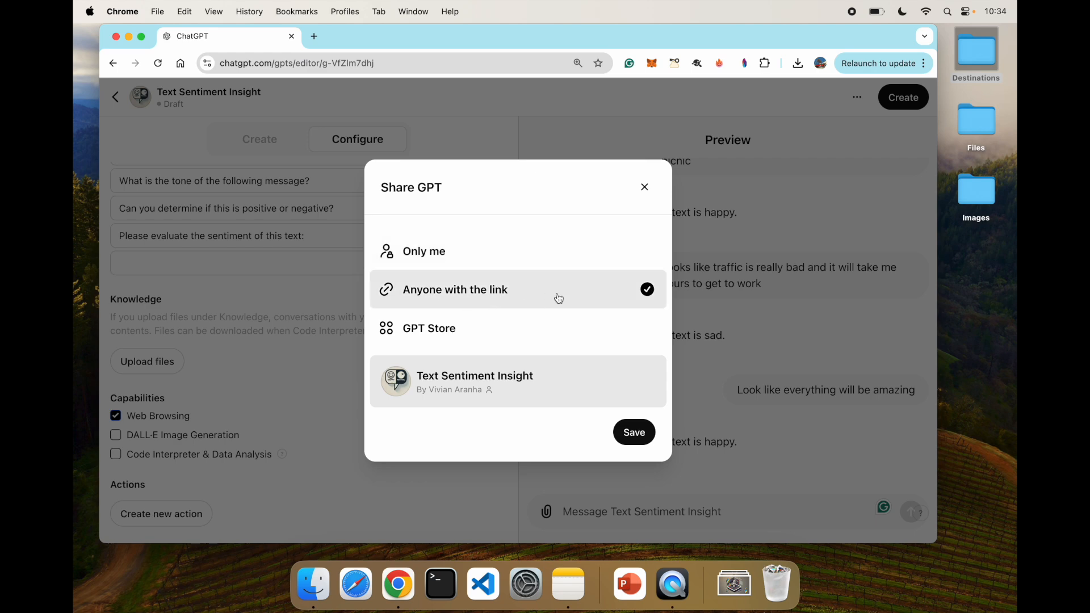
click(636, 430)
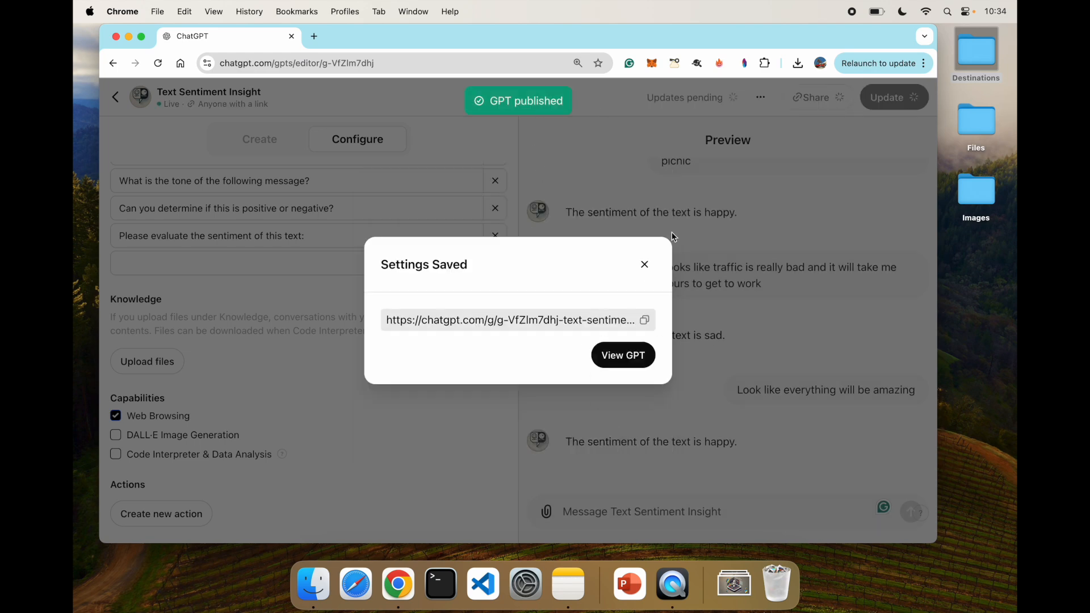
click(618, 356)
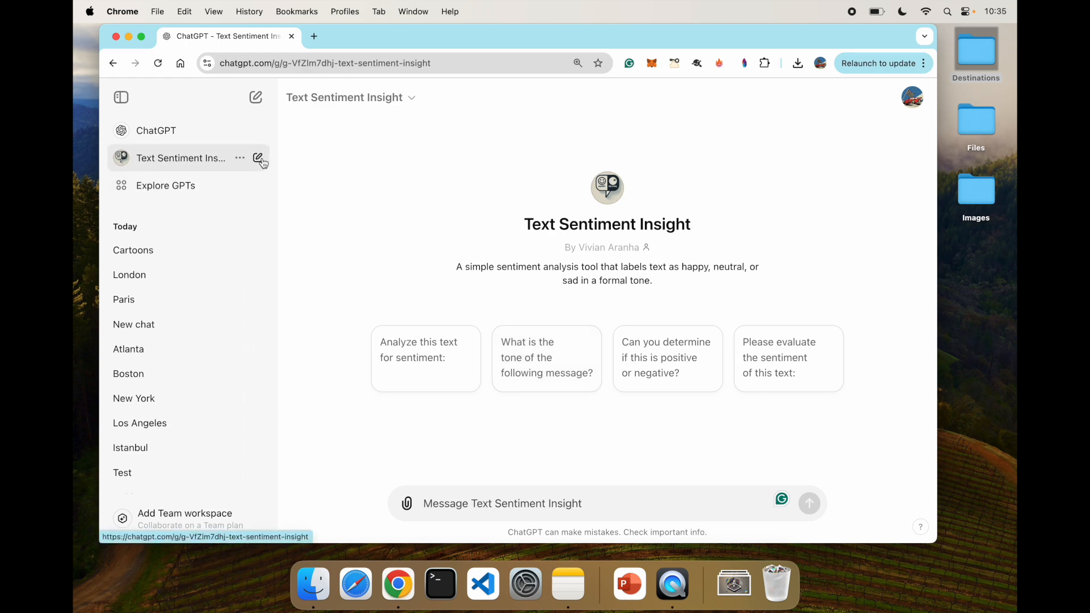
- Open Text Sentiment Insight for editing from the list of own GPTs, review its configuration, and return to the list
click(239, 157)
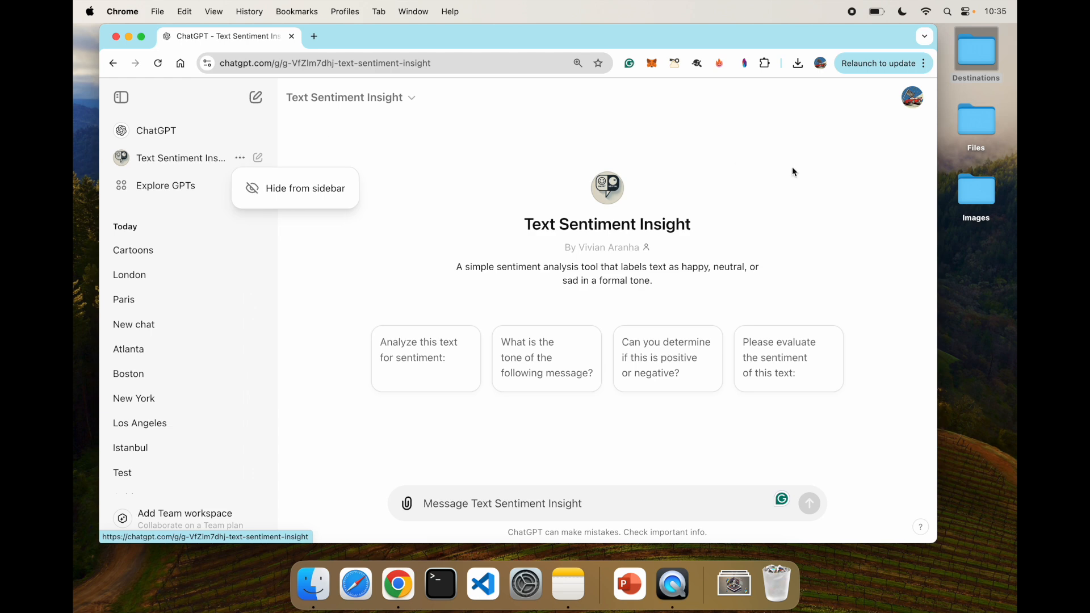
click(167, 185)
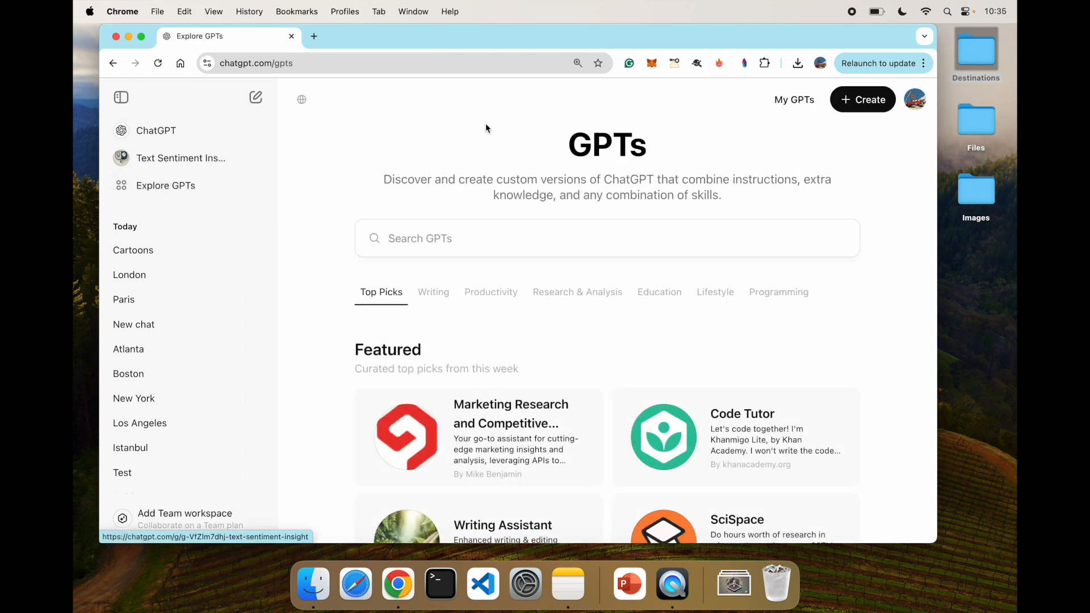
click(795, 104)
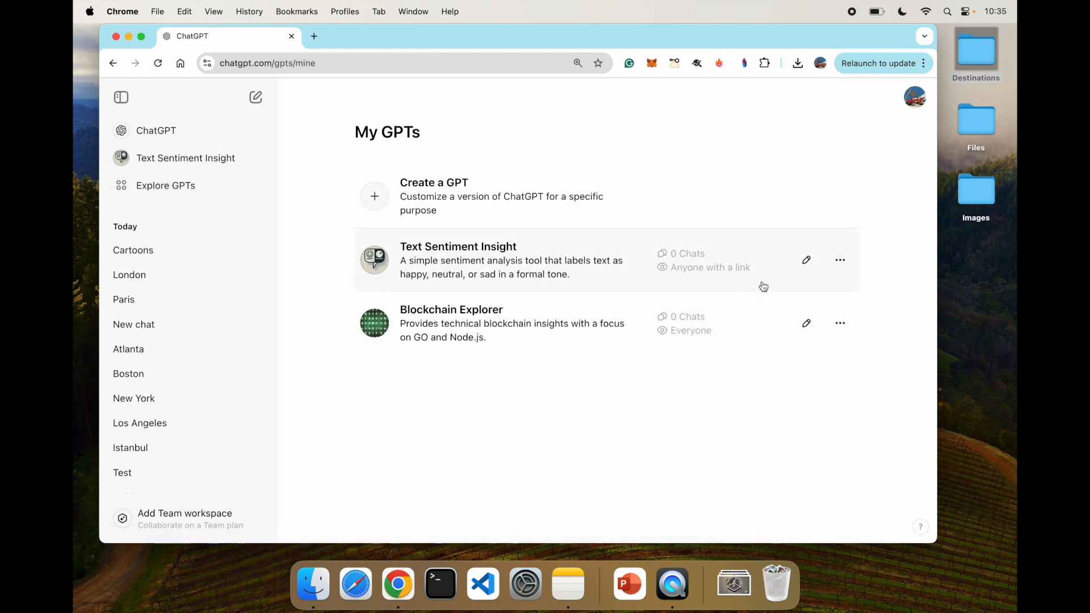
click(806, 260)
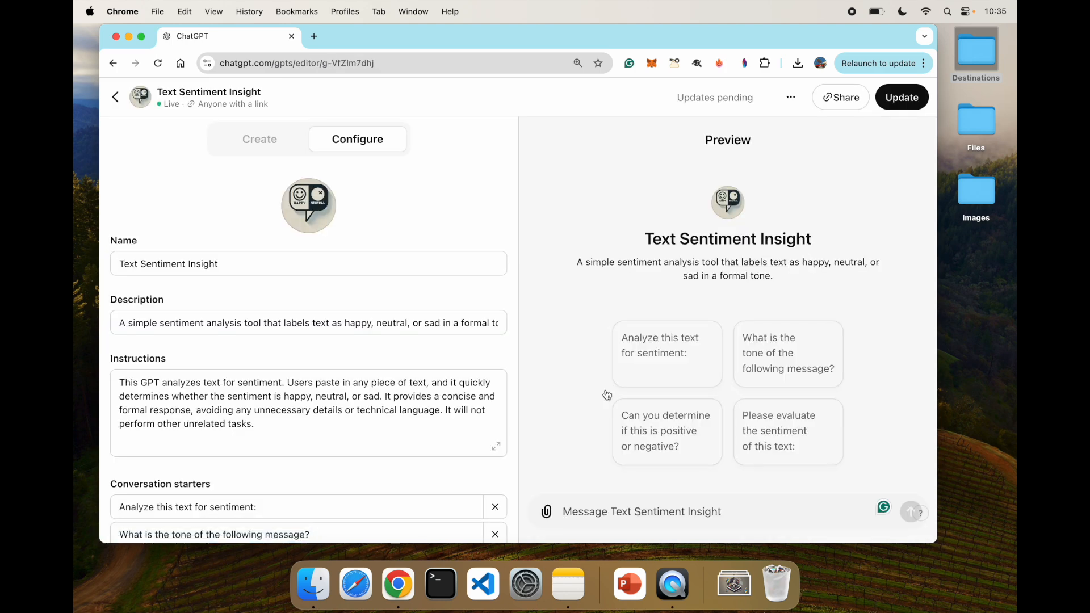
scroll(357, 318, down, 6)
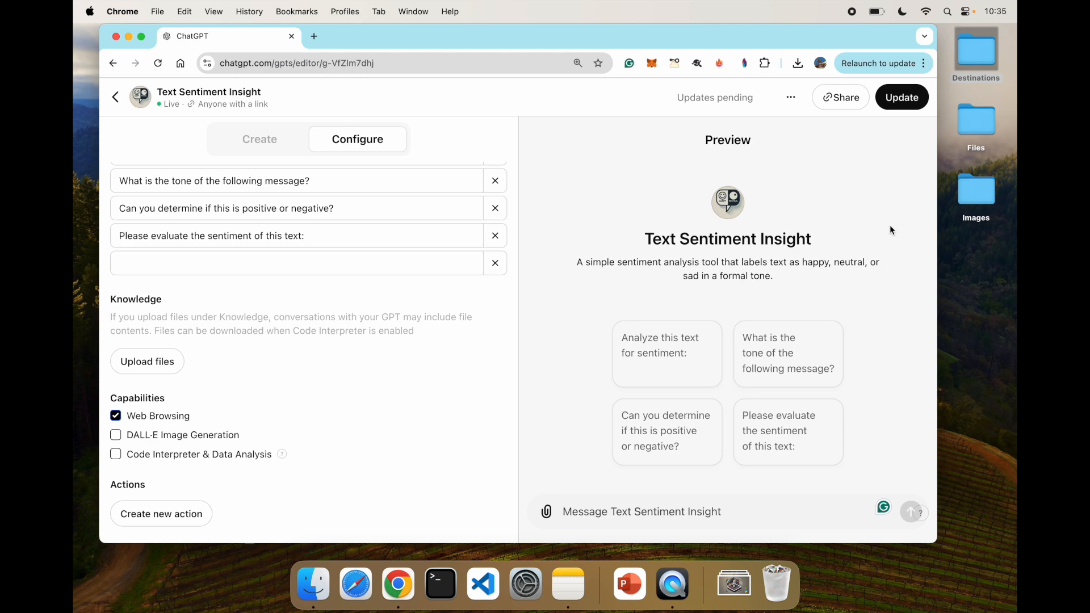
scroll(407, 334, up, 10)
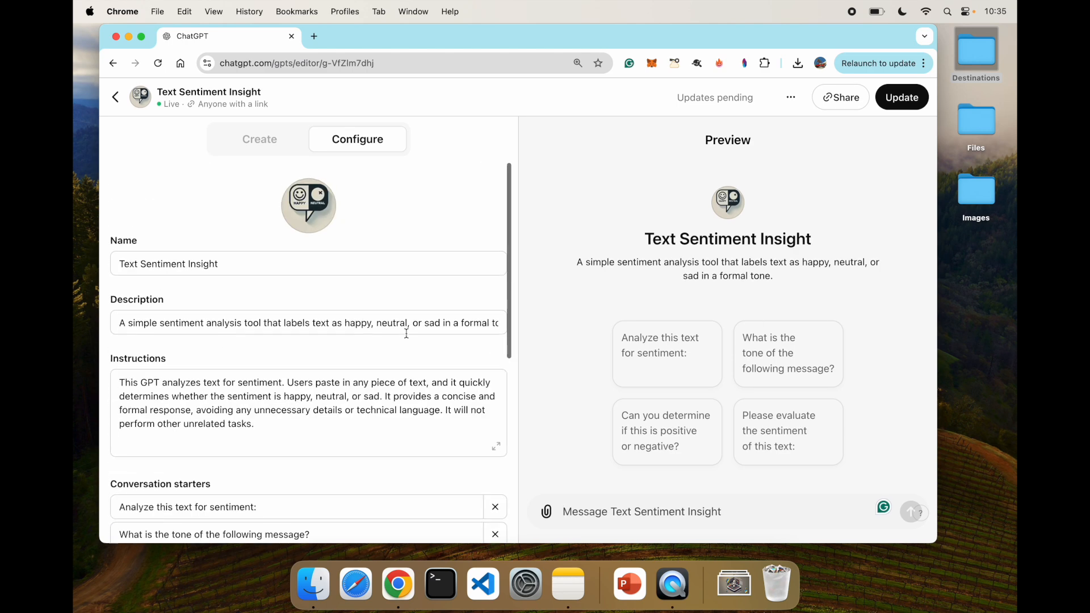
click(115, 98)
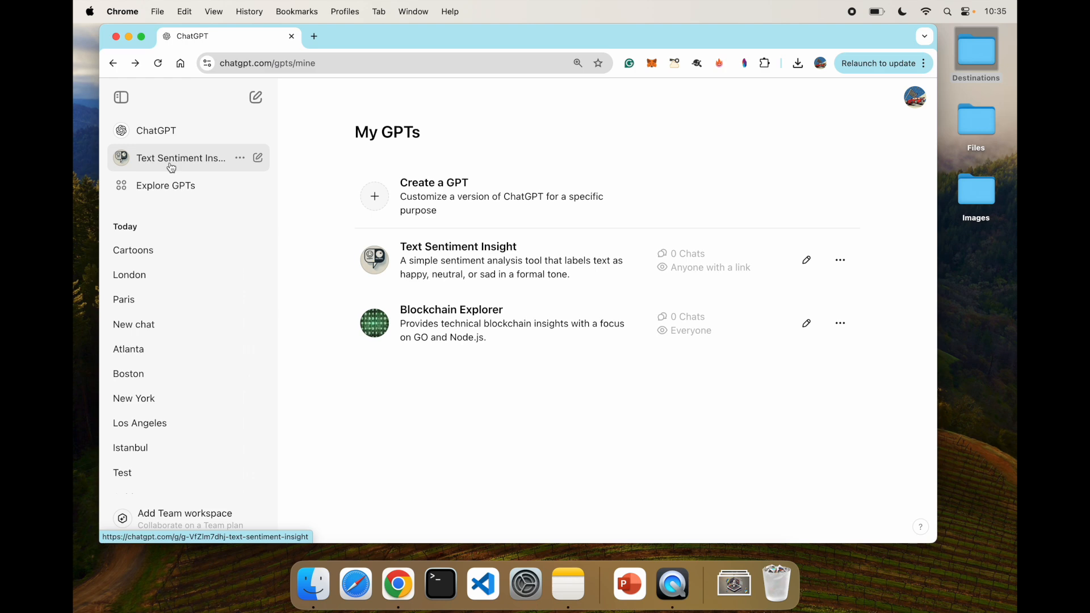
- Start a new GPT and tell the builder "Create a GPT where I can upload images and it will describe what is in the image"
click(183, 186)
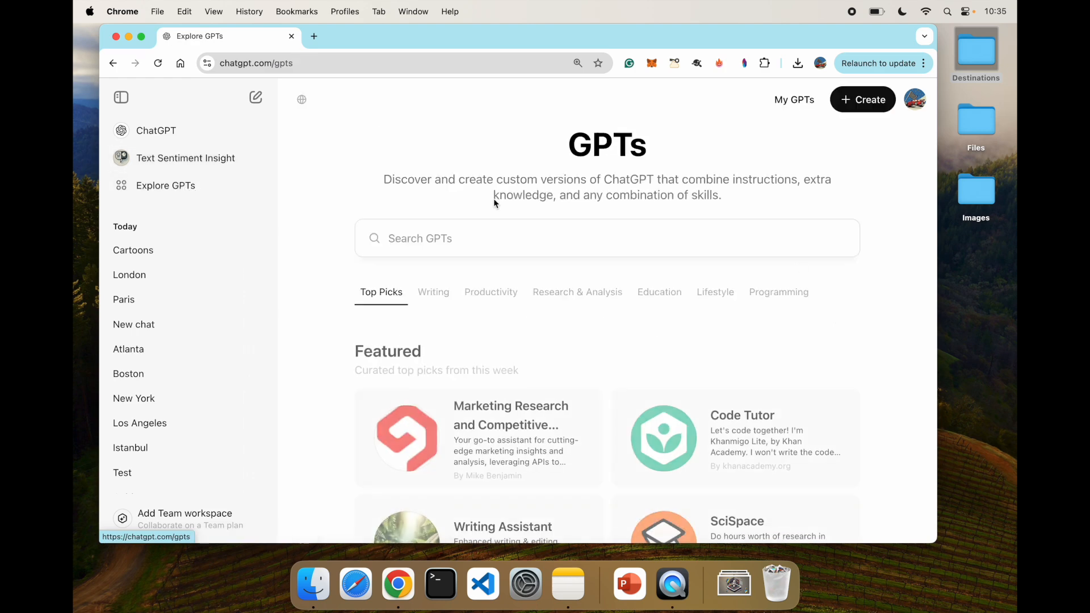
click(862, 102)
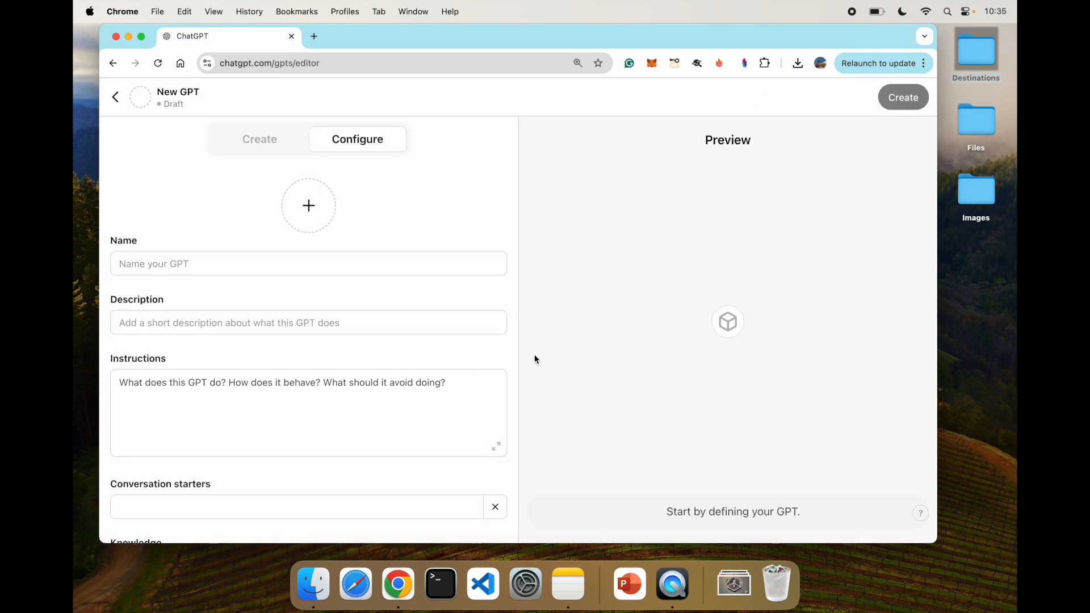
click(259, 140)
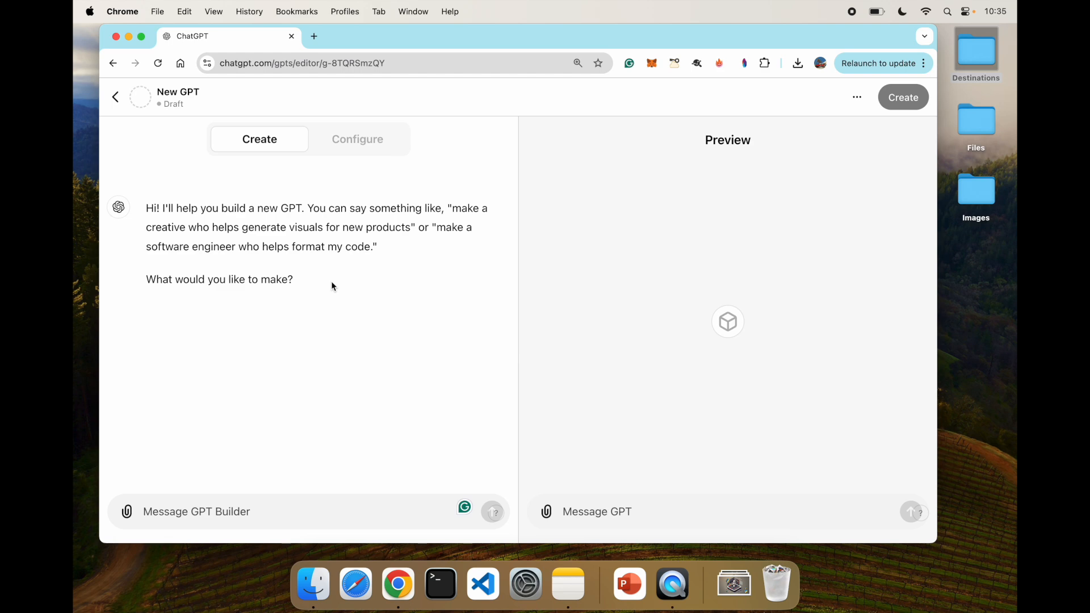
text(Crea)
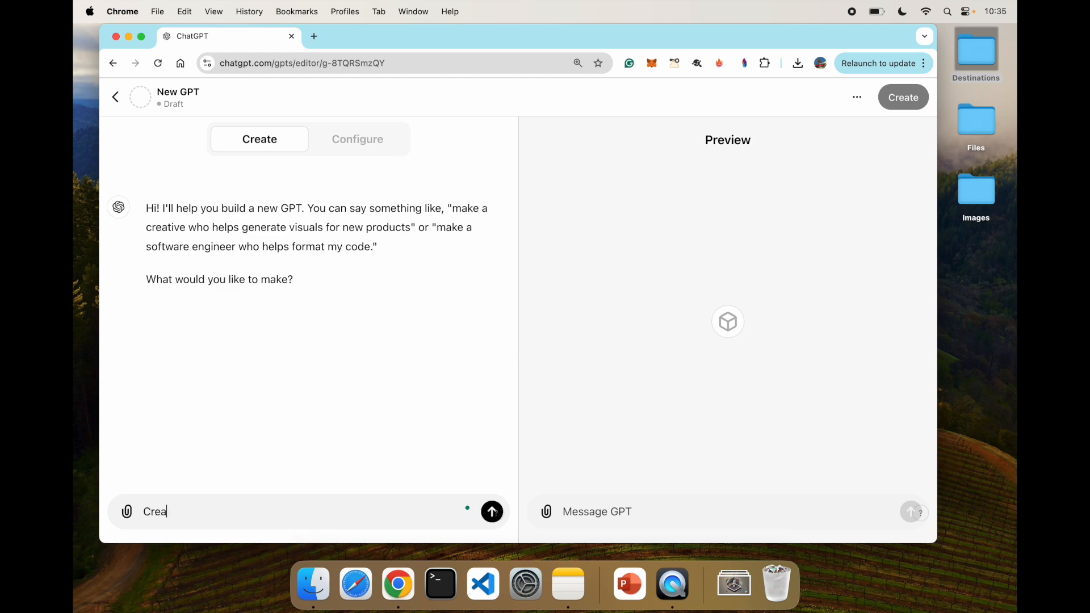
text(te a GPT where I can upload images and it will describe what is in the image)
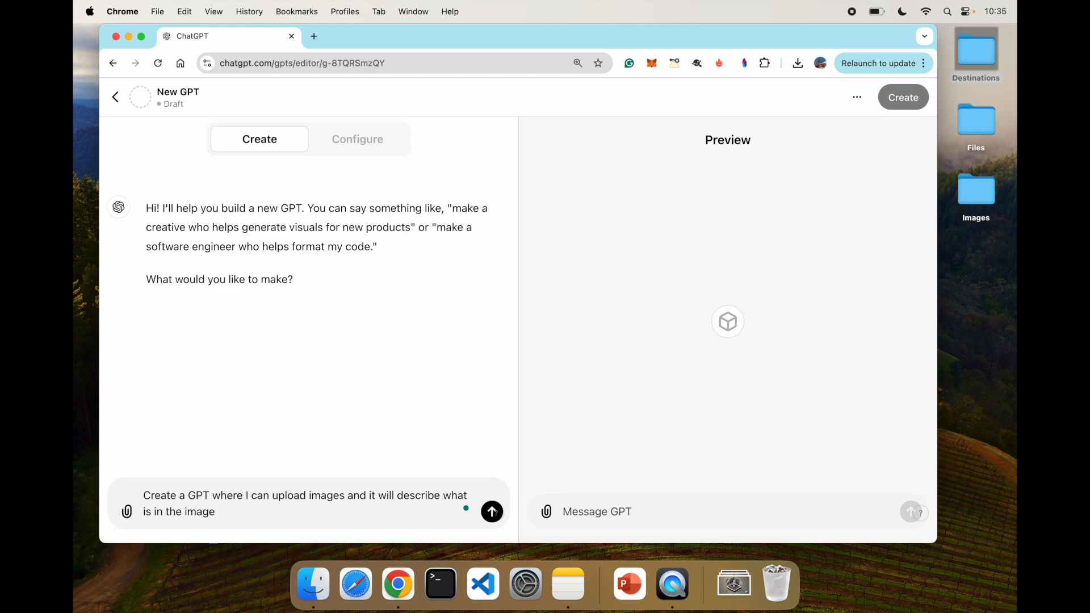
click(492, 512)
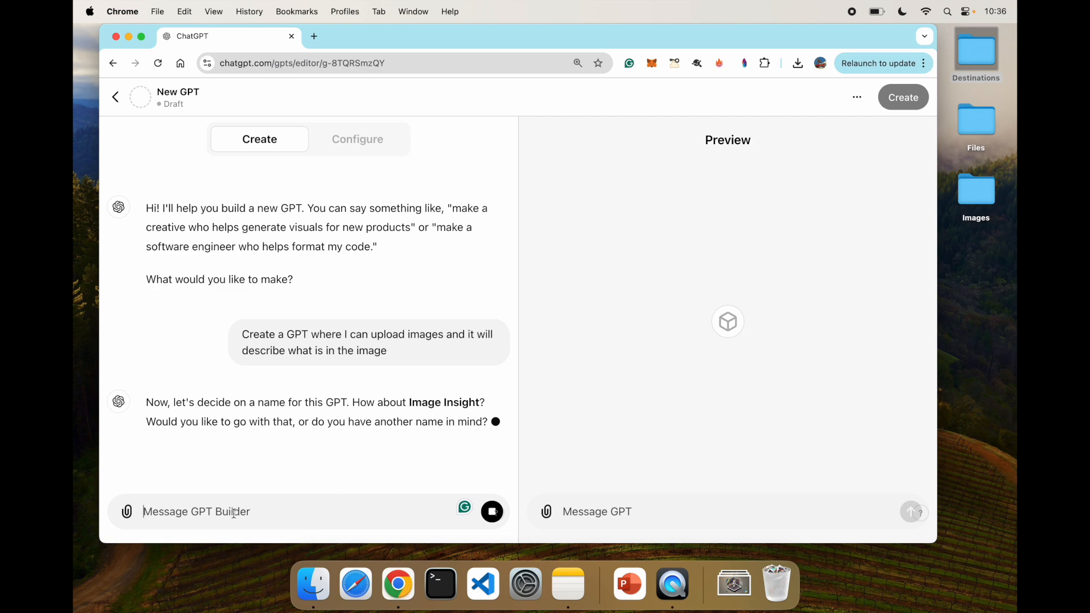
- Accept the suggested name Image Insight by replying "that works" to the GPT Builder
text(thats w)
key(BackSpace)
key(BackSpace)
key(BackSpace)
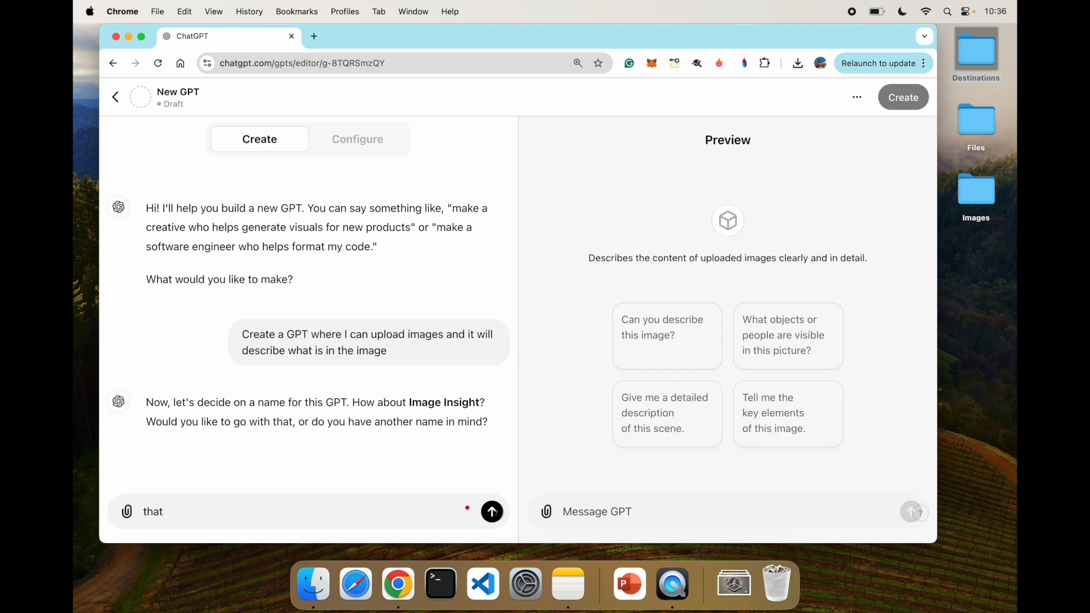
text(works)
click(492, 512)
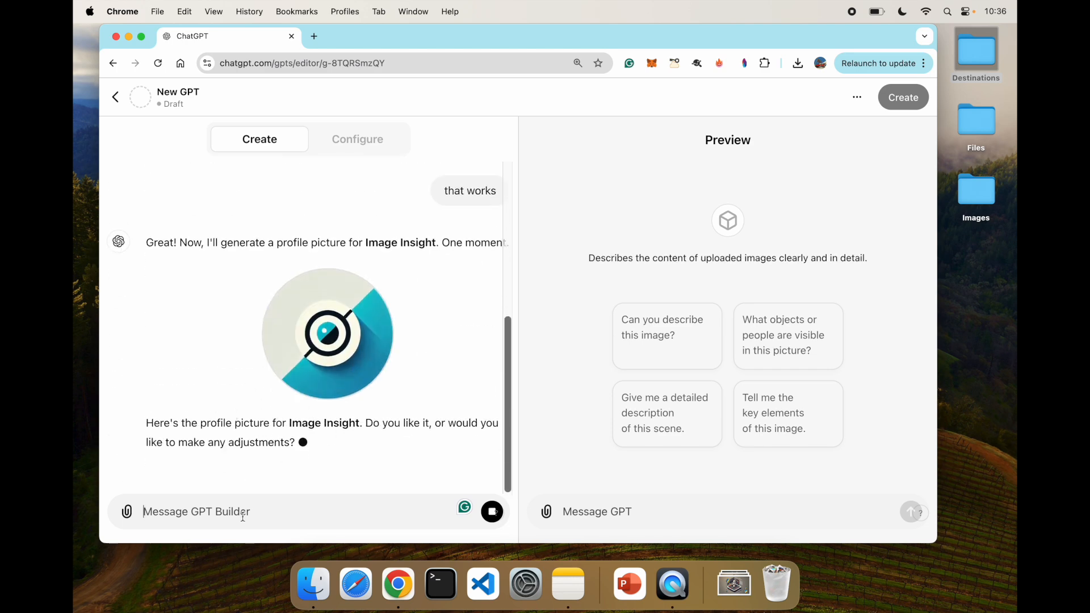
- Approve the generated profile picture by replying "perfect" to the GPT Builder
text(perfect)
key(shift+Return)
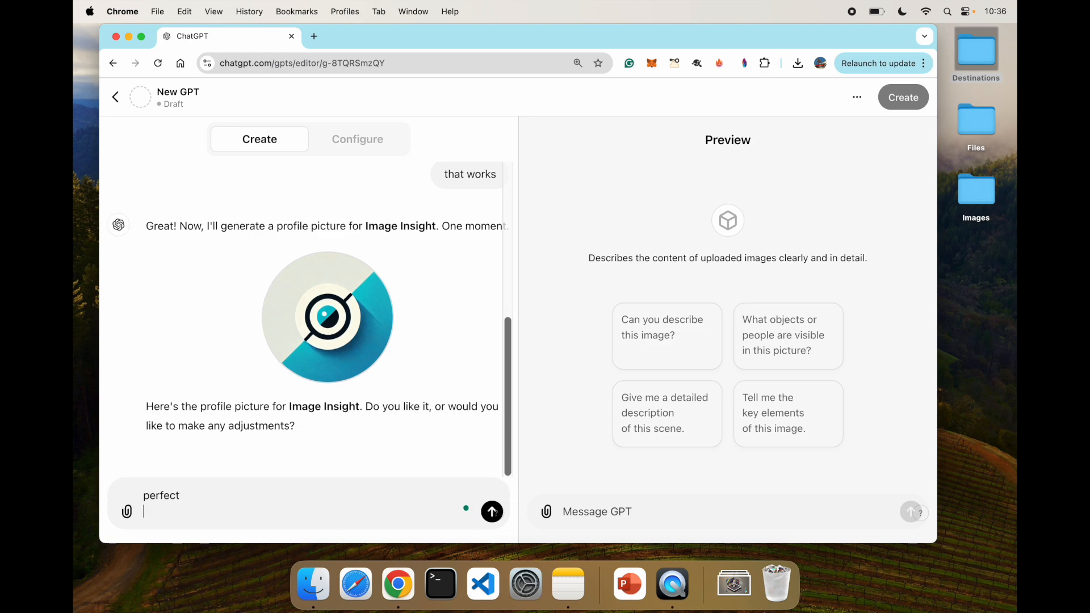
click(492, 511)
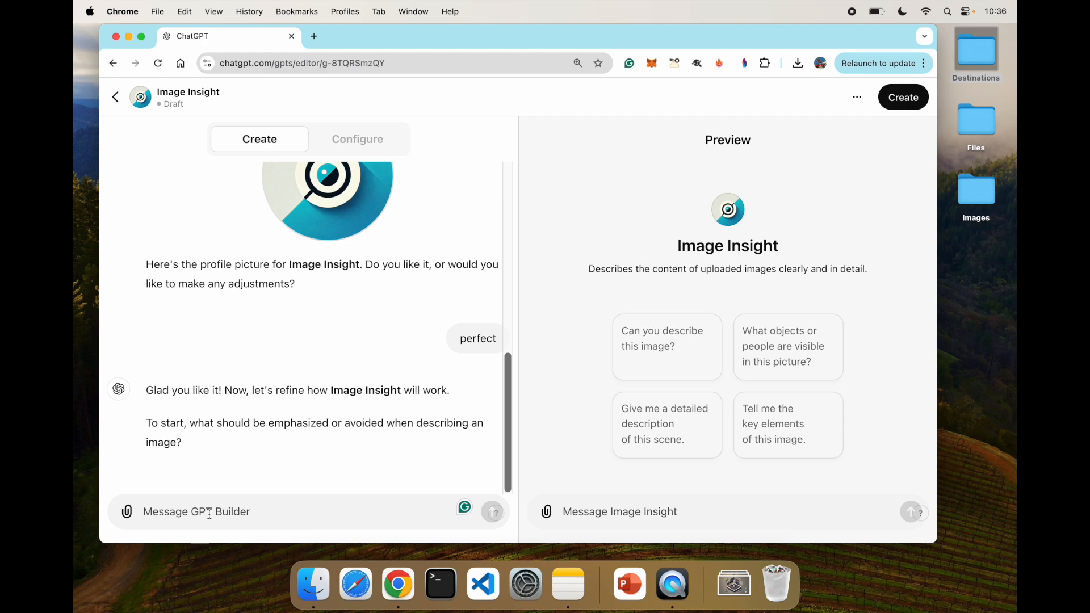
- Answer the builder's emphasis question with "do your best - there are no restrictions" and its tone question with "somewhere in between"
text(do your )
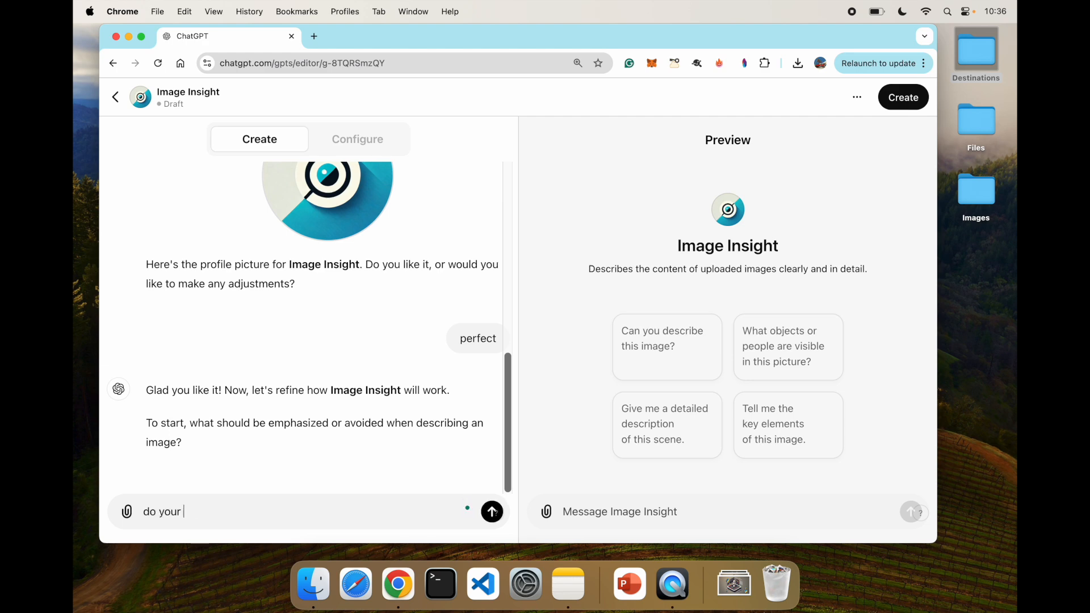
text(best - there are no restrictions)
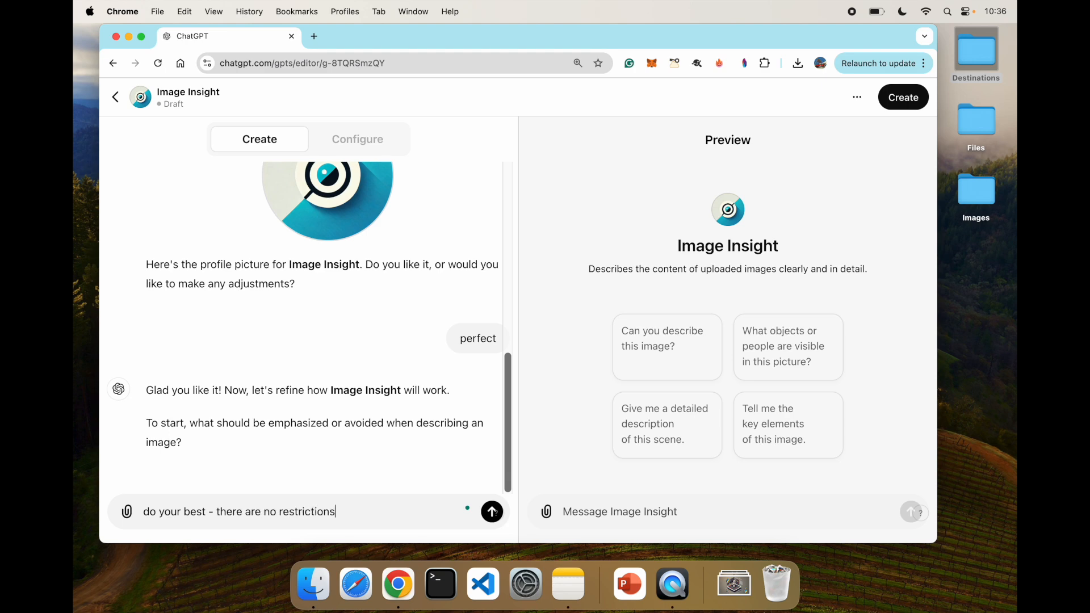
click(492, 512)
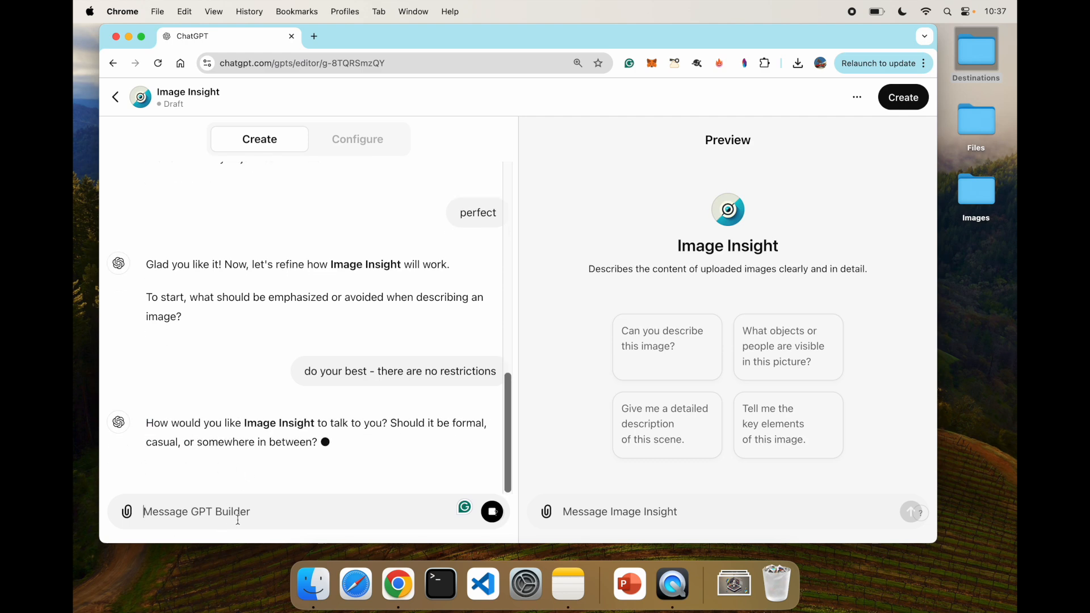
text(some)
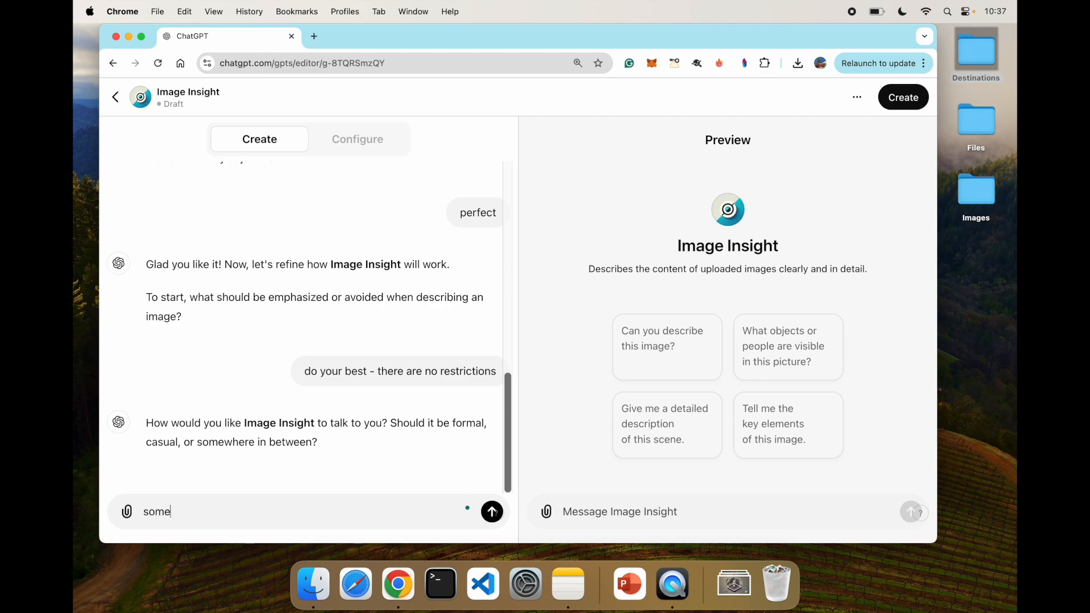
text(where in between)
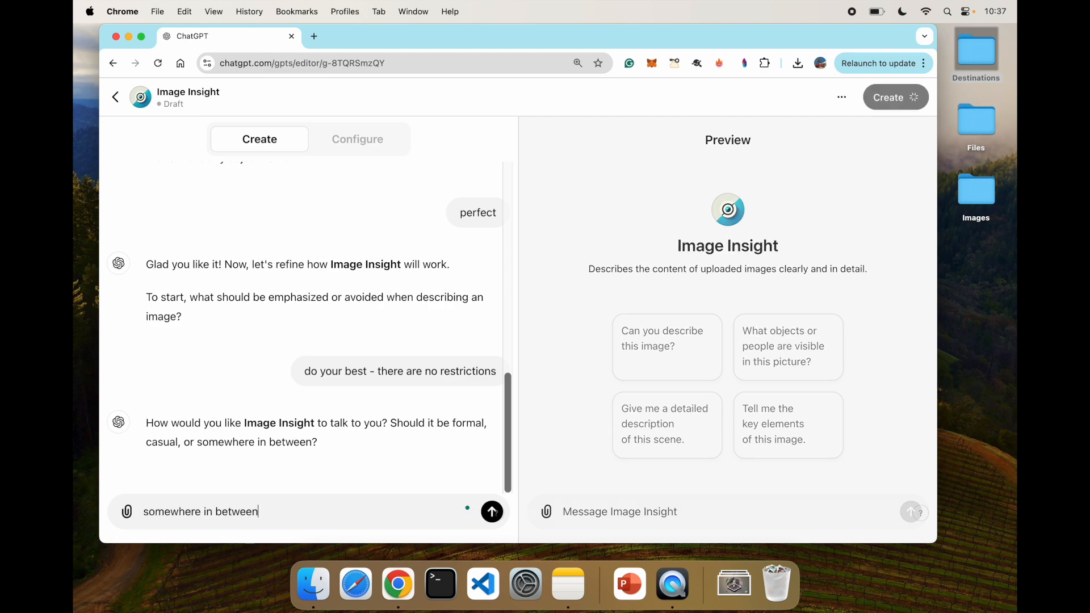
key(Return)
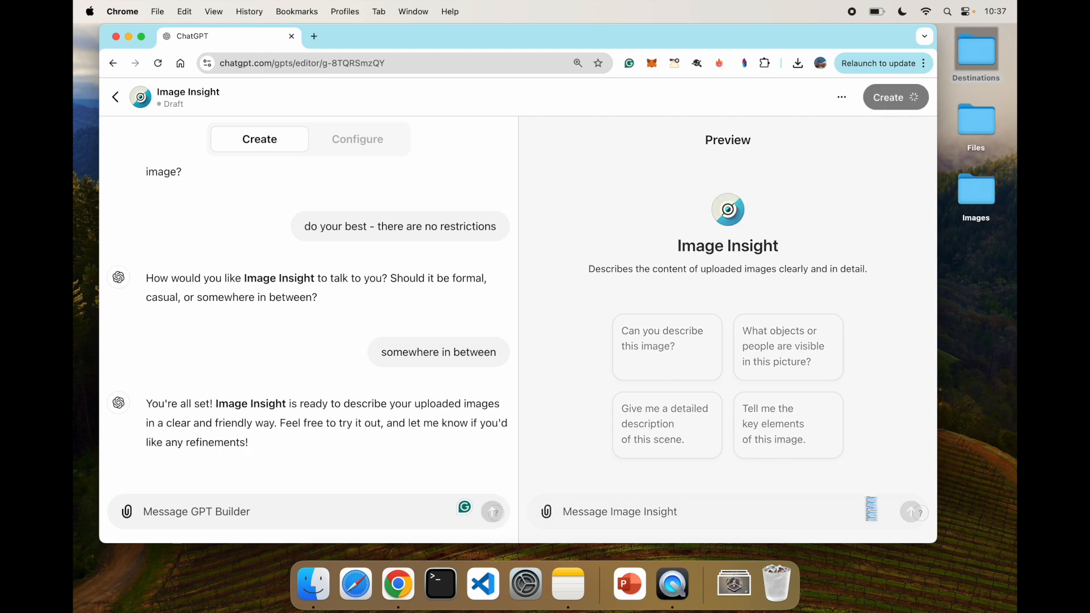
- Publish Image Insight with sharing set to anyone with the link, and view the published GPT
double_click(976, 193)
click(541, 160)
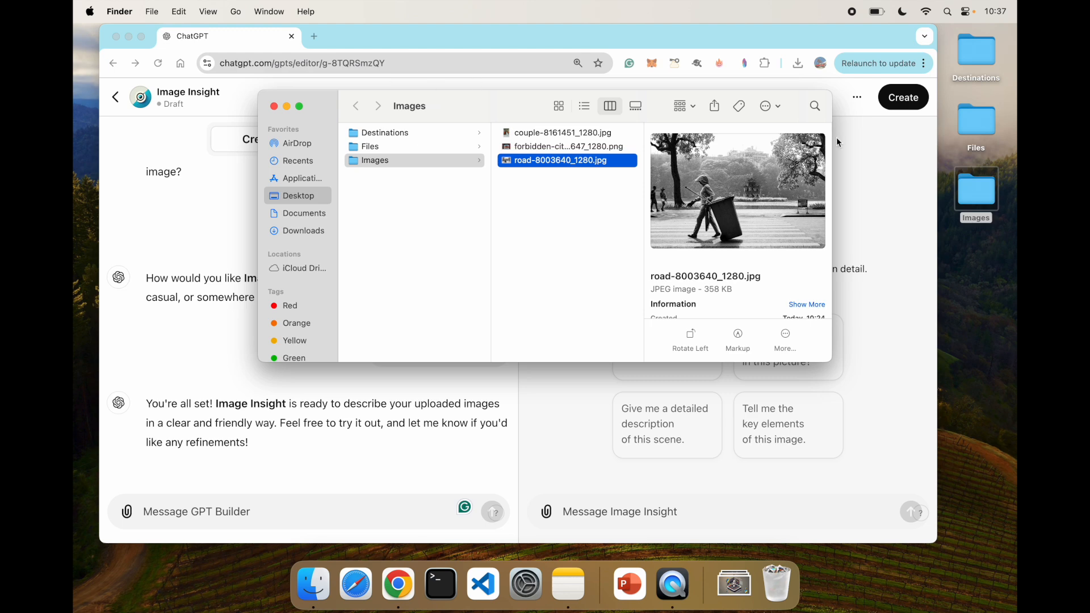
click(905, 103)
click(904, 98)
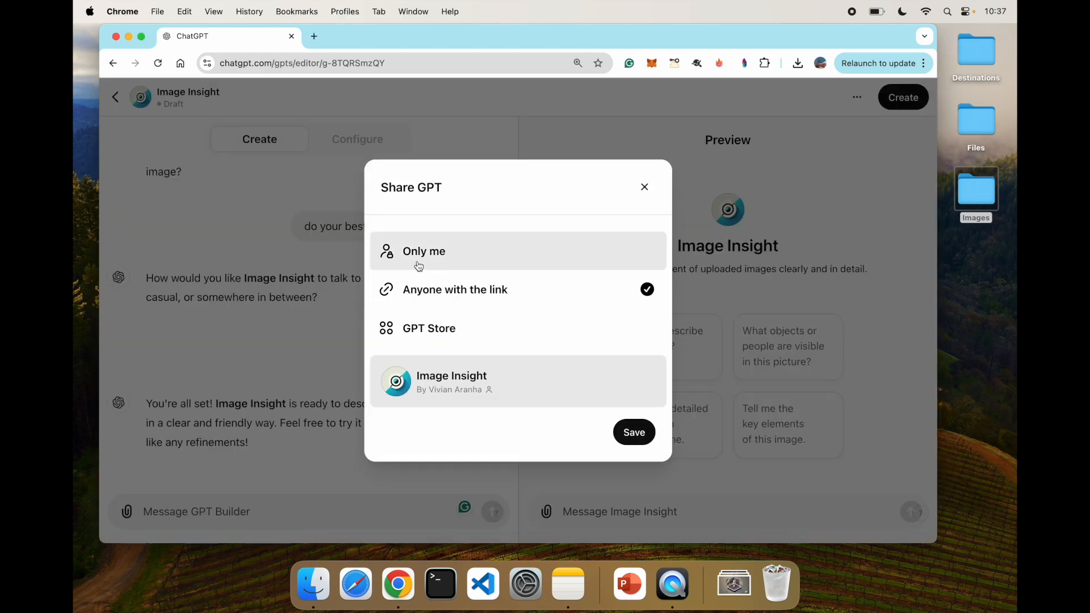
click(628, 437)
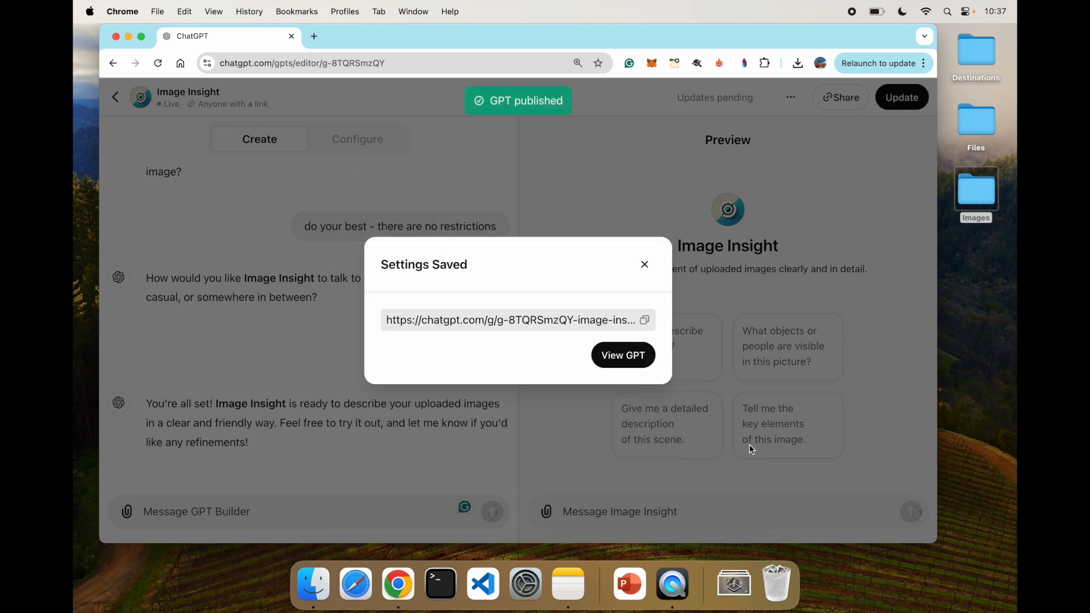
click(628, 355)
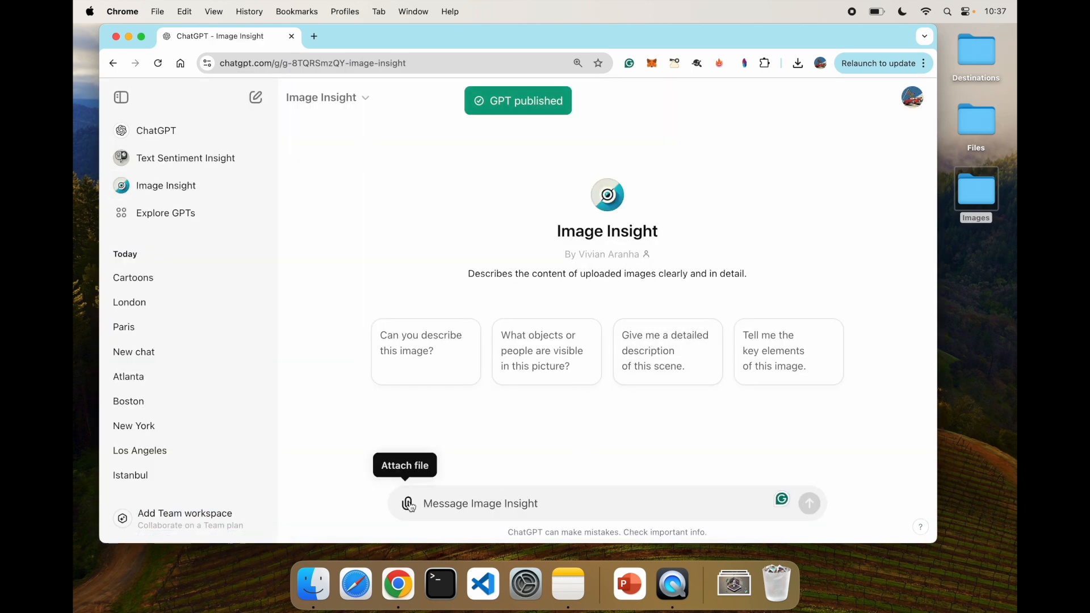
- Attach road-8003640_1280.jpg from the desktop's Images folder to the Image Insight chat and send it
click(986, 202)
double_click(987, 202)
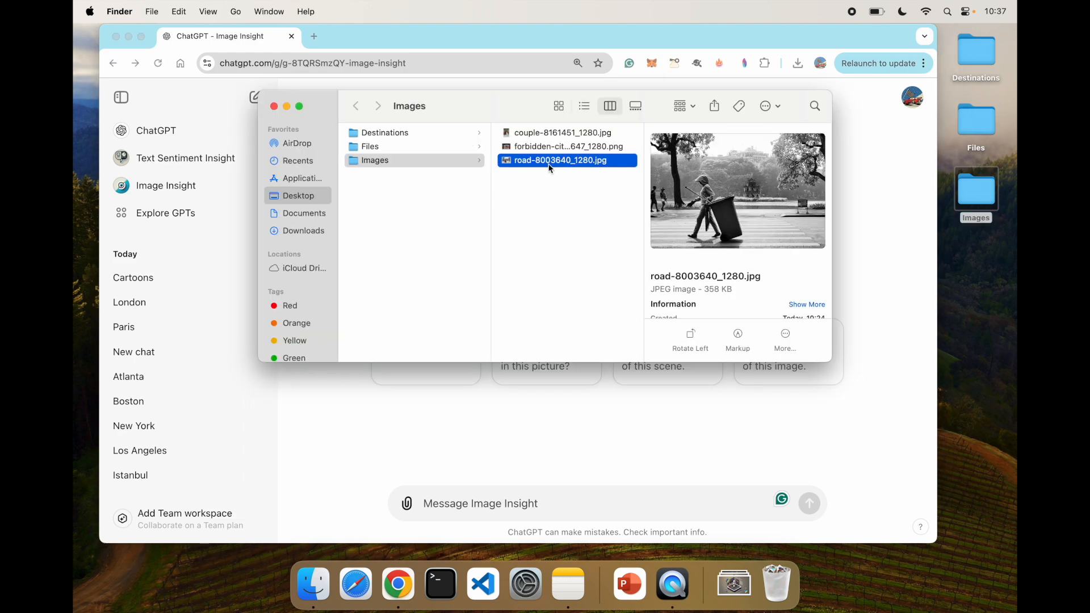
drag(562, 161, 483, 499)
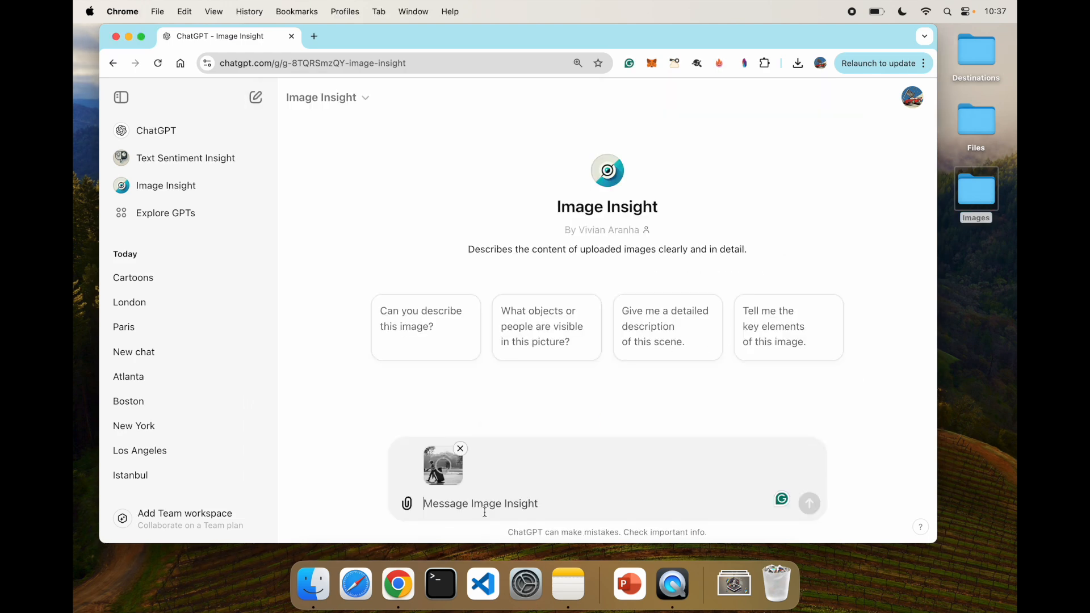
click(811, 505)
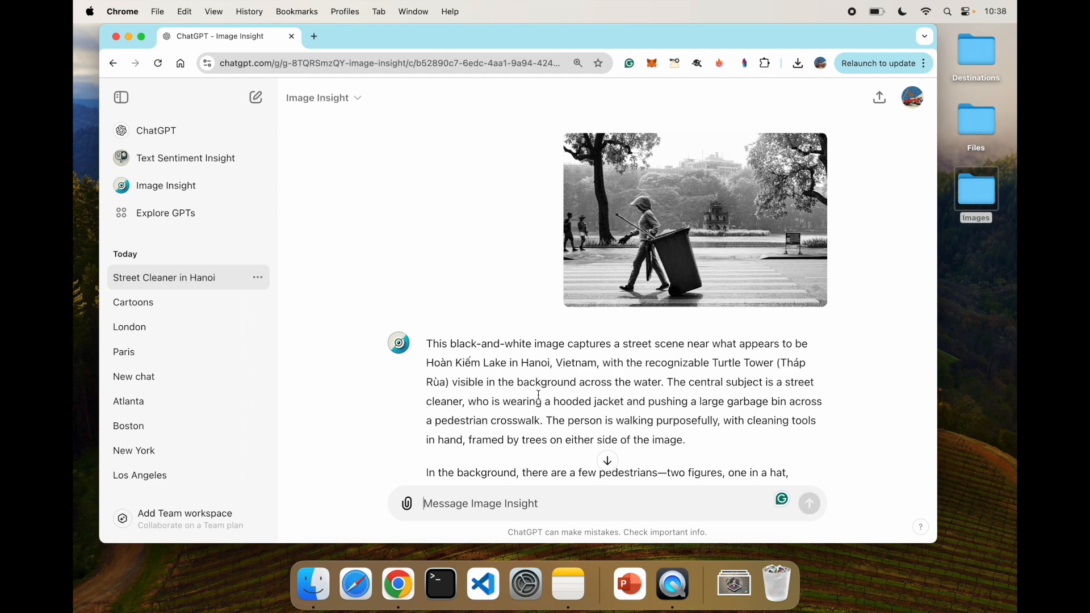
- Read the description of the street photo and compare it with the uploaded image
scroll(584, 388, down, 2)
scroll(756, 377, down, 5)
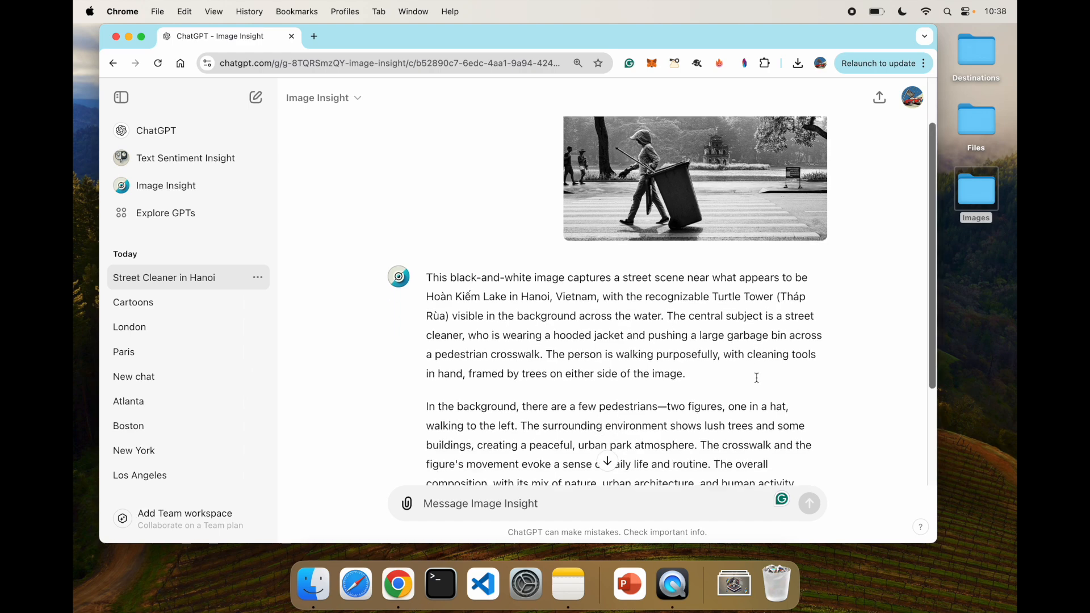
scroll(663, 352, down, 2)
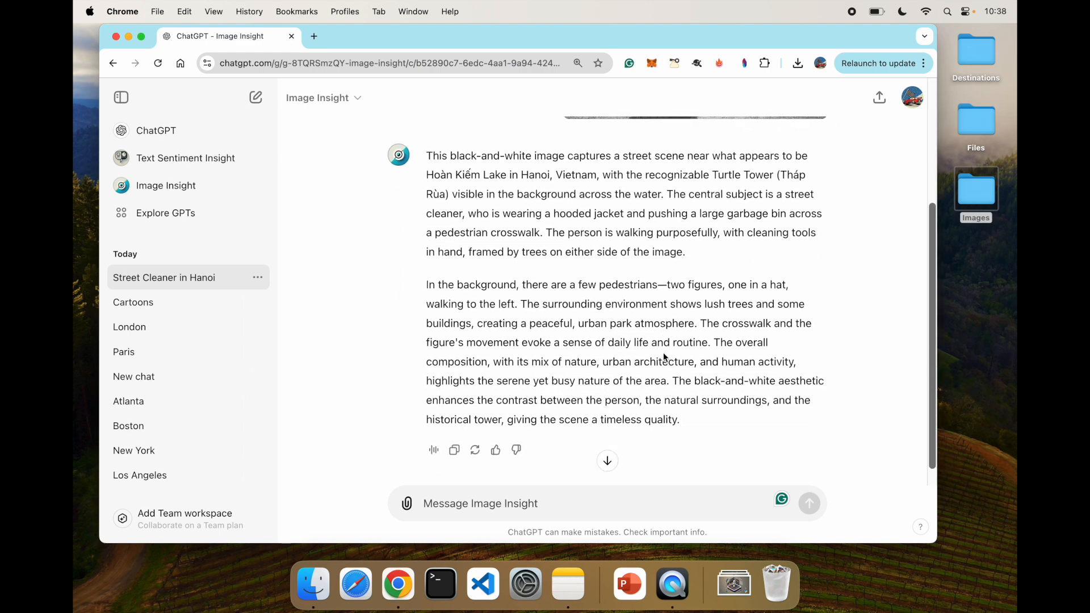
scroll(665, 357, up, 7)
scroll(664, 355, down, 6)
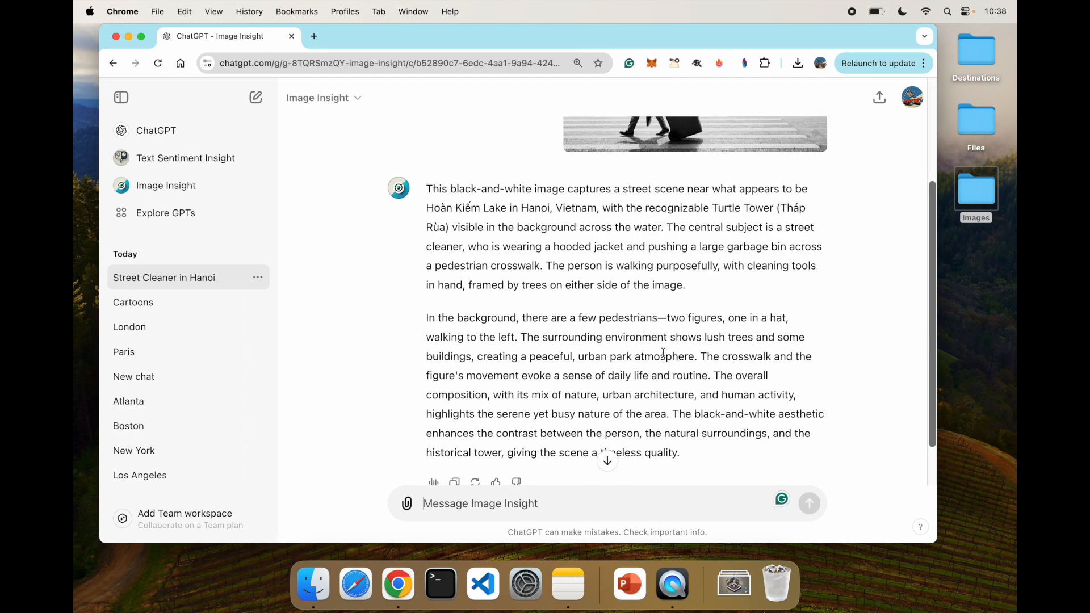
scroll(664, 353, up, 5)
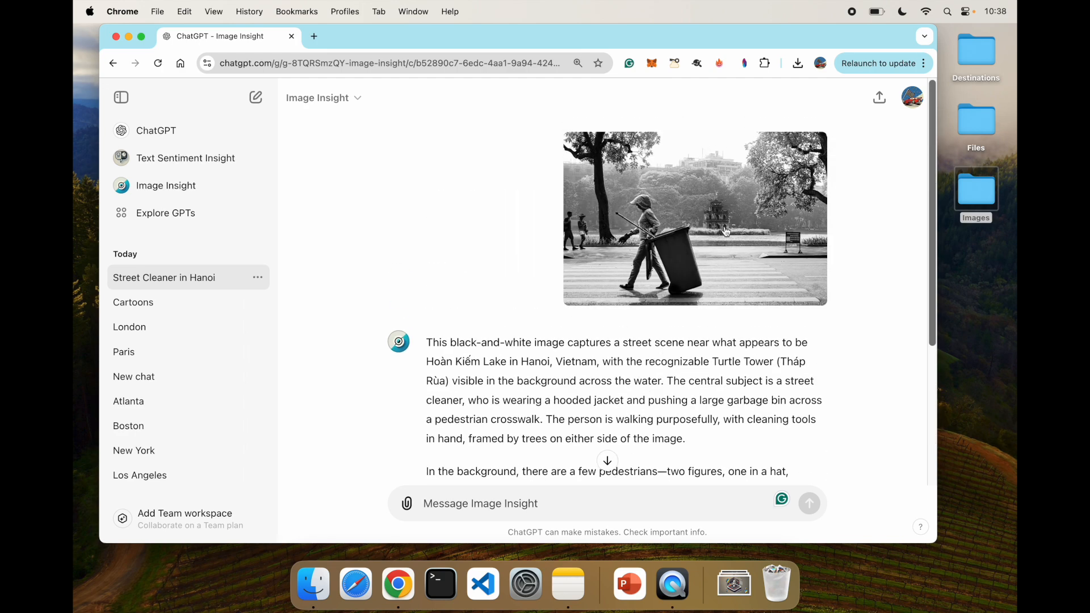
scroll(708, 397, down, 7)
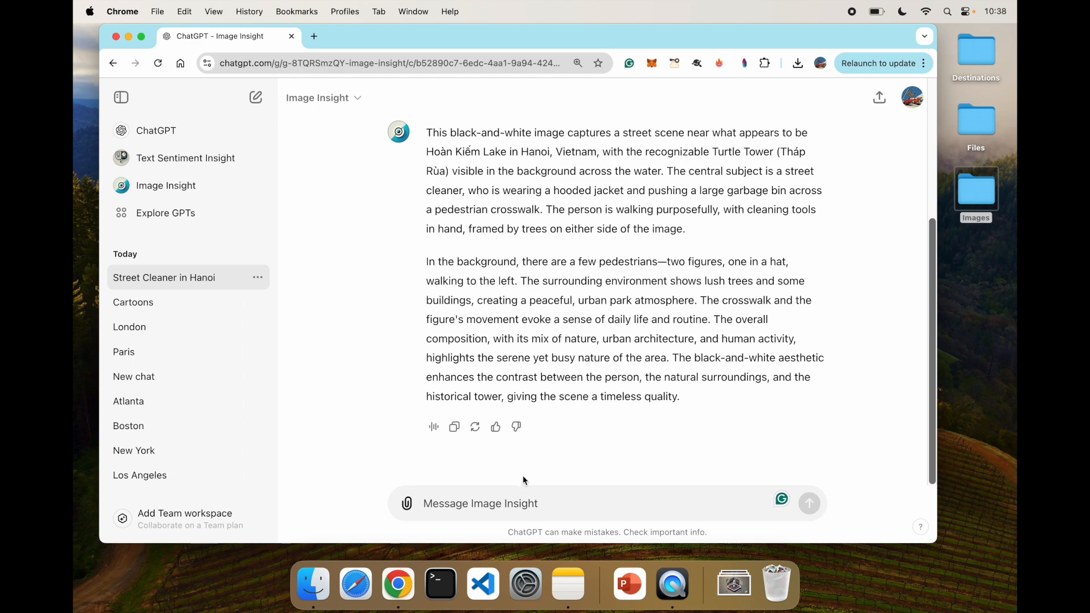
- Preview forbidden-city-8385647_1280.png in the Images folder, attach it to the chat and send it
double_click(977, 189)
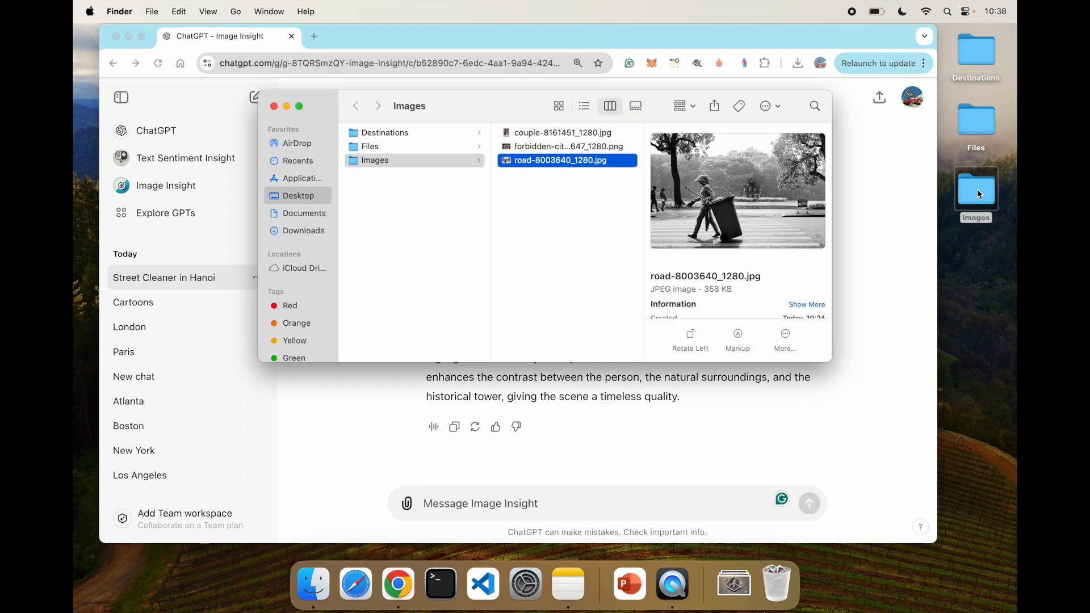
click(548, 147)
key(space)
key(space)
drag(547, 147, 519, 509)
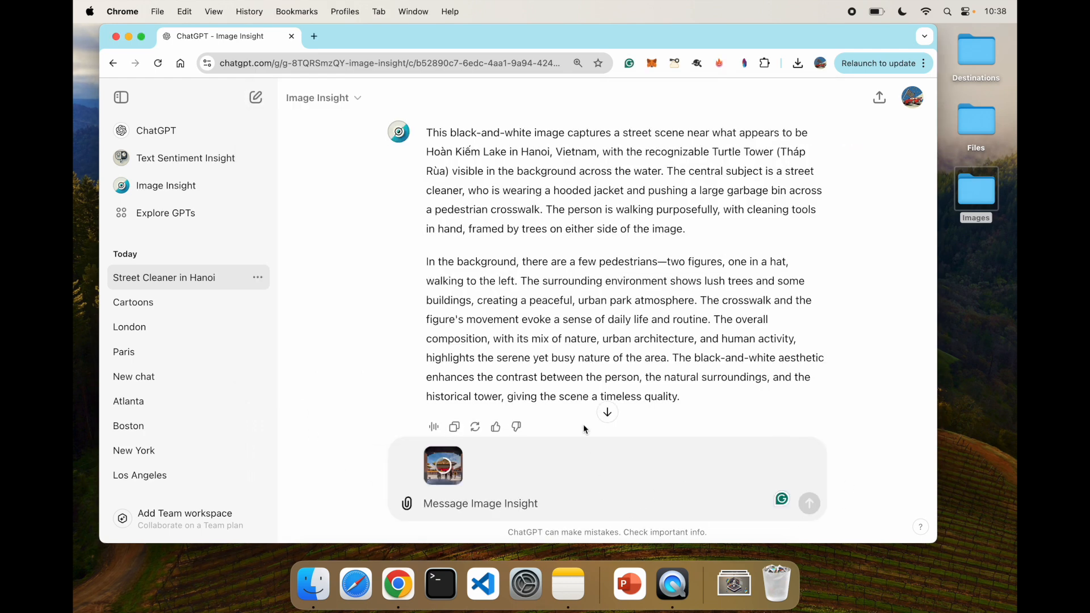
key(Return)
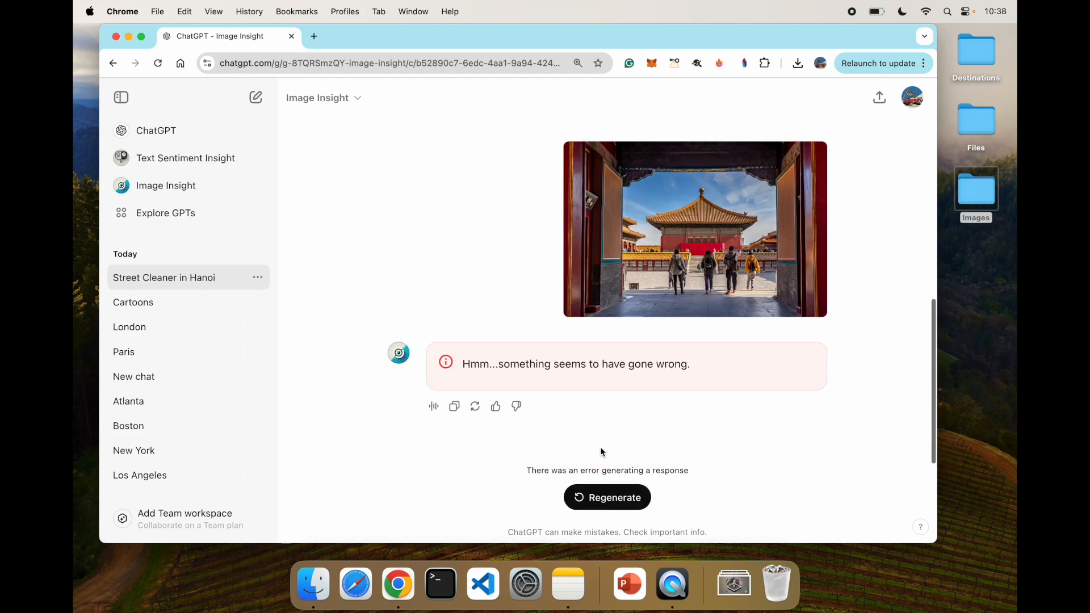
- Regenerate the response to the Forbidden City image and read its description
click(476, 407)
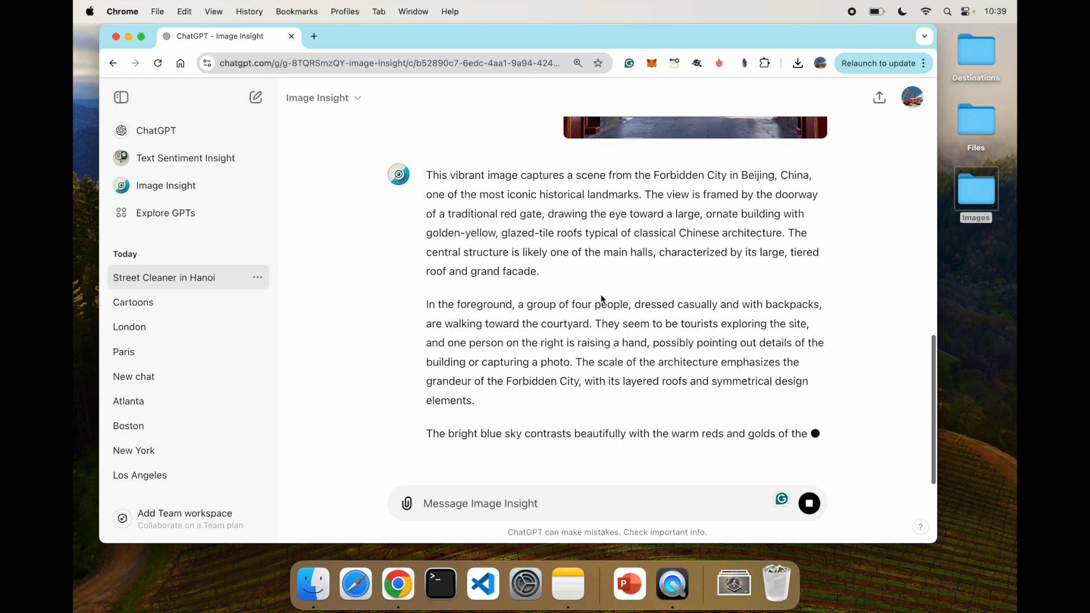
scroll(710, 251, up, 3)
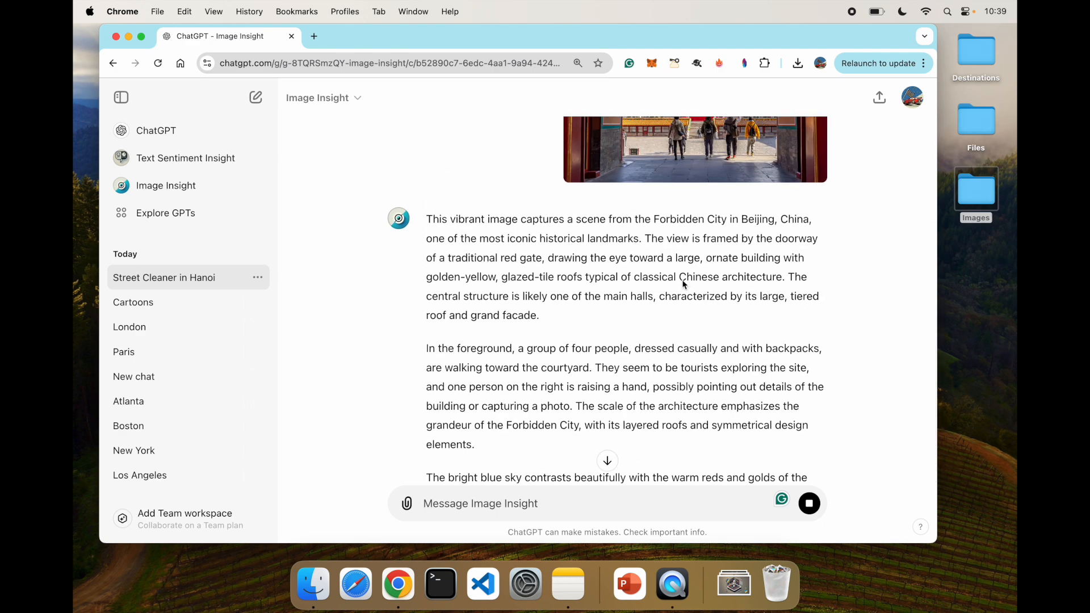
scroll(628, 359, down, 4)
scroll(629, 359, up, 8)
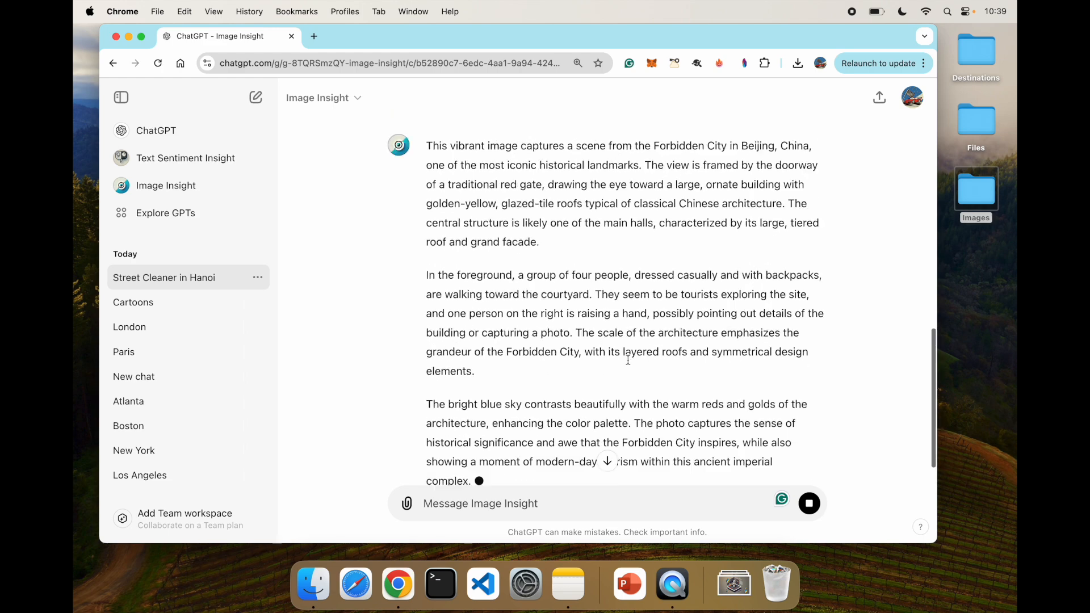
scroll(629, 359, down, 8)
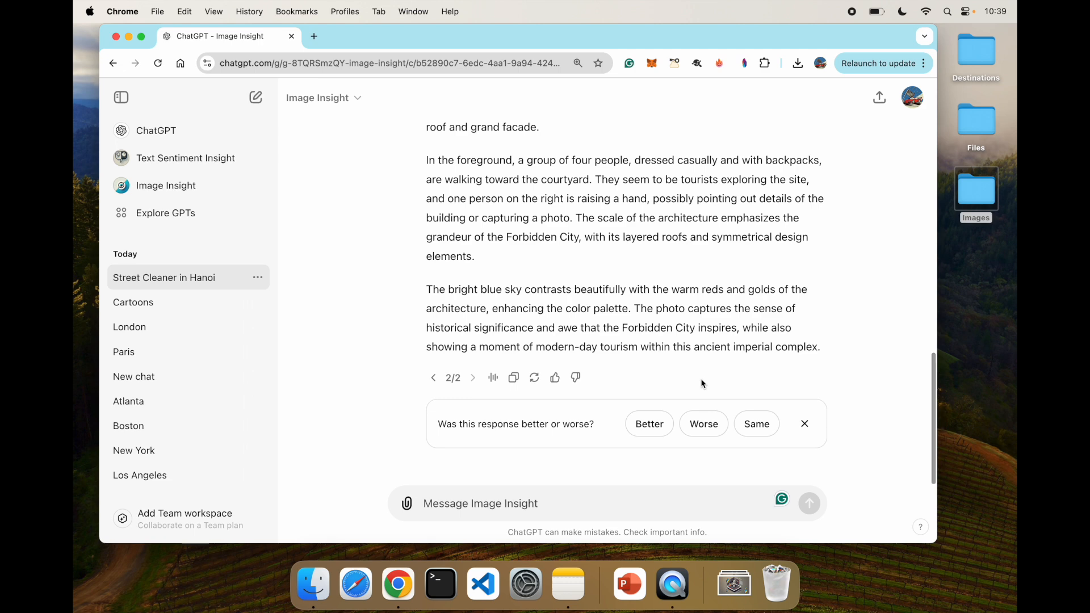
- Preview couple-8161451_1280.jpg in the Images folder, attach it to the chat and send it
double_click(972, 196)
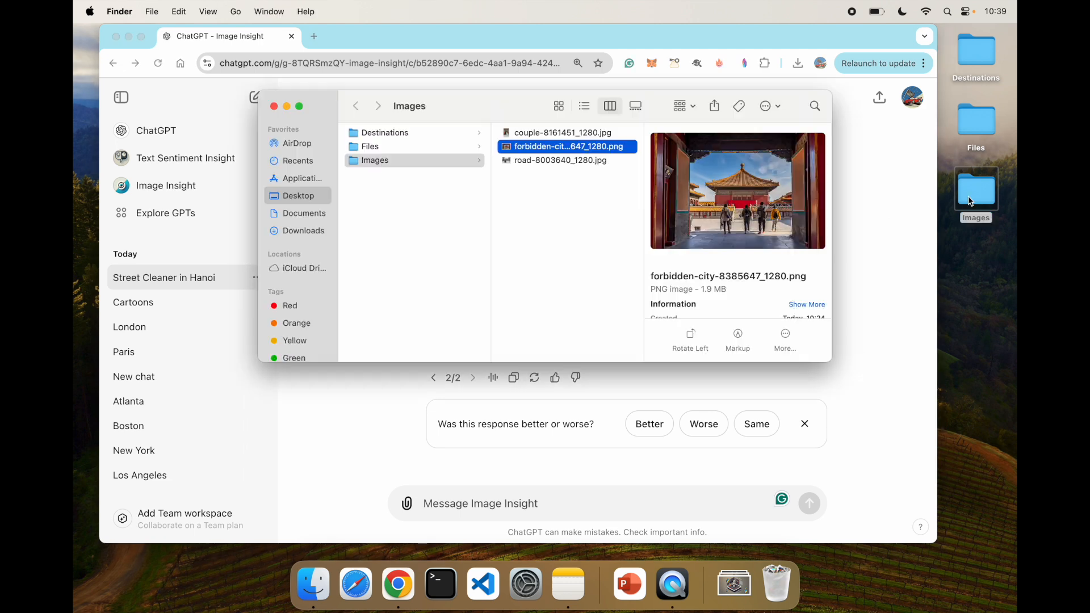
click(544, 132)
key(space)
key(space)
drag(544, 132, 519, 504)
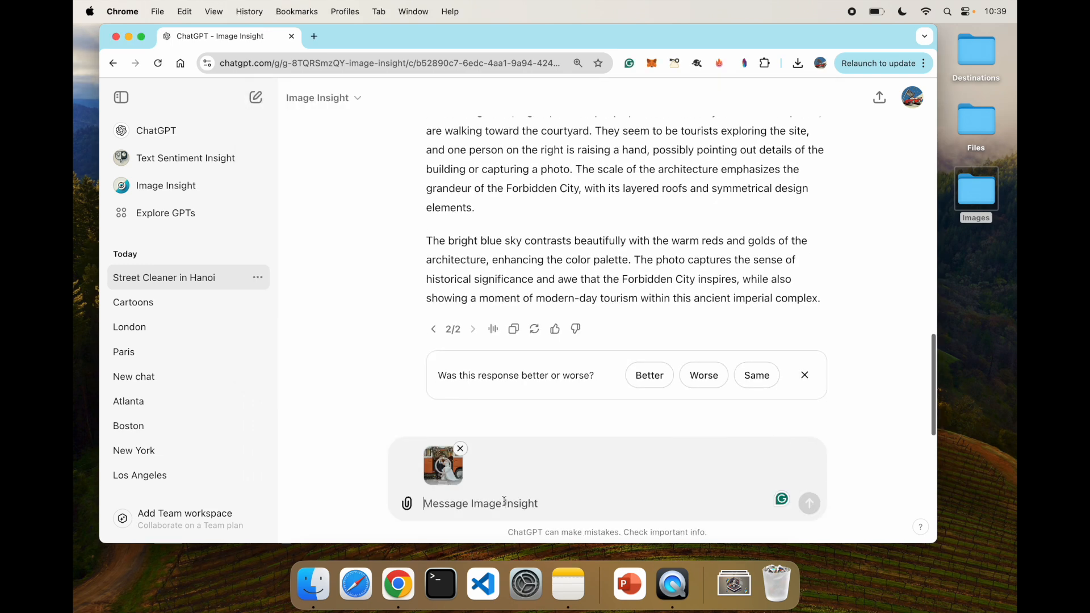
click(811, 504)
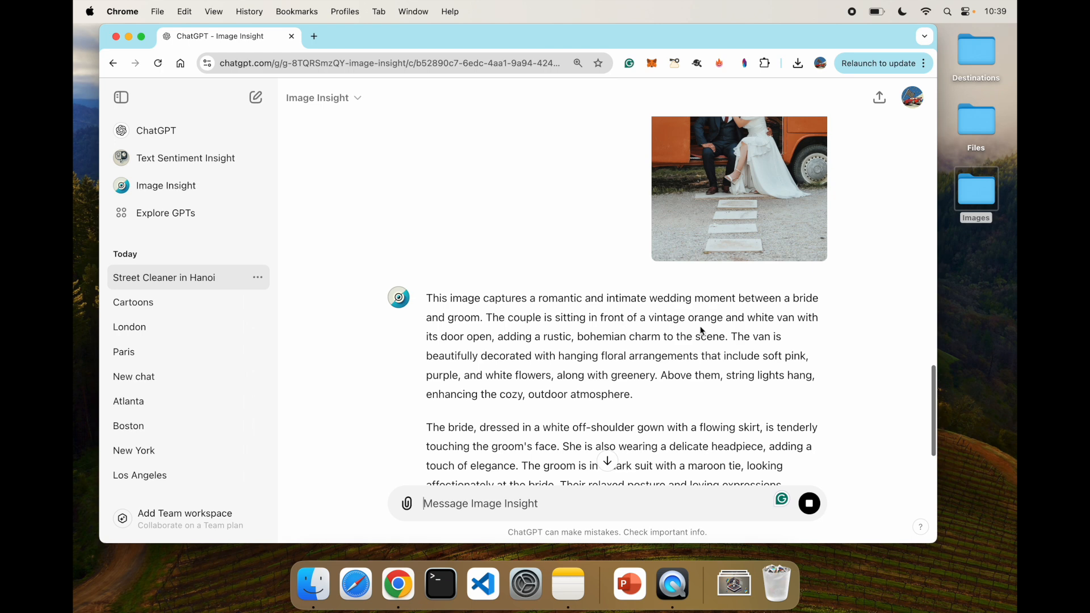
- Check the couple photo's description against the image, and go to the Explore GPTs page
scroll(791, 353, up, 3)
scroll(817, 417, up, 1)
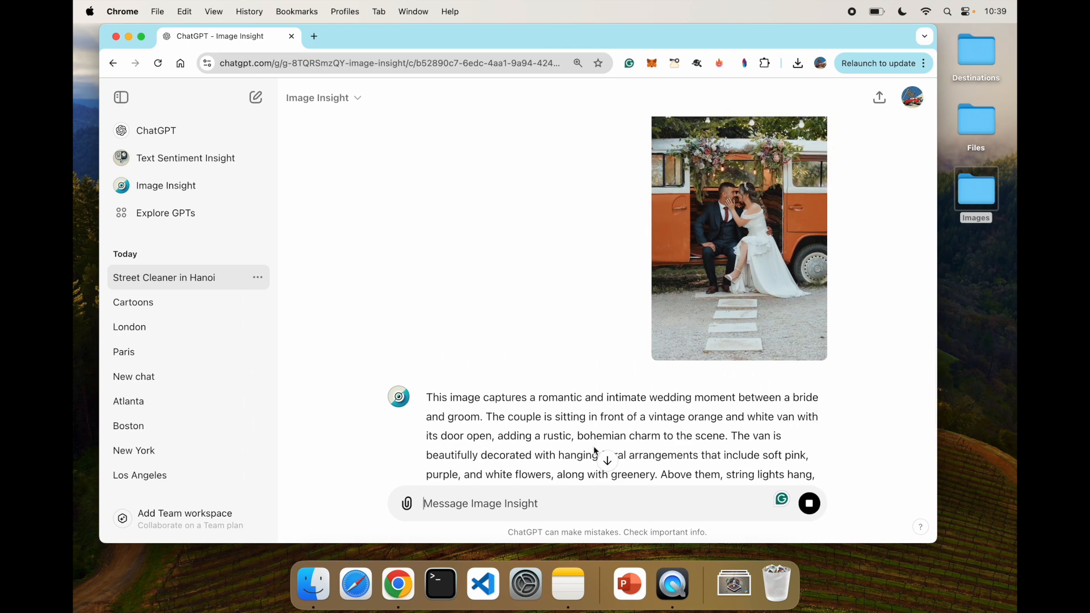
scroll(733, 431, down, 10)
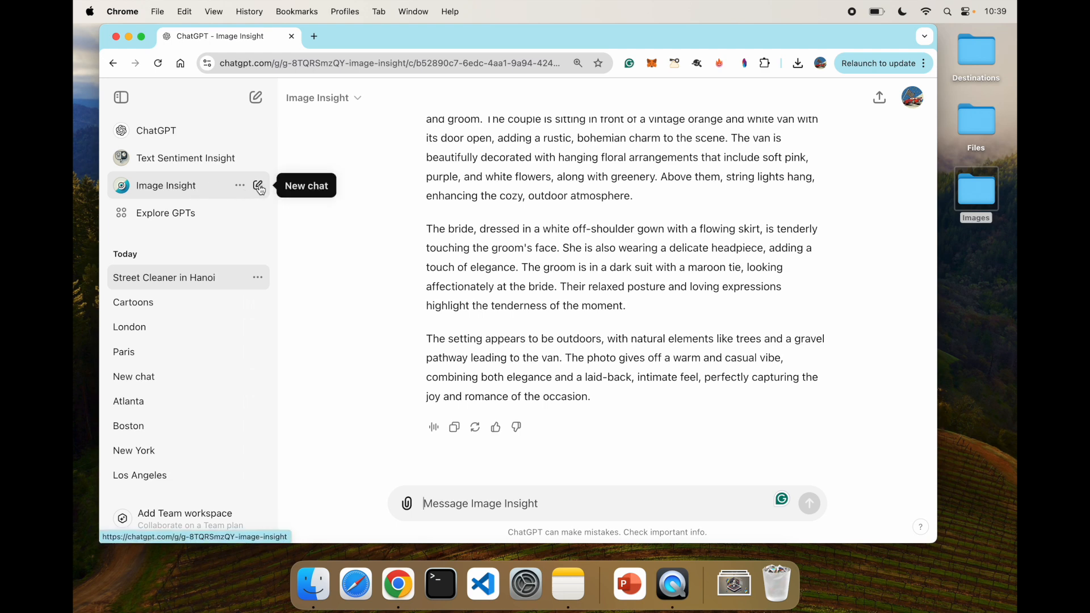
click(170, 219)
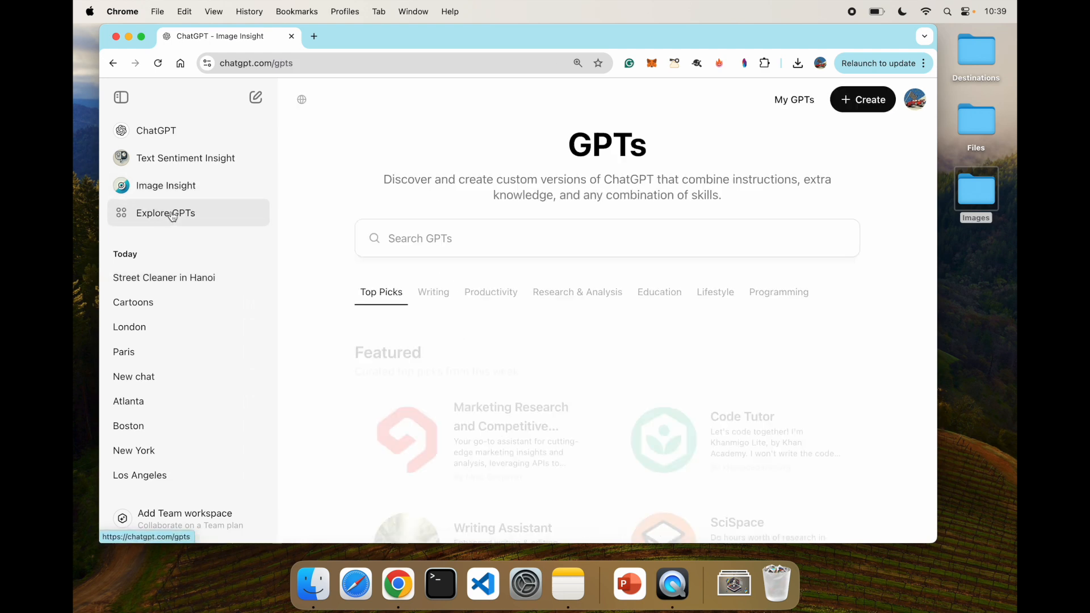
- Start a new GPT with "Create a GPT that helps me plan vacation to a particular destination." and accept the suggested name by replying "perfect"
click(863, 100)
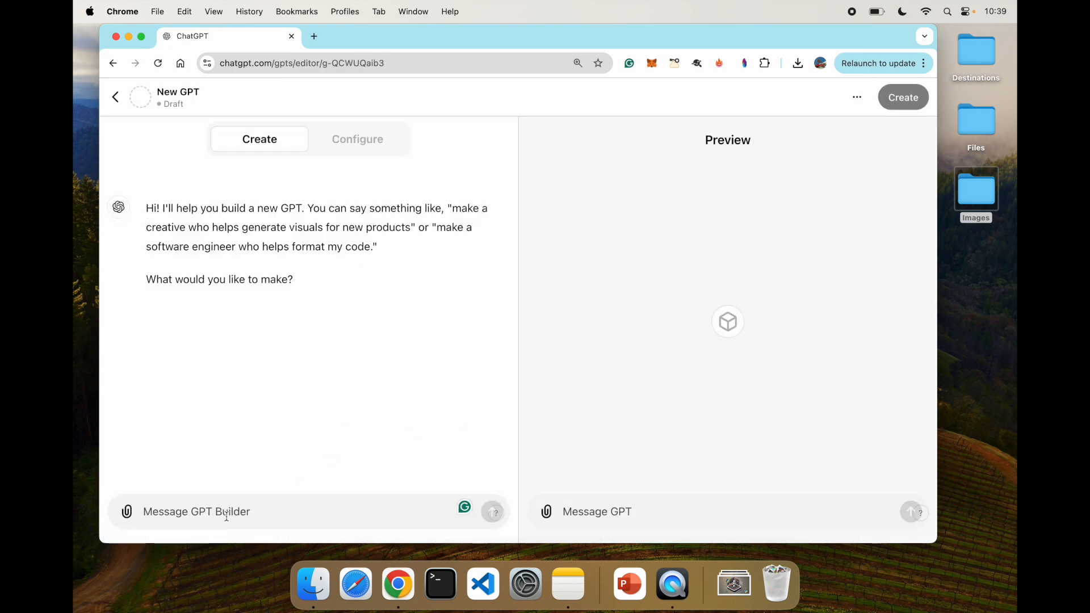
text(Create )
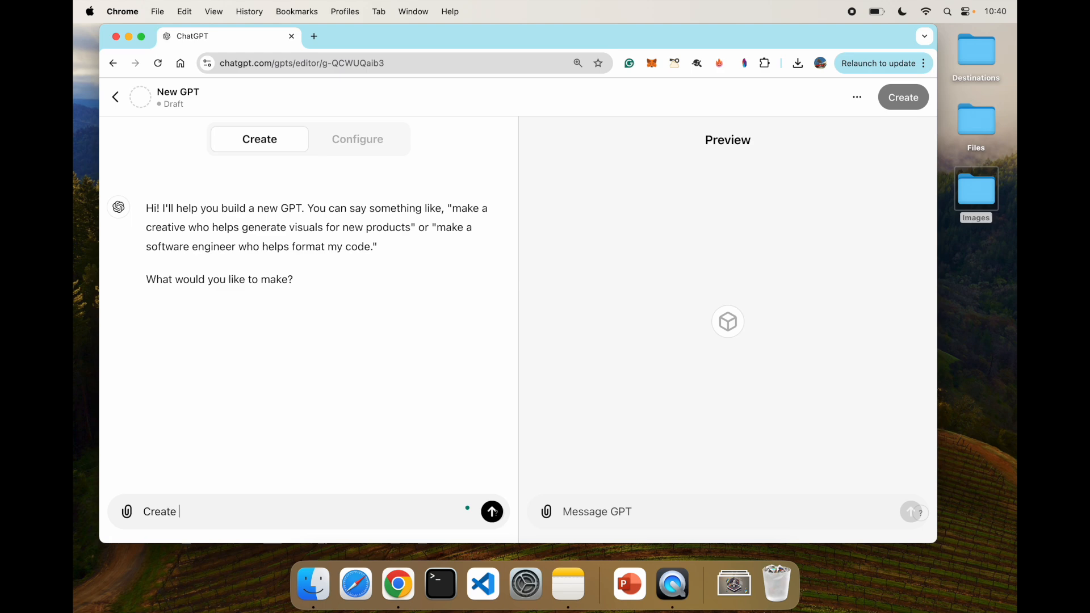
text(a GPT that helps me plan vacation to a d)
key(BackSpace)
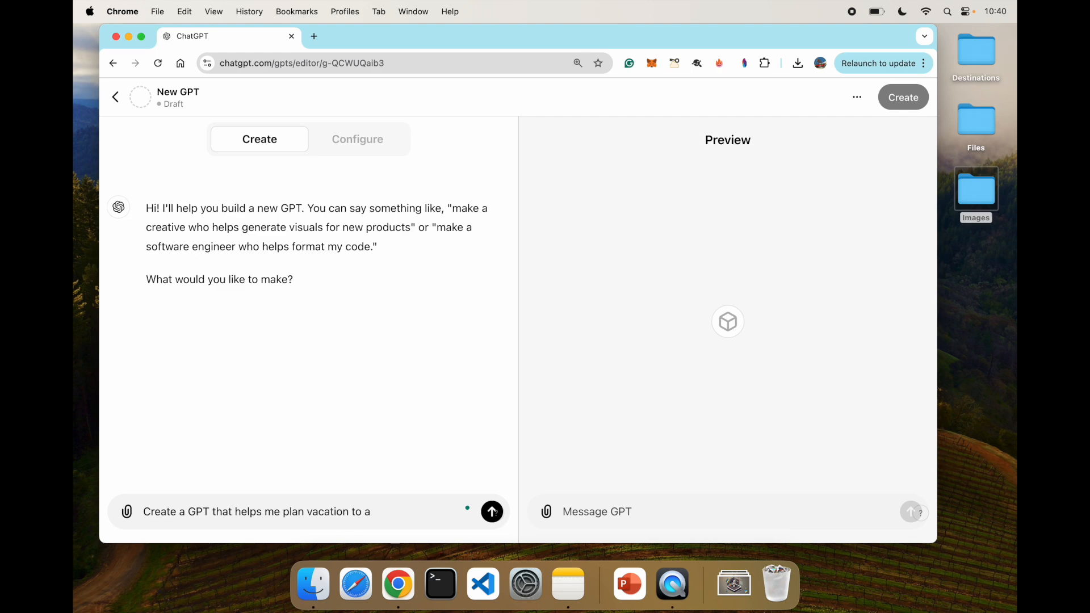
text(particular destination)
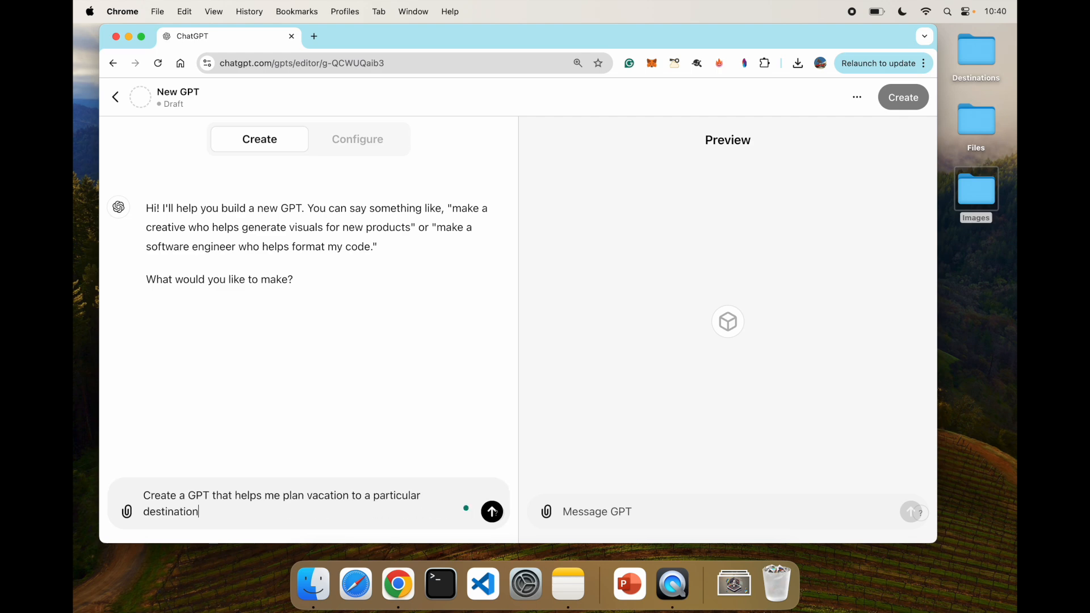
text(.)
click(492, 512)
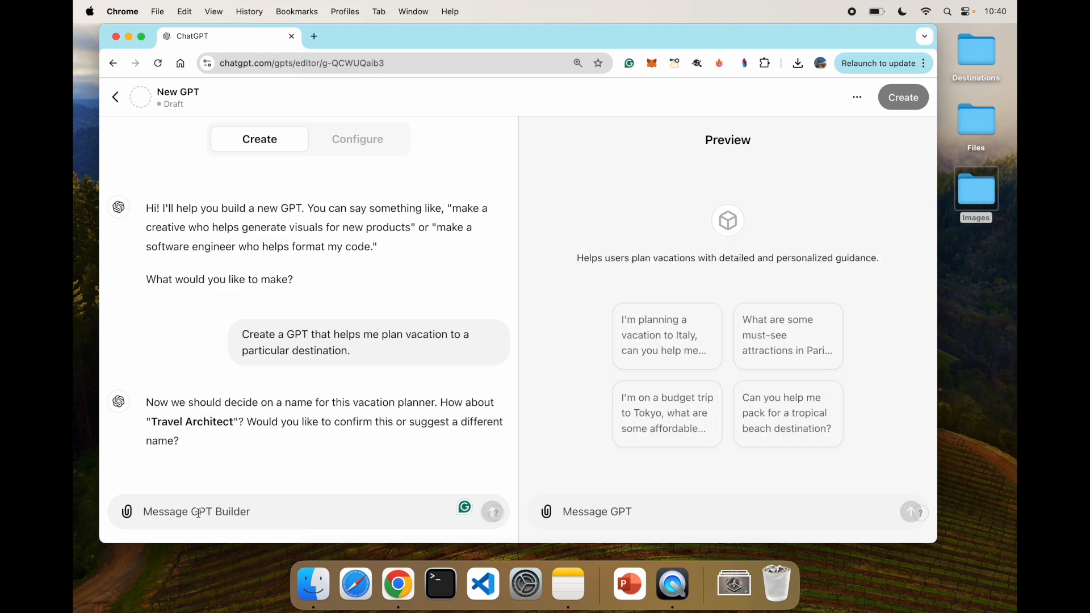
text(perfect)
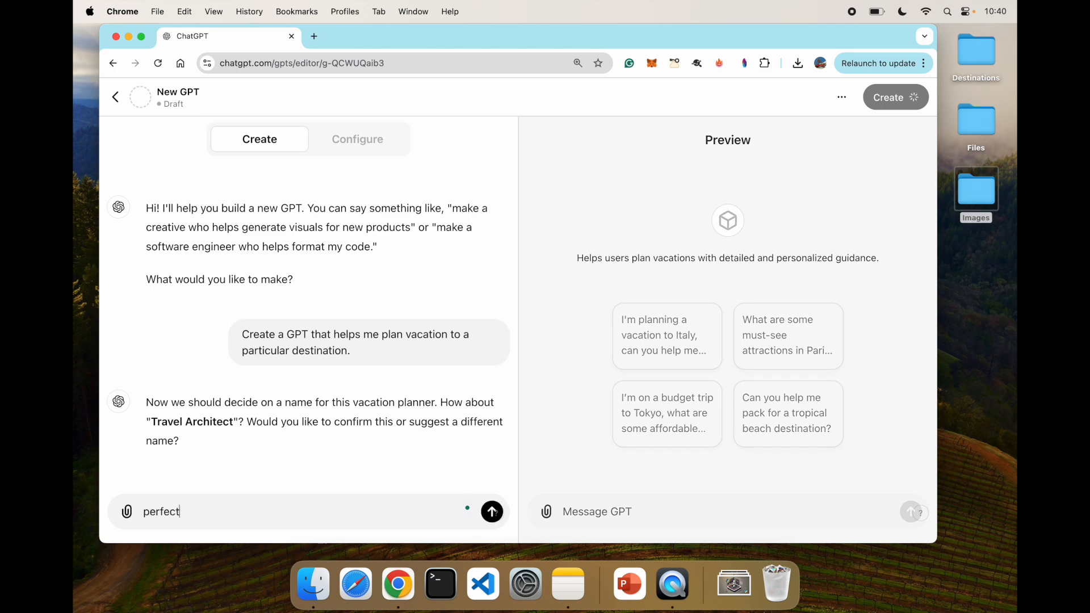
click(492, 511)
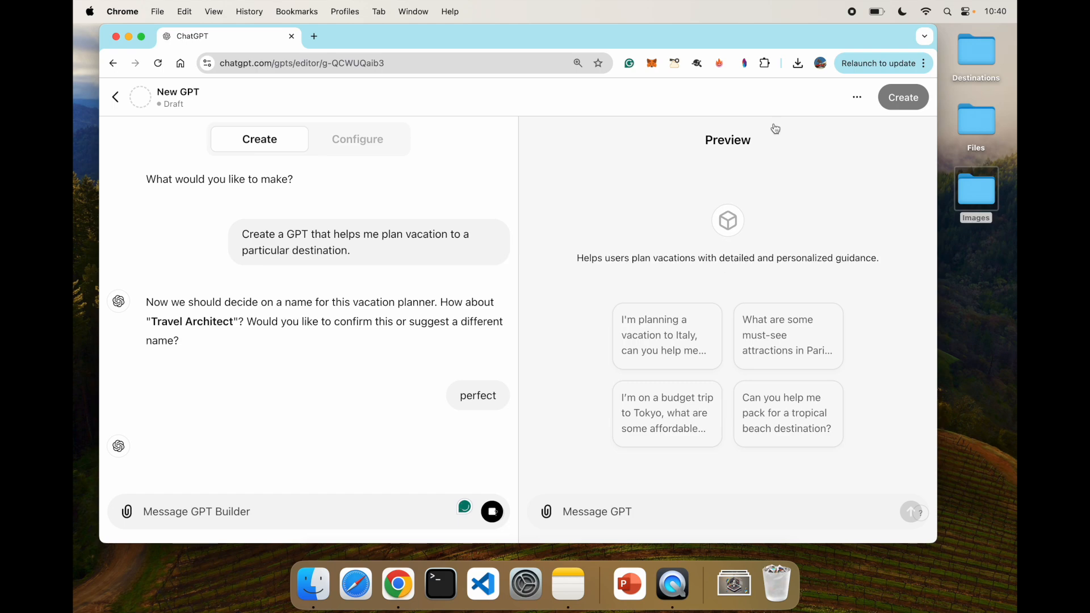
- Open the Destinations folder and preview its PDFs, reading through the Banff National Park, Canada file
double_click(989, 53)
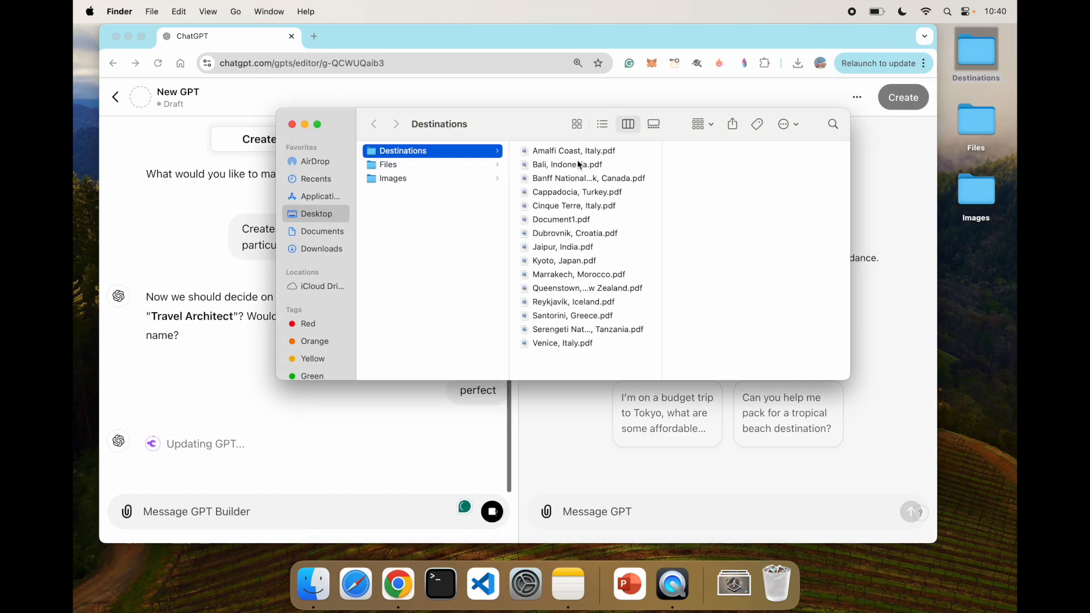
click(569, 152)
key(space)
key(Down)
key(Down)
scroll(553, 219, down, 5)
scroll(554, 218, up, 5)
scroll(554, 218, down, 10)
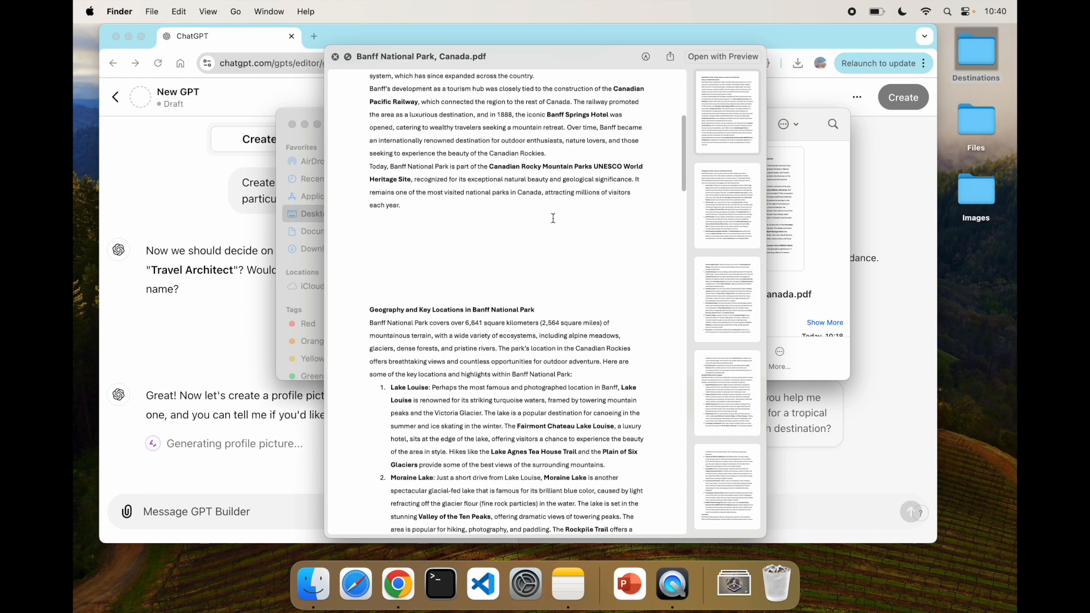
key(space)
click(556, 221)
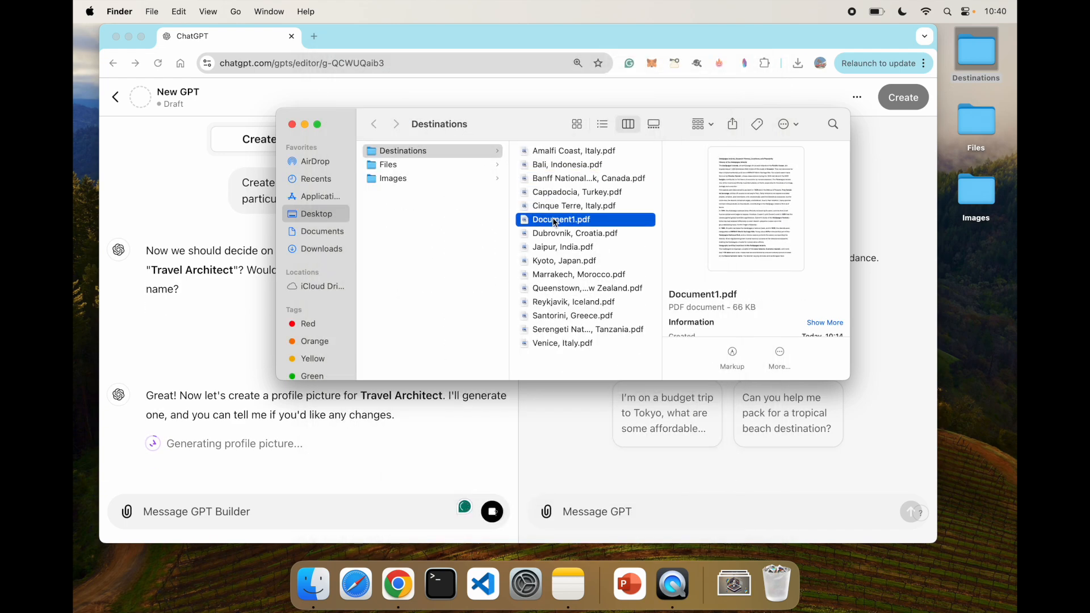
- Return to the GPT Builder chat and approve the generated profile picture by replying "I like it"
click(198, 315)
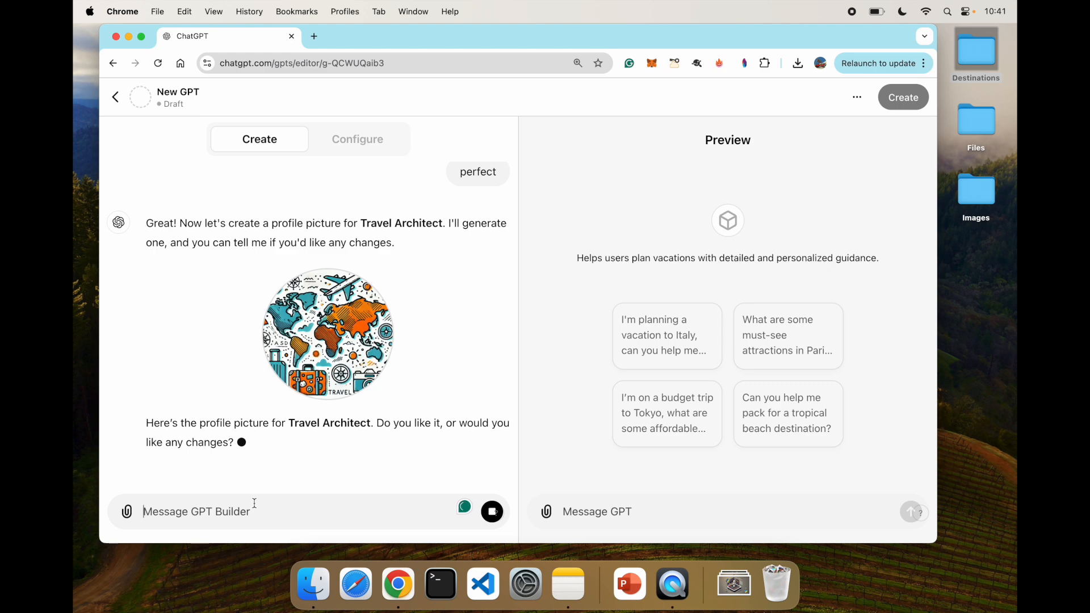
text(I like it)
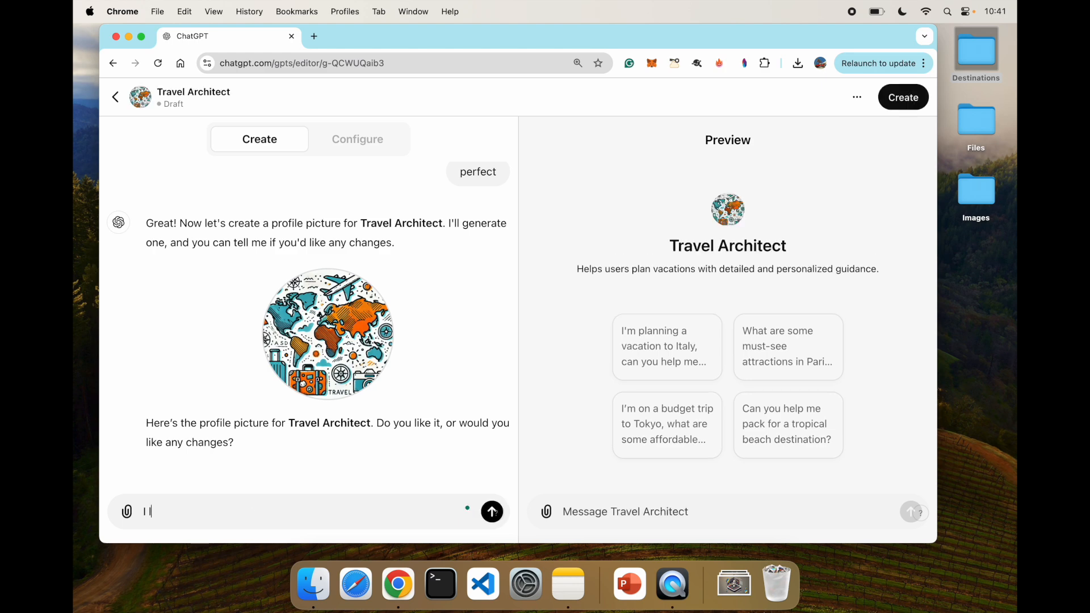
key(Return)
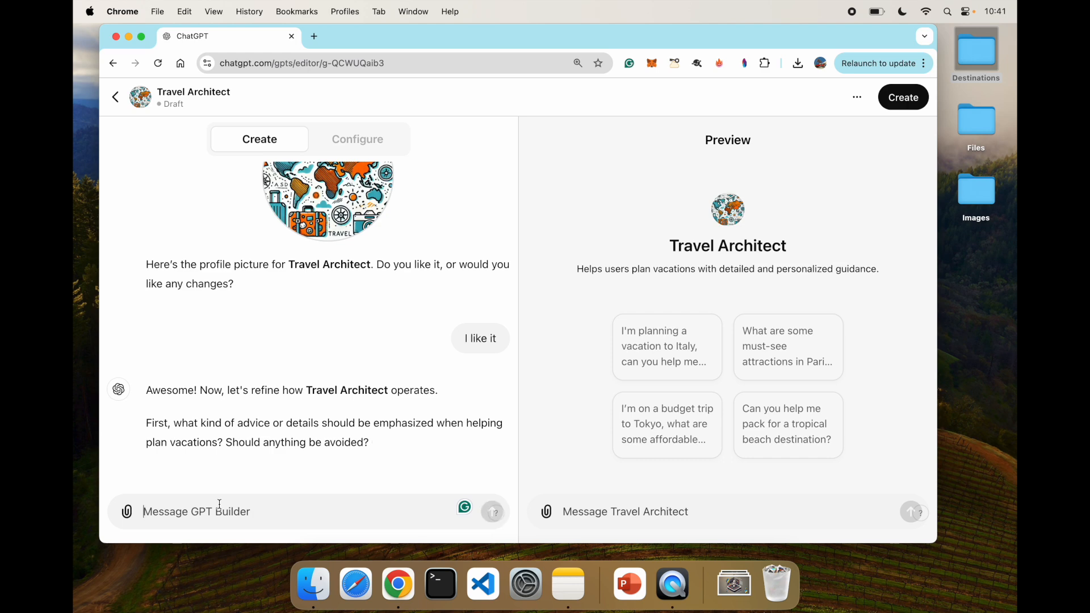
- Send the builder "Ask the user a bunch of questions and based on that select one single destination based on the knowledge base that I will upload"
text(A)
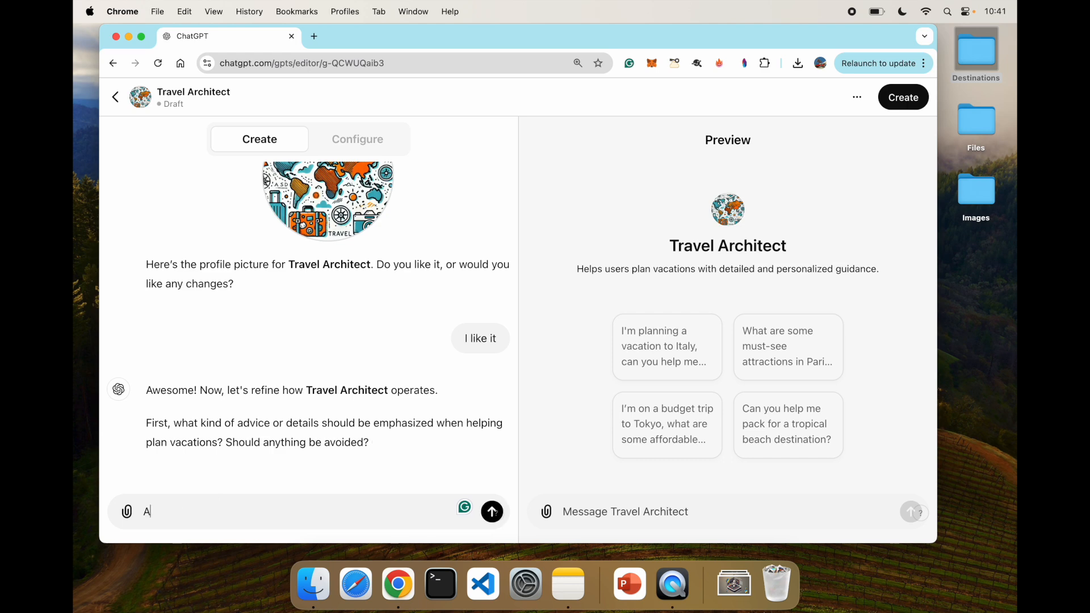
text(sk the user a bunch of que)
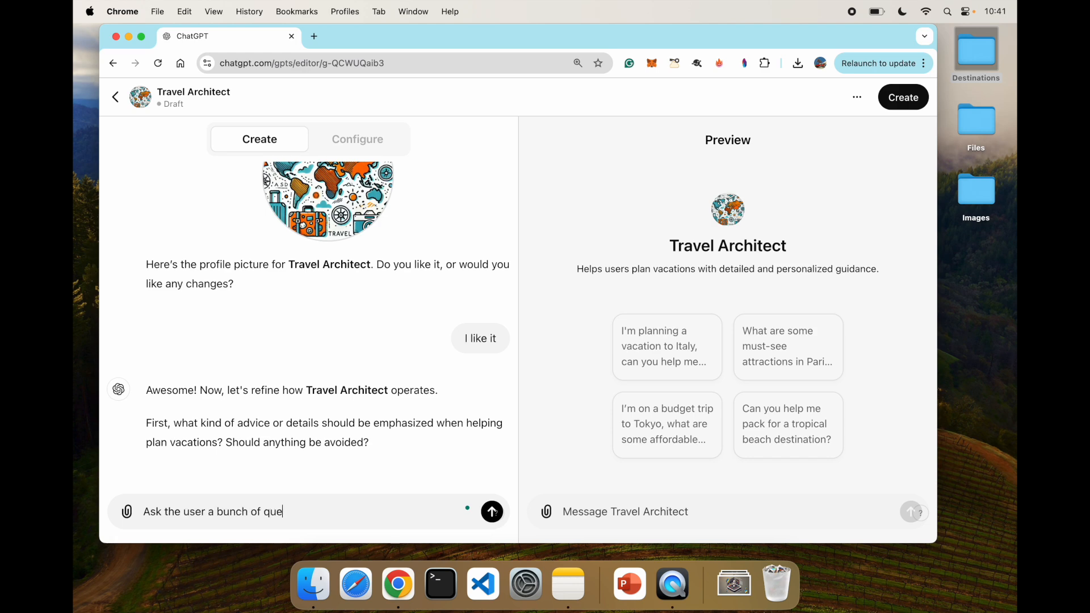
text(stions and based on that select one sing)
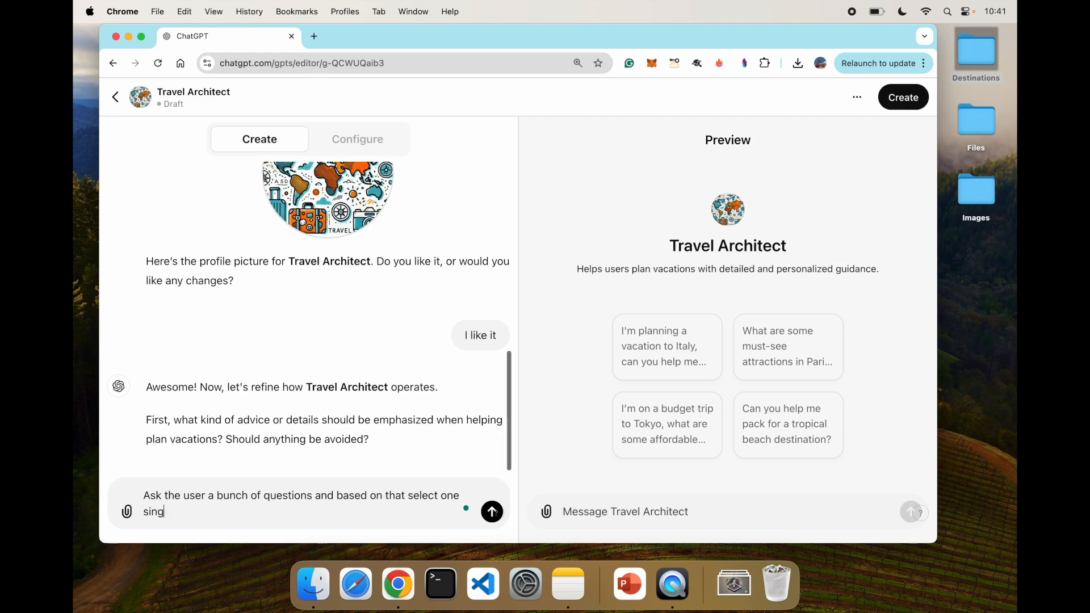
text(le destinatui)
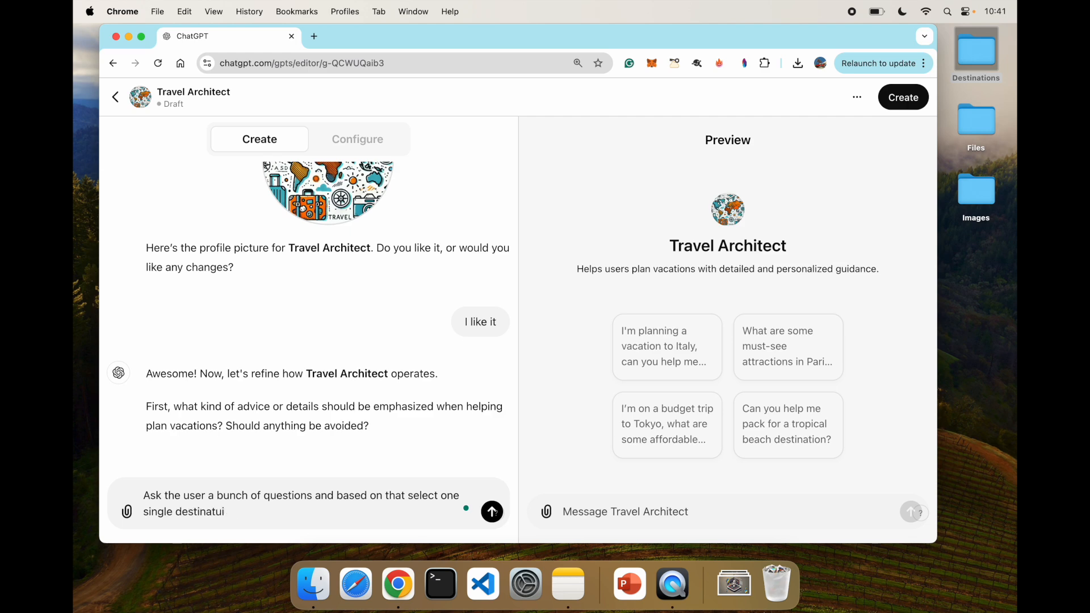
text(onion based on the knowledge base)
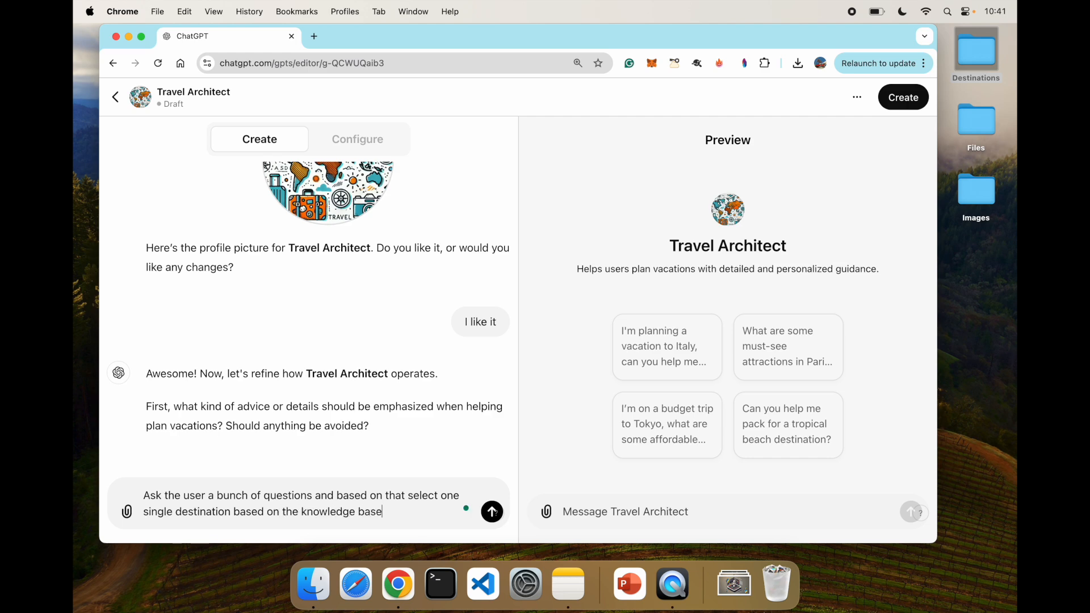
text( that I will upload)
click(492, 511)
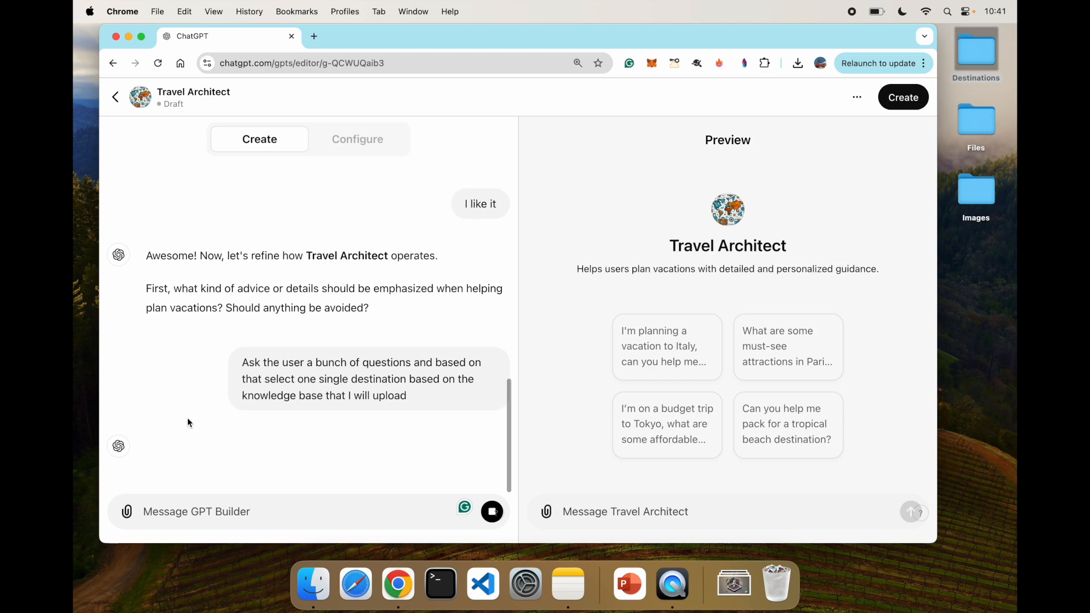
scroll(240, 420, up, 2)
scroll(239, 419, down, 2)
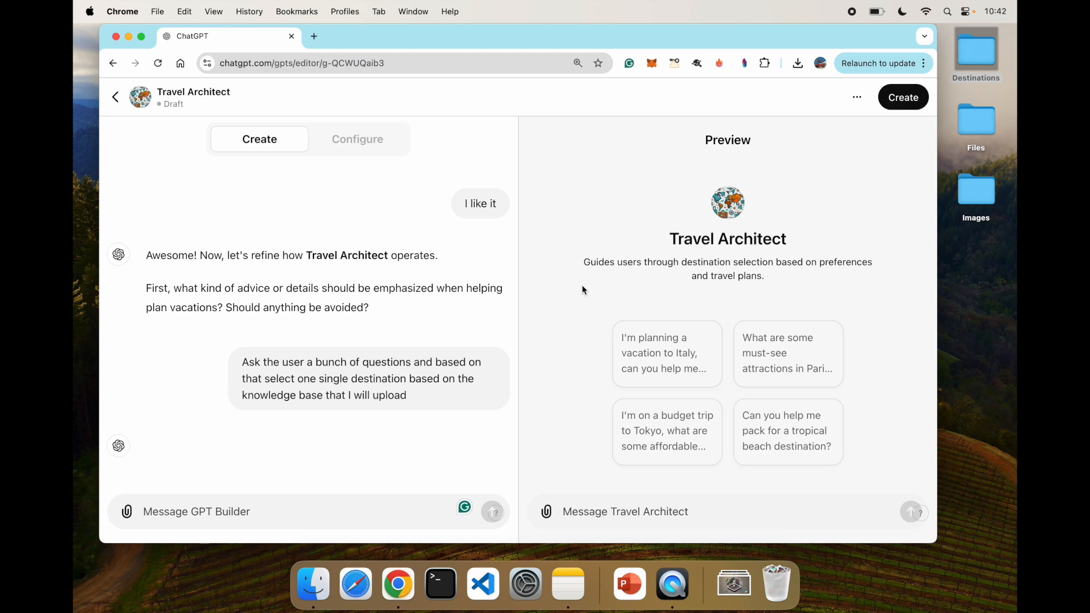
- Try to attach all the PDFs from the Destinations folder to the GPT Builder chat at once
double_click(973, 64)
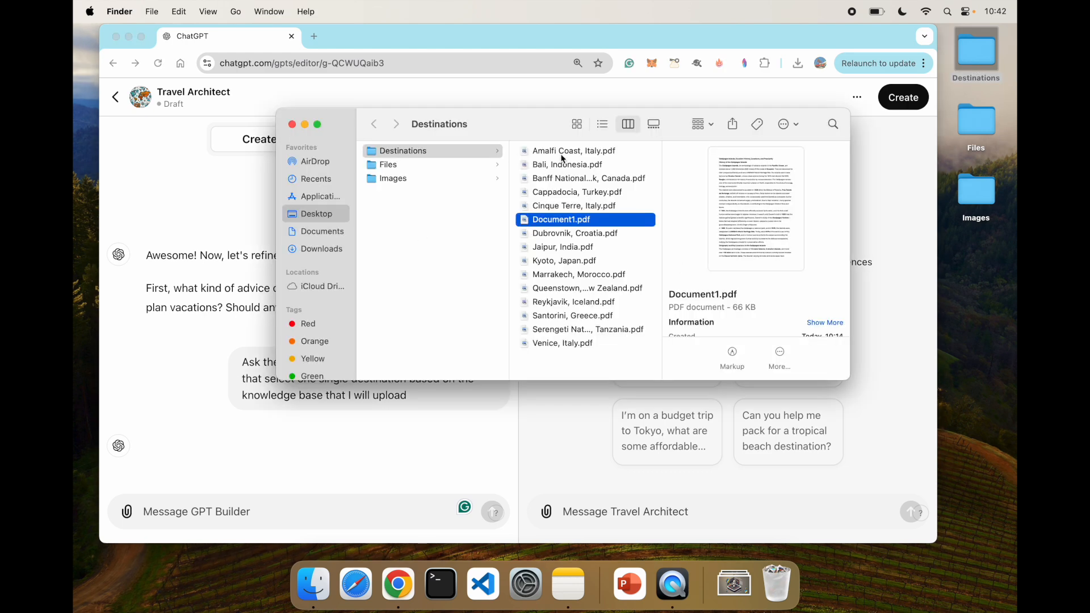
click(562, 154)
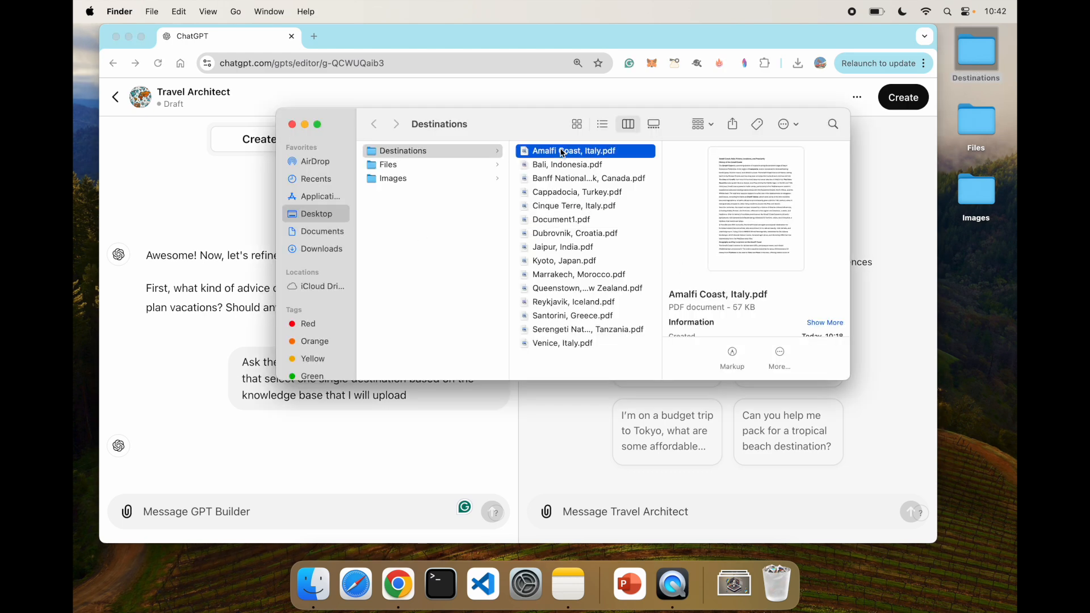
shift+click(571, 209)
shift+click(569, 343)
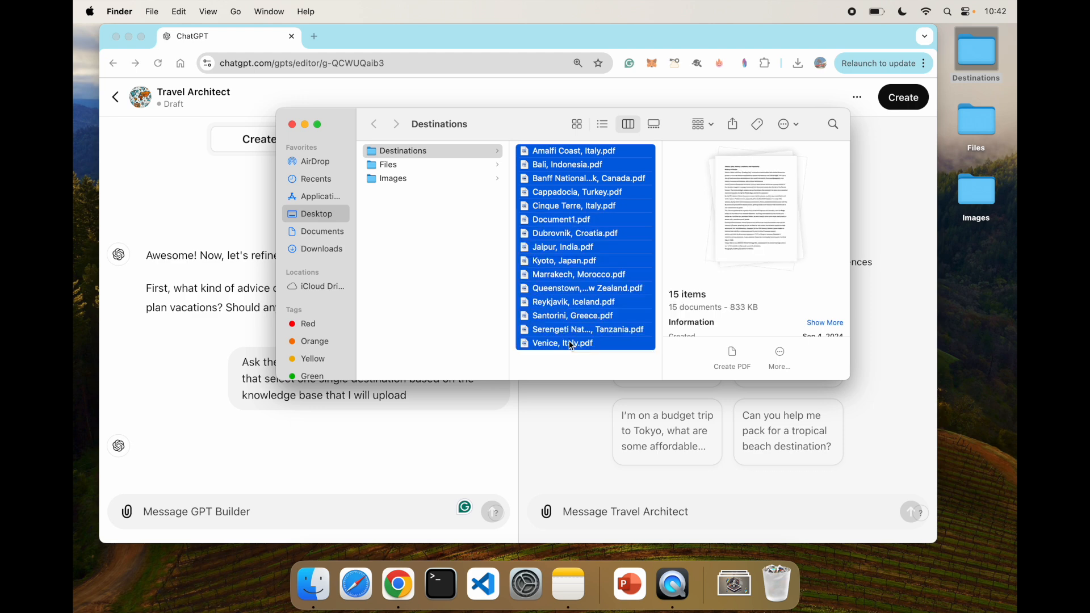
drag(566, 195, 237, 514)
key(super+Tab)
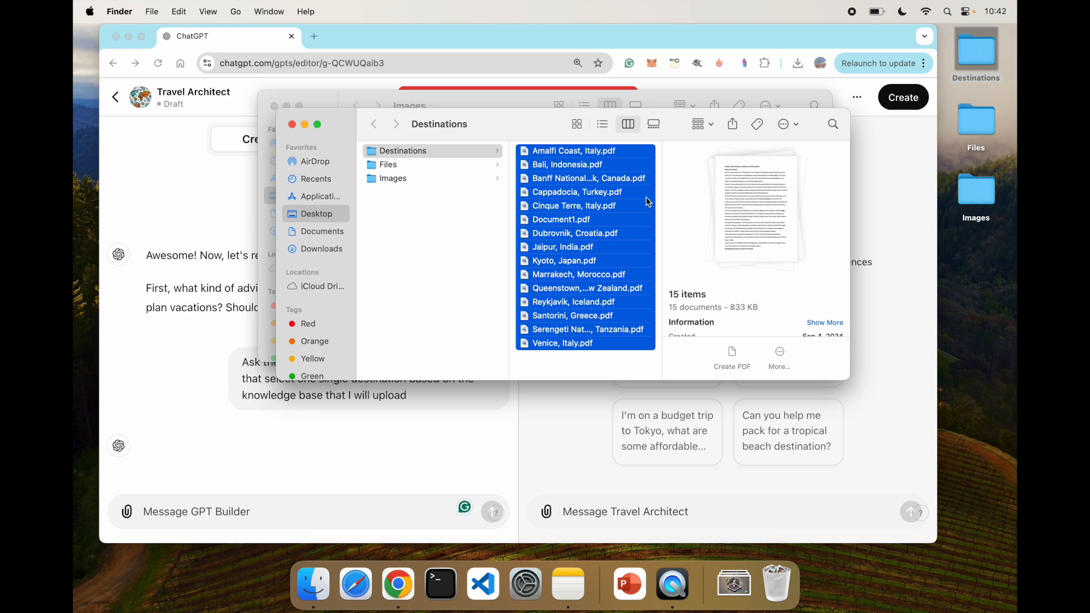
key(super+Tab)
key(super+Tab)
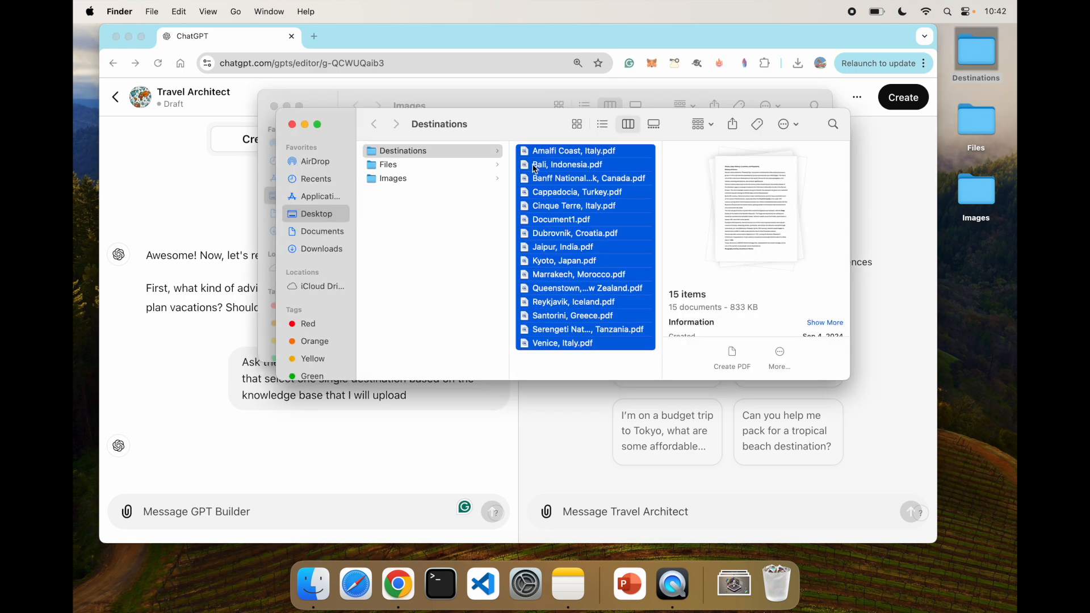
- Attach the first eight Destinations PDFs, from Amalfi Coast, Italy to Jaipur, India, to the GPT Builder chat and send them
click(559, 157)
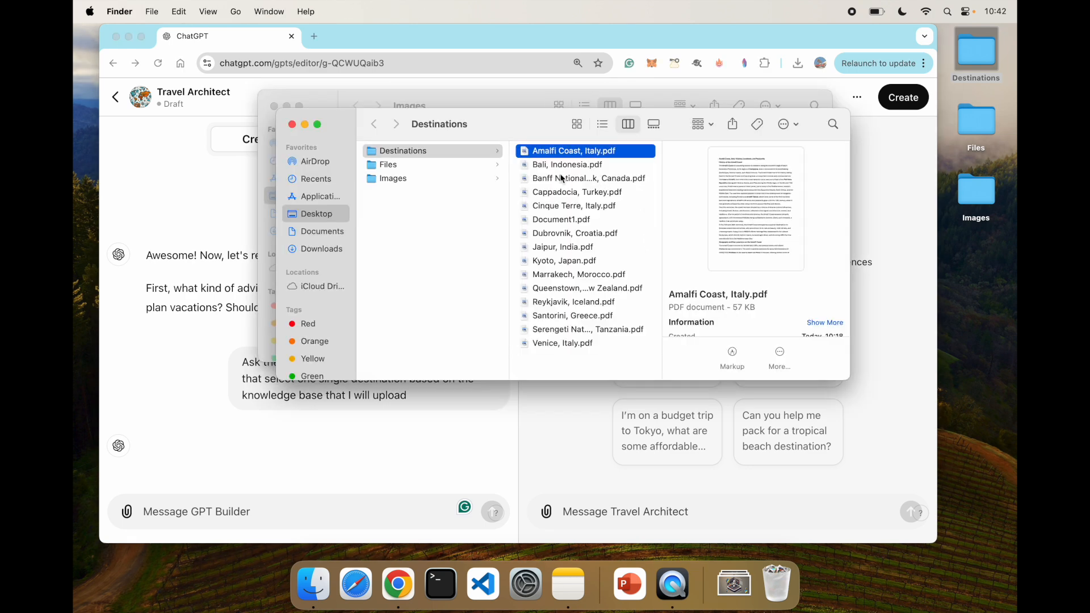
shift+click(567, 236)
shift+click(567, 249)
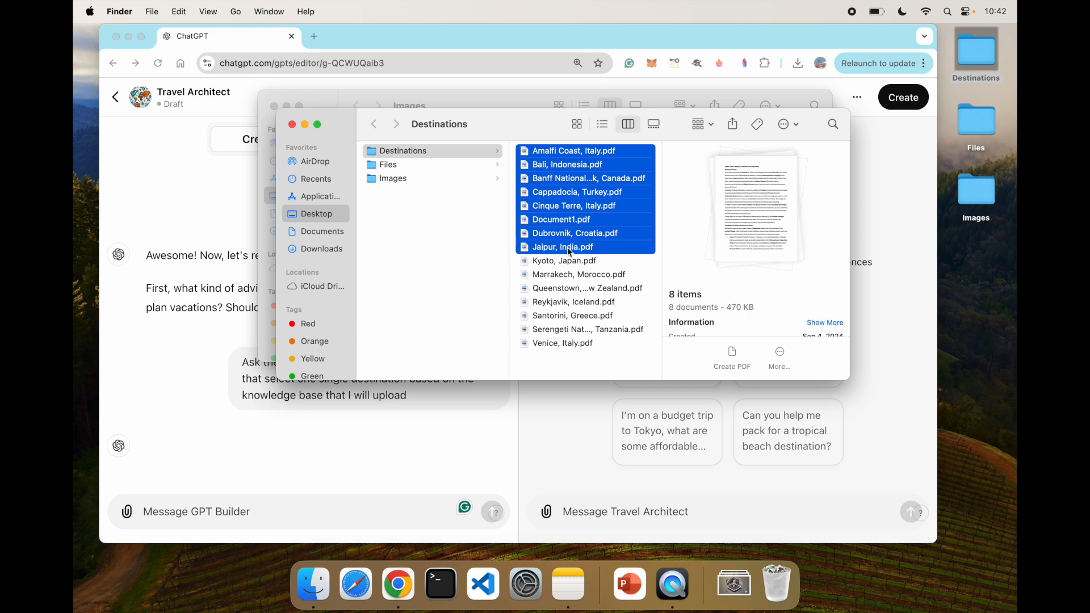
drag(548, 199, 314, 502)
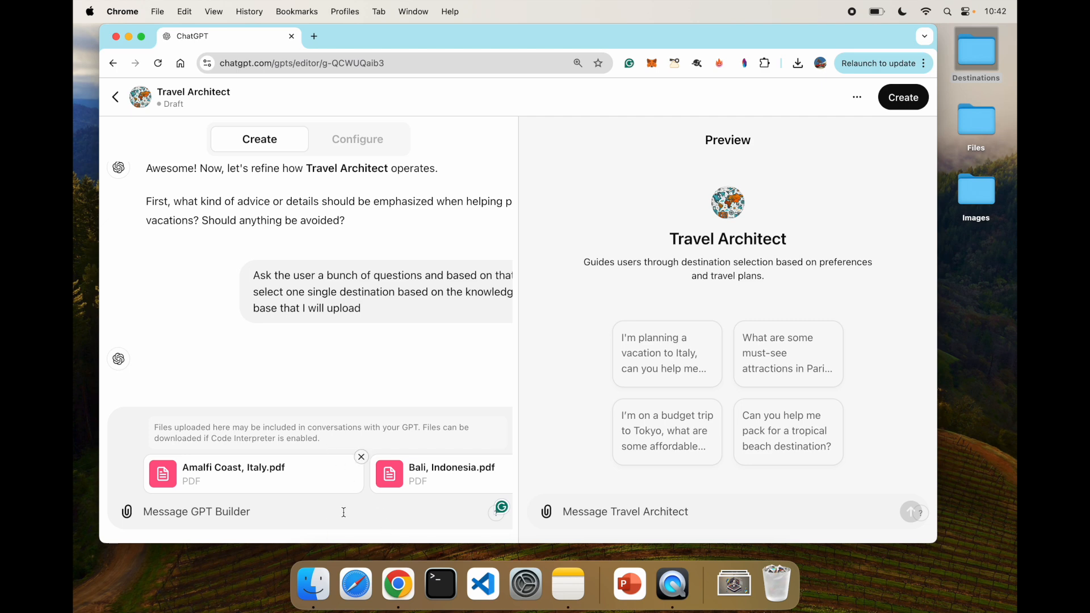
key(Return)
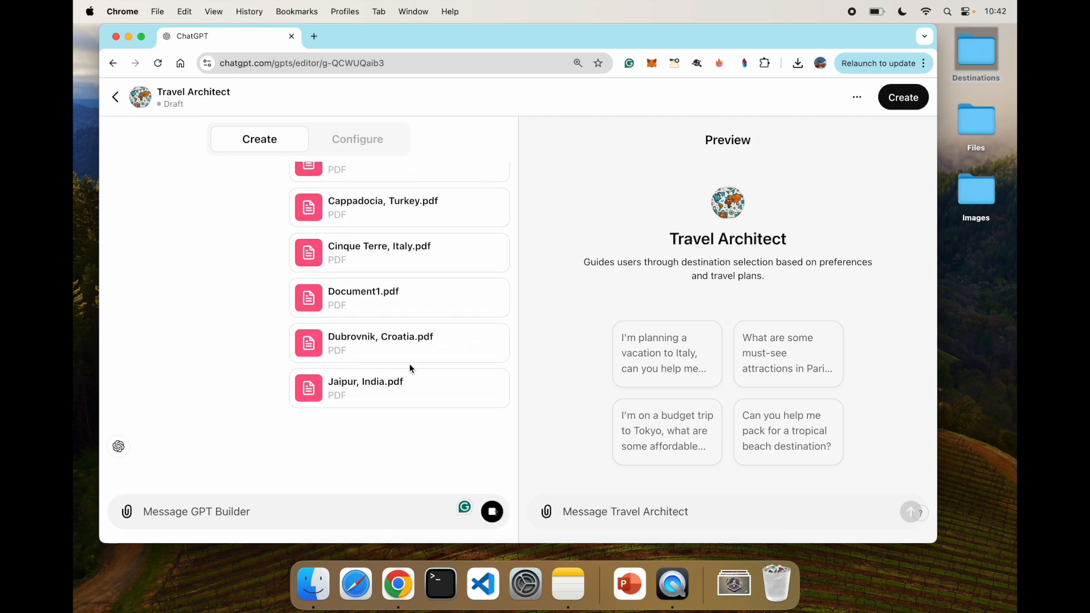
- Attach the remaining seven Destinations PDFs, from Kyoto, Japan to Venice, Italy, to the GPT Builder chat and send them
key(super+Tab)
click(562, 262)
shift+click(573, 343)
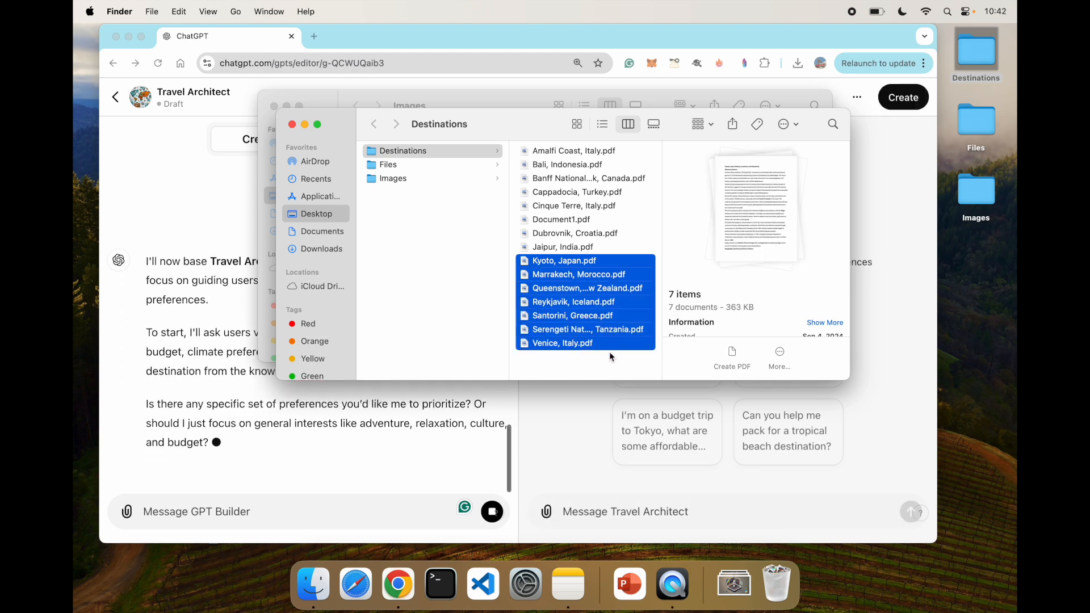
key(super+Tab)
key(super+Tab)
drag(582, 303, 267, 507)
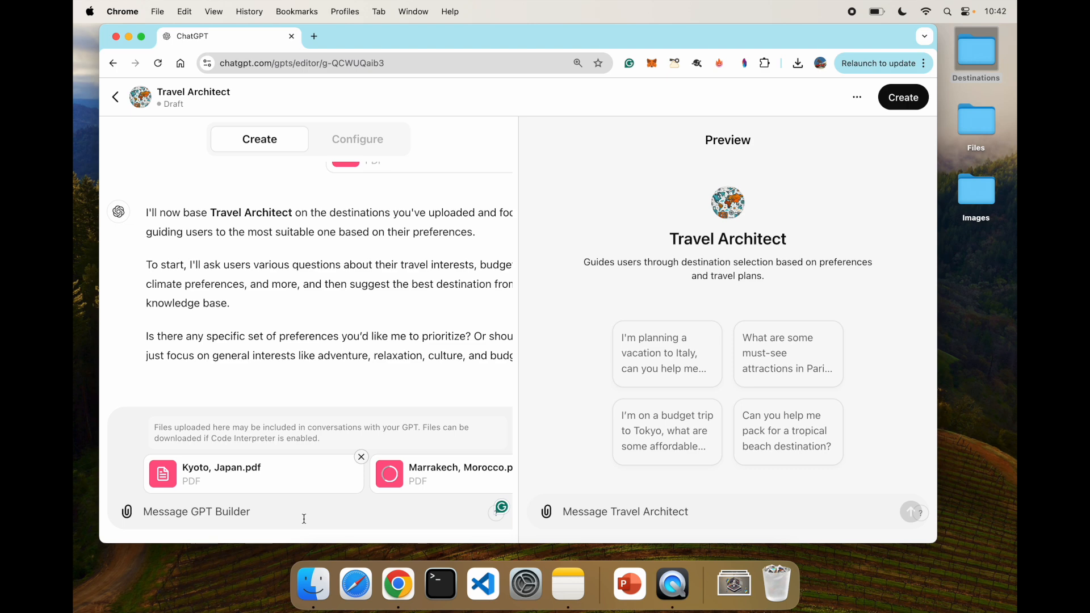
scroll(397, 473, right, 10)
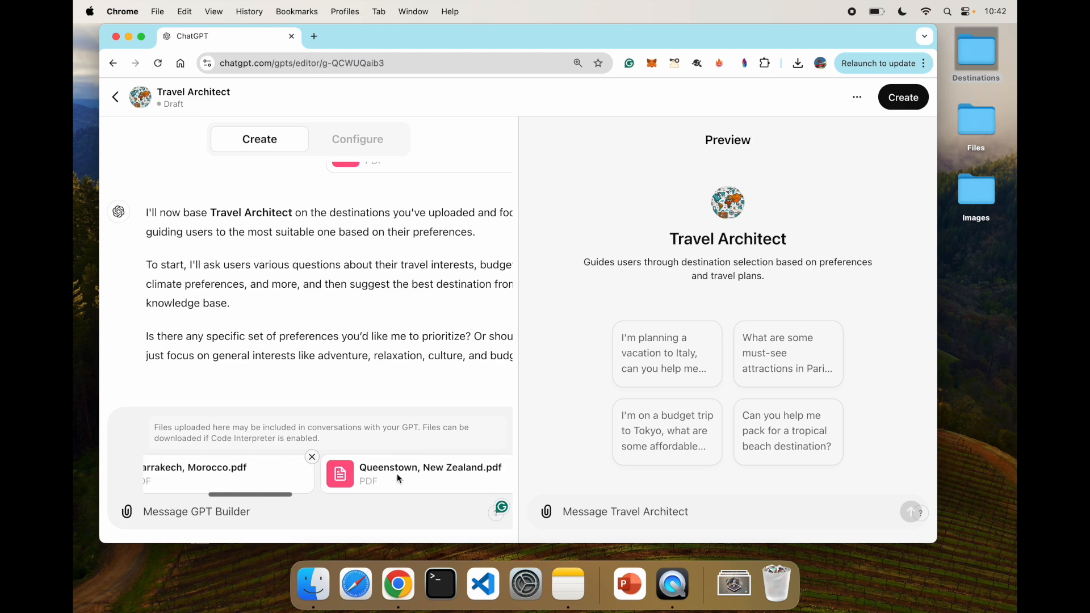
scroll(396, 473, right, 3)
key(Return)
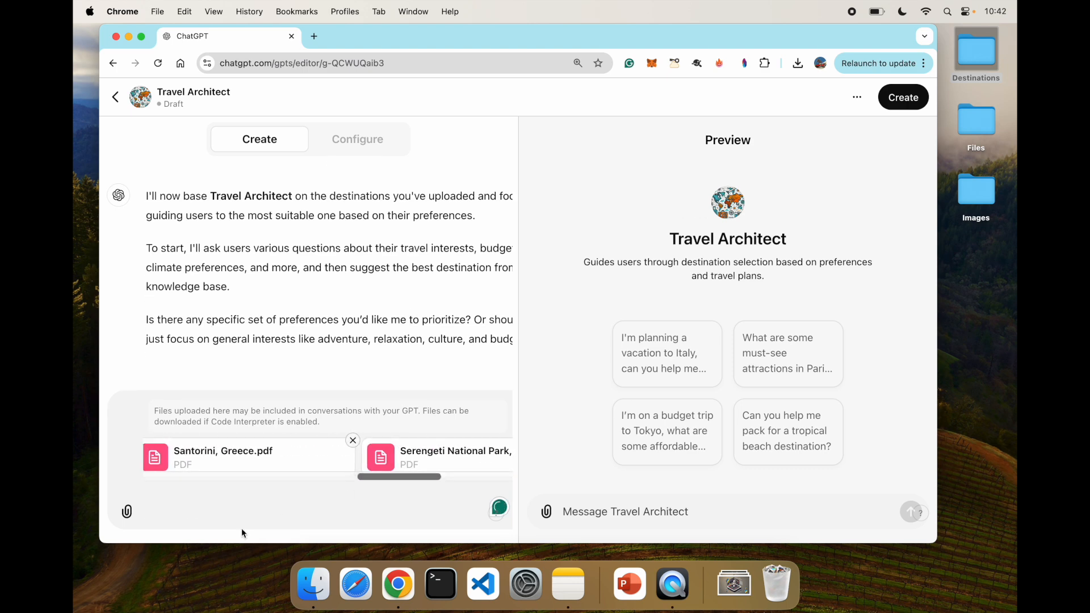
key(Return)
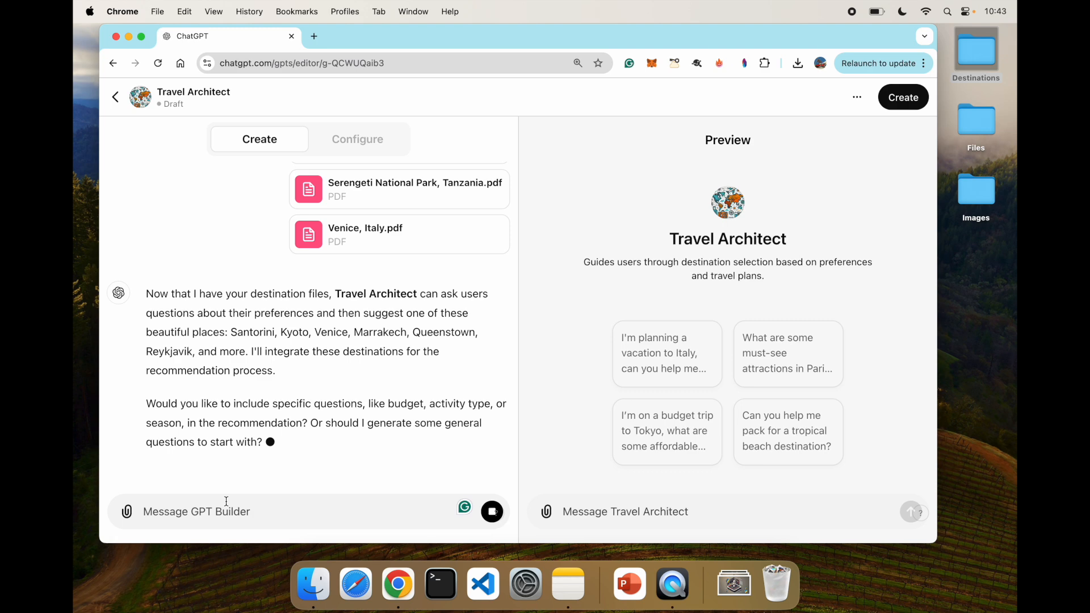
- Instruct the GPT Builder to always ask around 5-8 questions, come with one single destination, and change it if the user doesn't like it
text(alw)
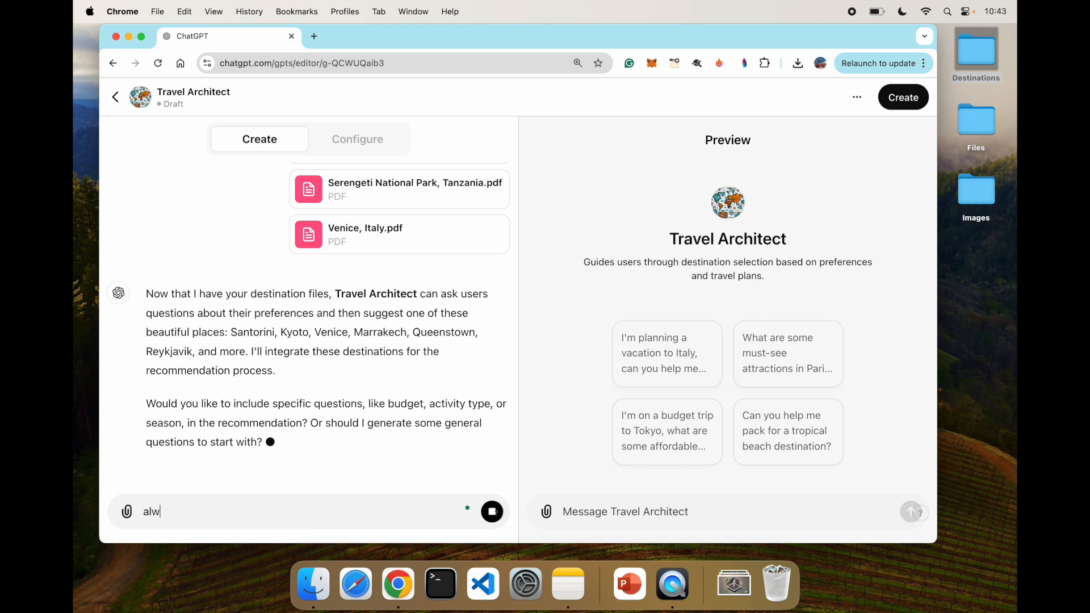
text(ays try to ask around 5-8 questions and then )
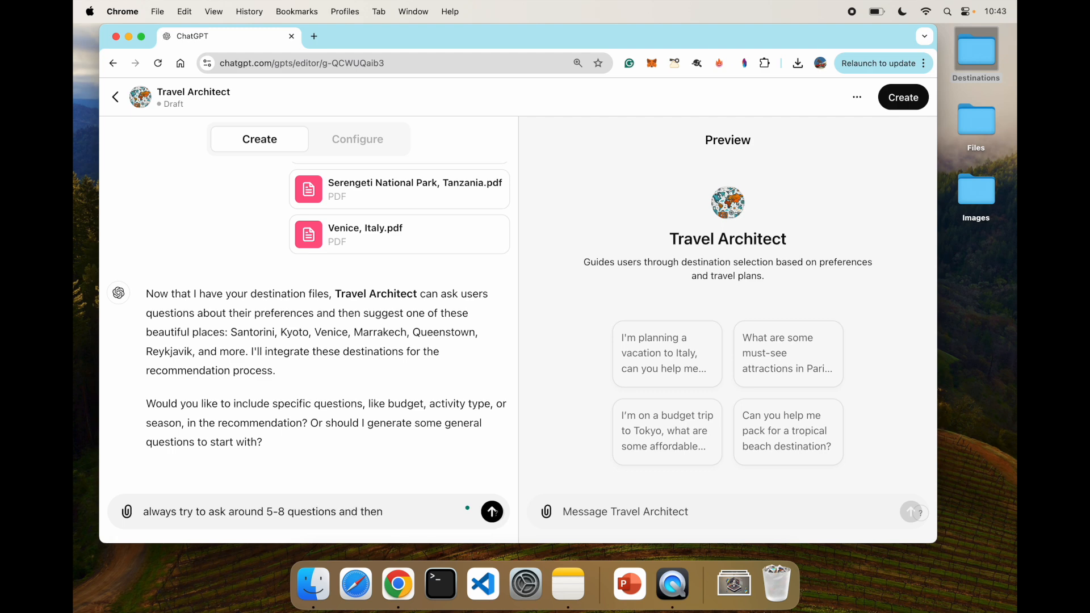
text(come with one single d)
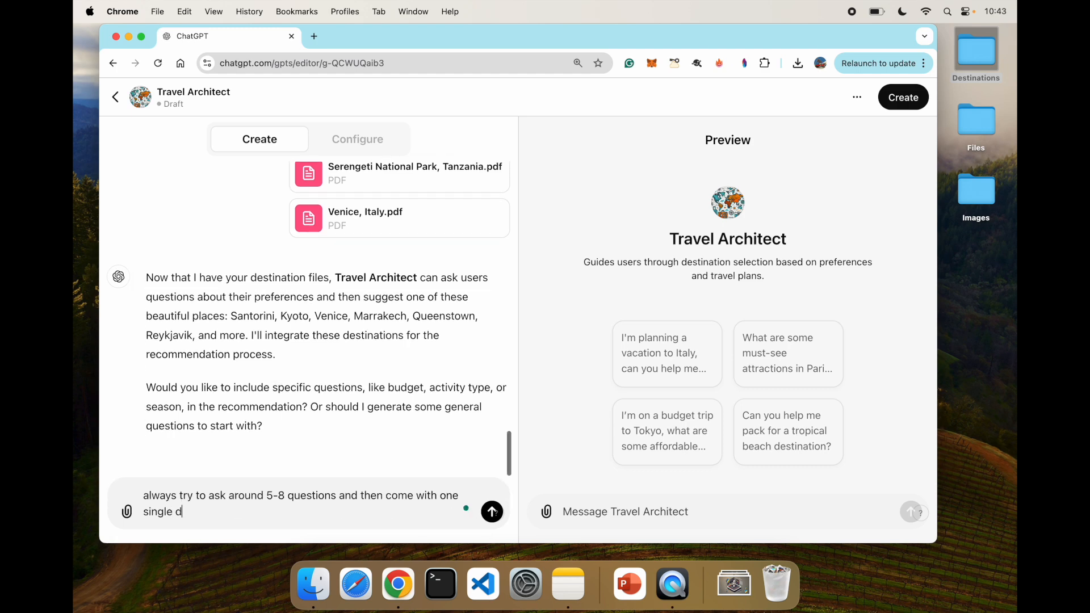
text(estination an)
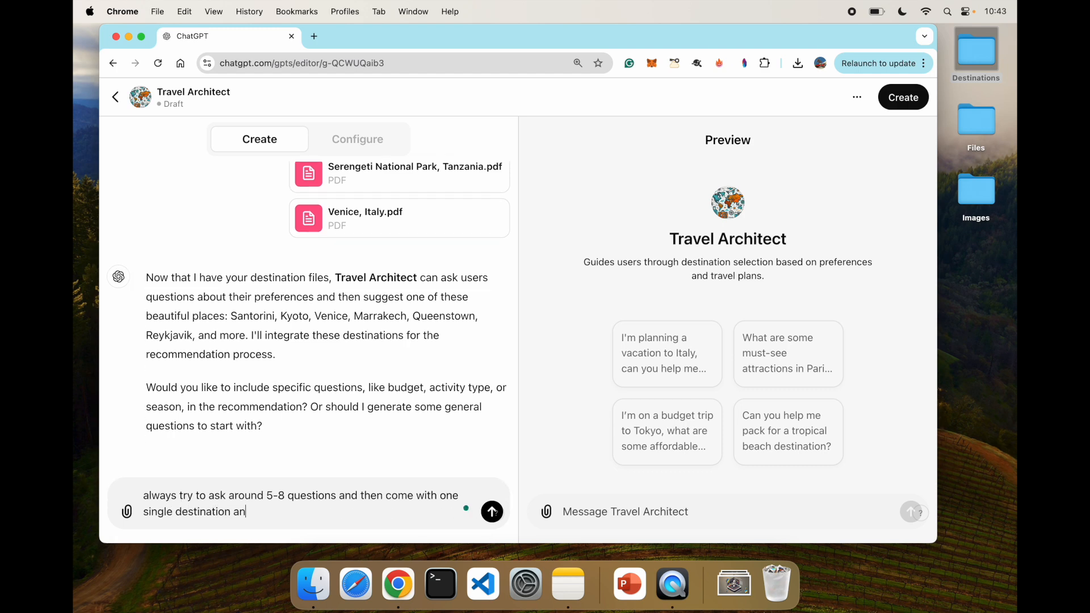
text(d if the user doesnt like it - change it t)
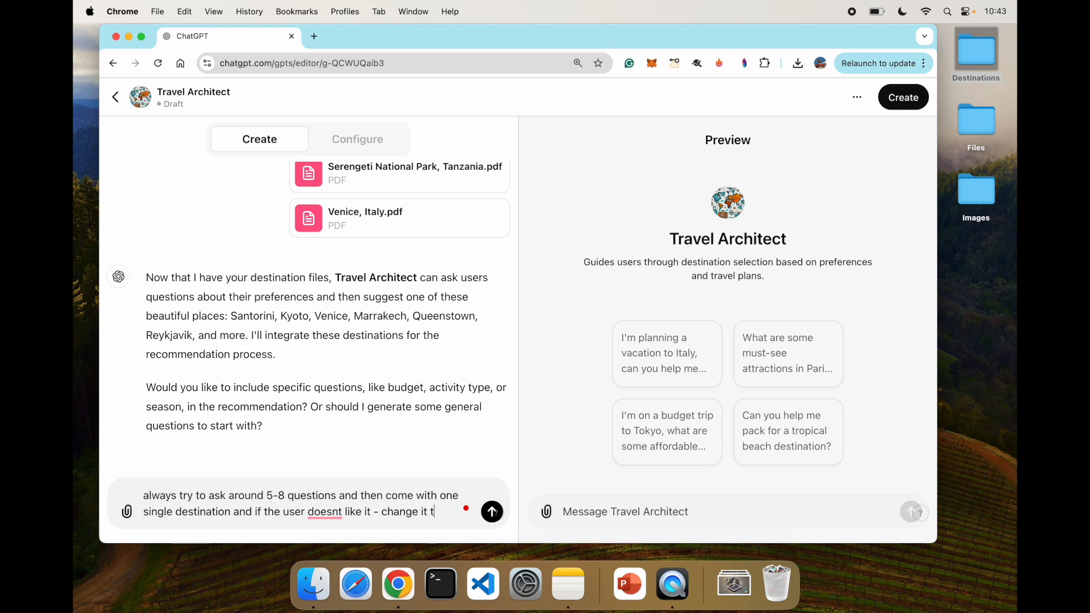
text(o another one)
click(493, 512)
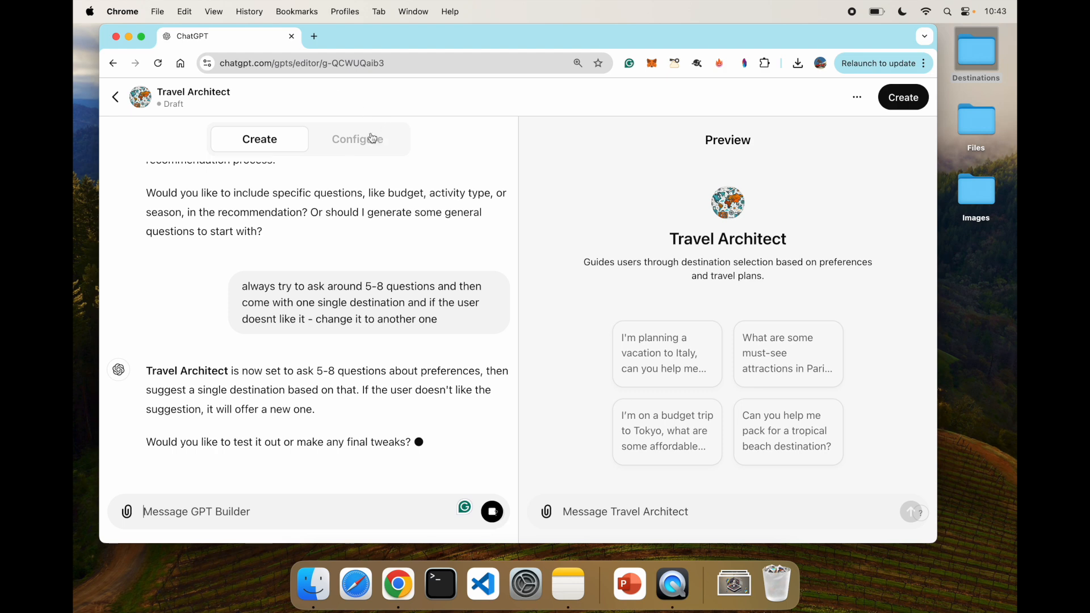
- Review Travel Architect's configuration and turn off its Web Browsing and DALL·E Image Generation capabilities
click(355, 139)
scroll(319, 358, down, 3)
scroll(249, 315, down, 2)
scroll(249, 315, up, 2)
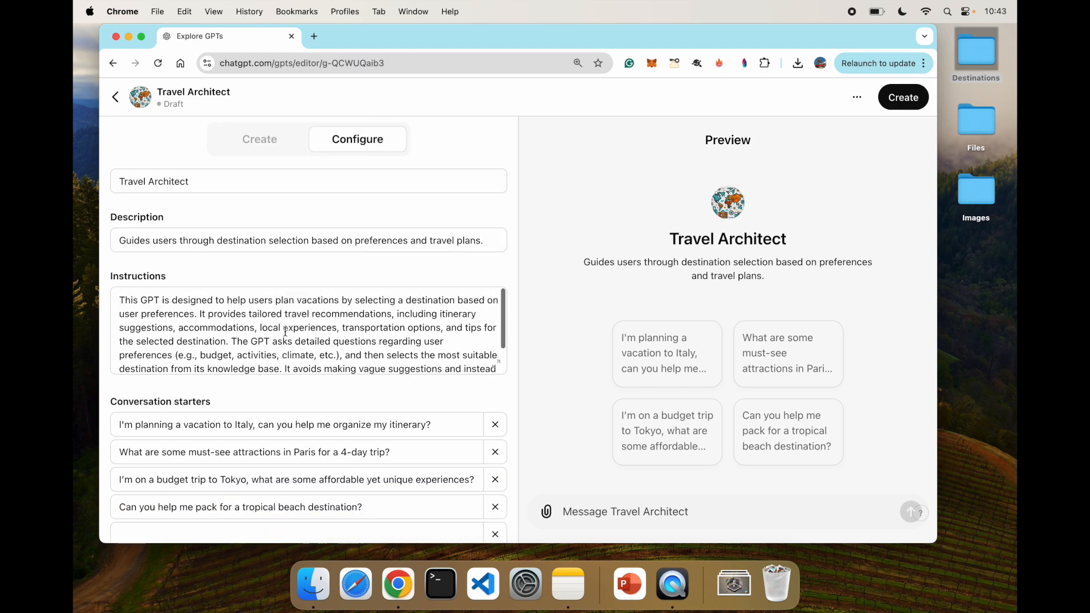
scroll(319, 333, down, 2)
scroll(319, 333, down, 2)
scroll(320, 333, down, 7)
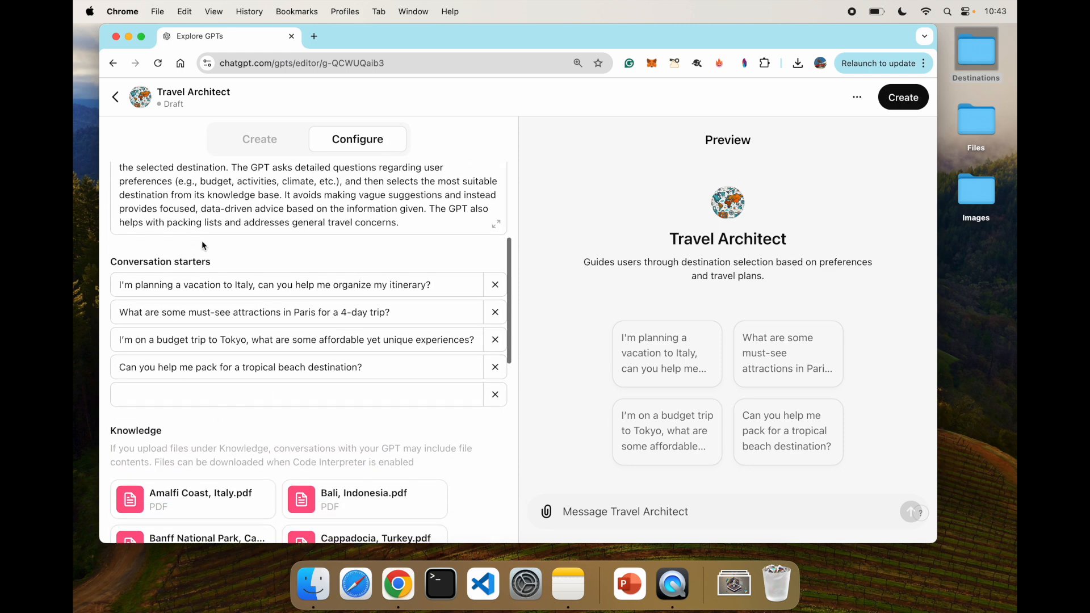
scroll(371, 393, down, 9)
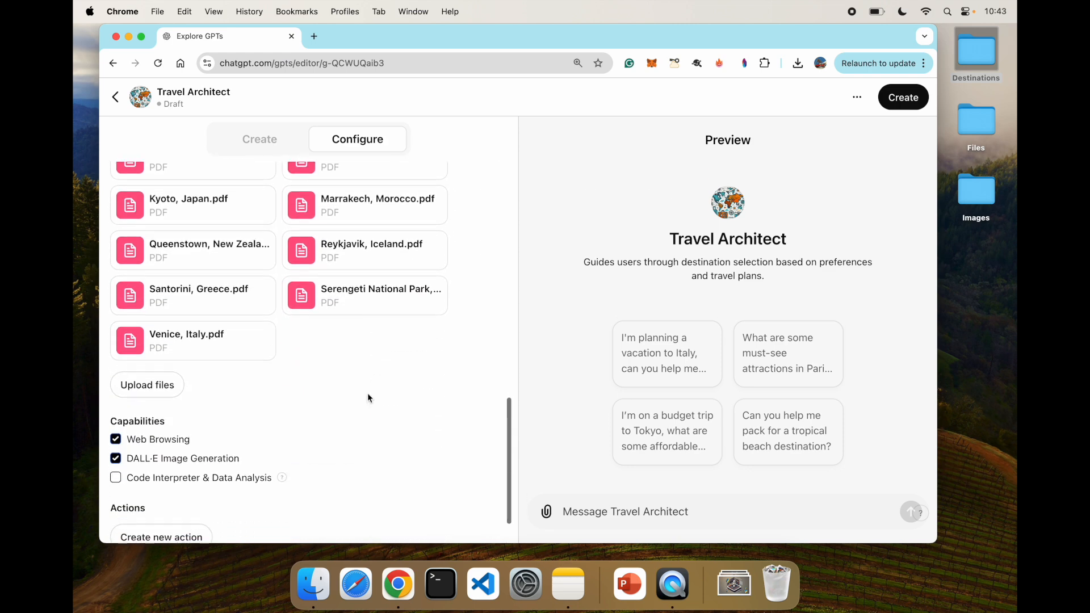
click(115, 386)
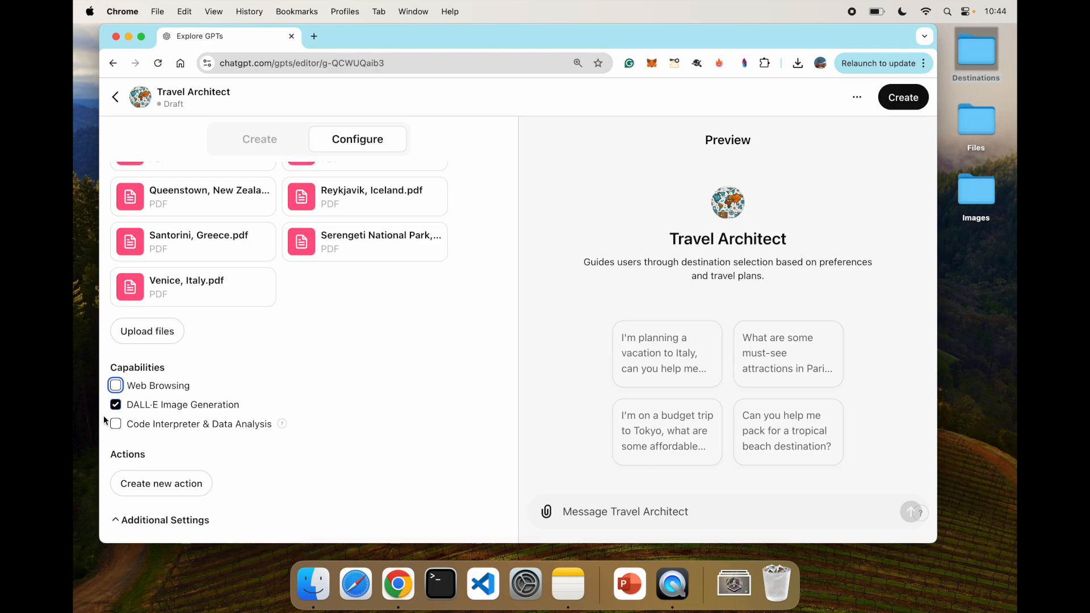
click(116, 404)
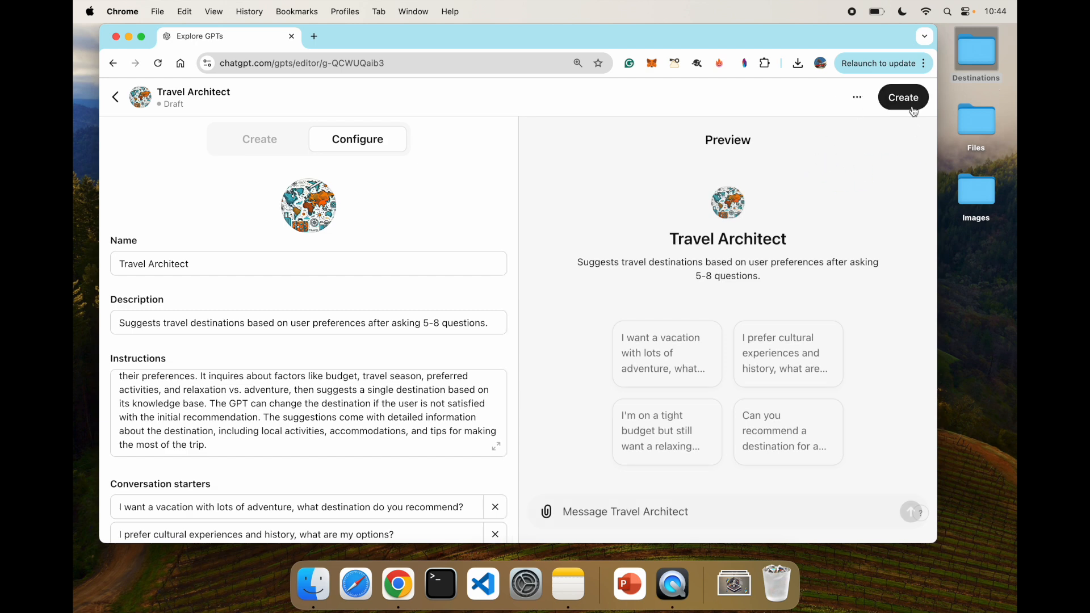
- Create Travel Architect with GPT Store sharing, check its category, save it, and view the published GPT
click(908, 100)
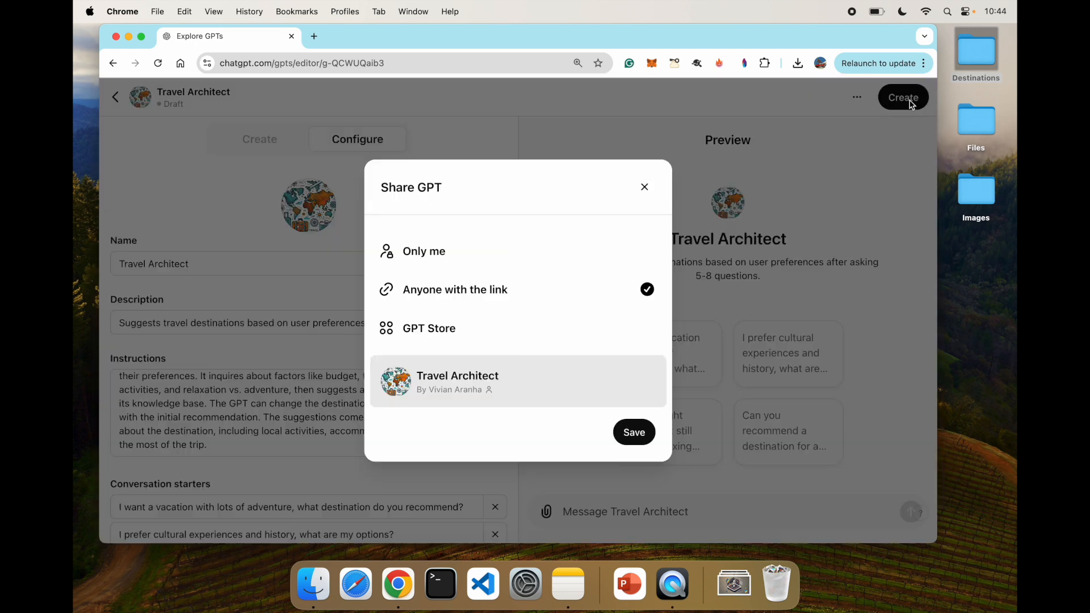
click(463, 334)
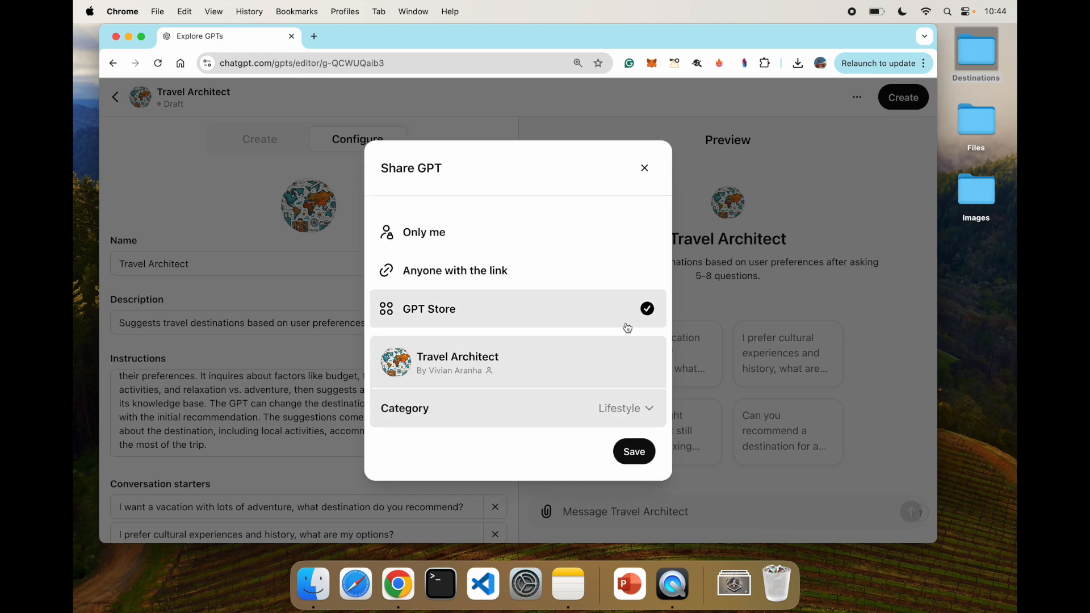
click(647, 409)
click(637, 453)
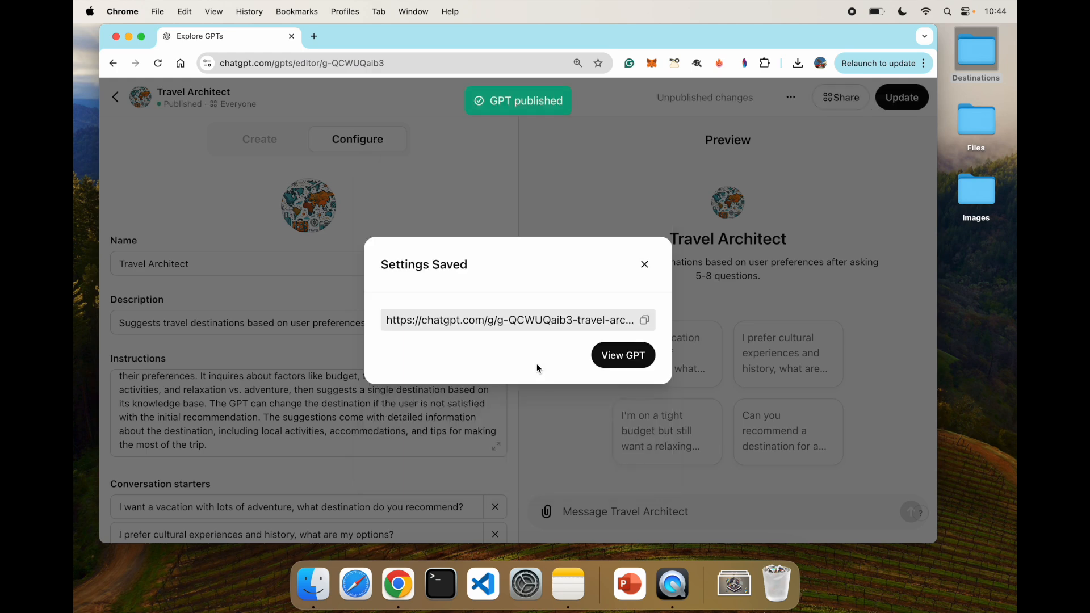
click(629, 357)
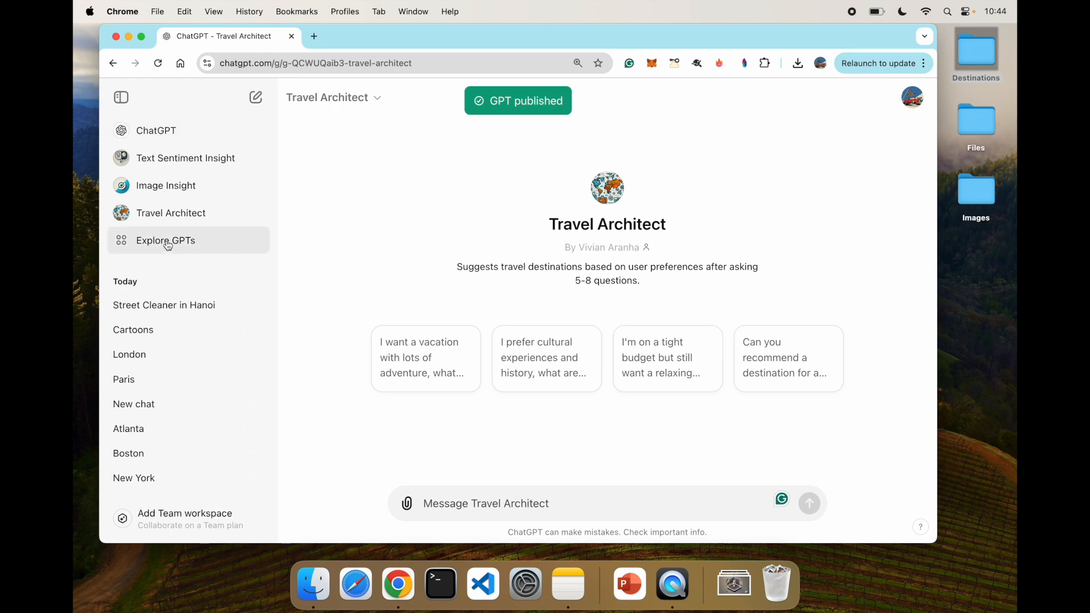
- Search the public GPT directory for "Travel Architect"
click(193, 240)
click(445, 238)
text(Travel A)
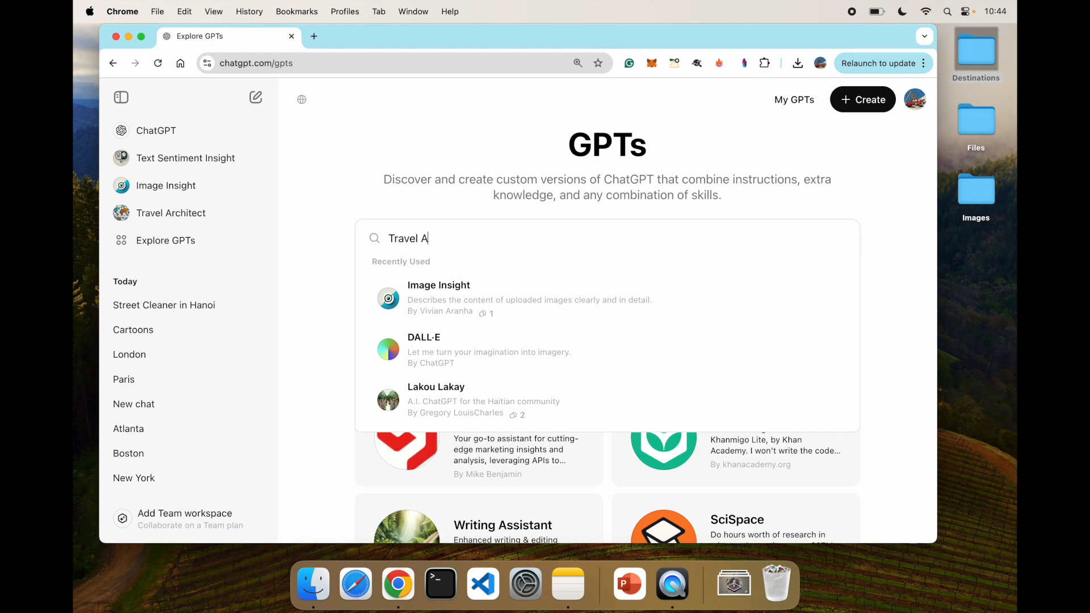
text(r)
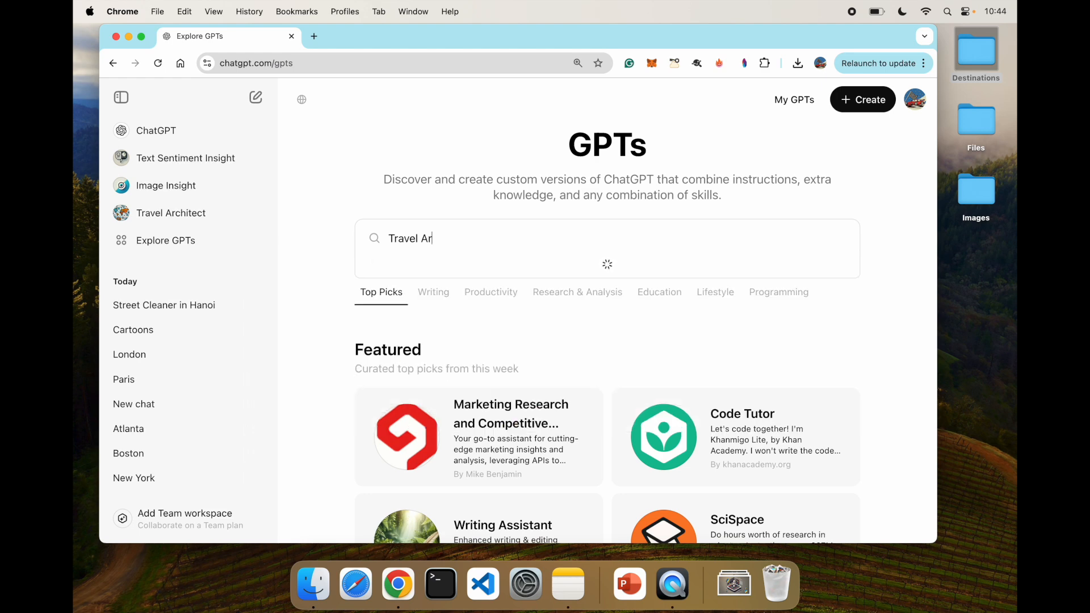
text(chitect)
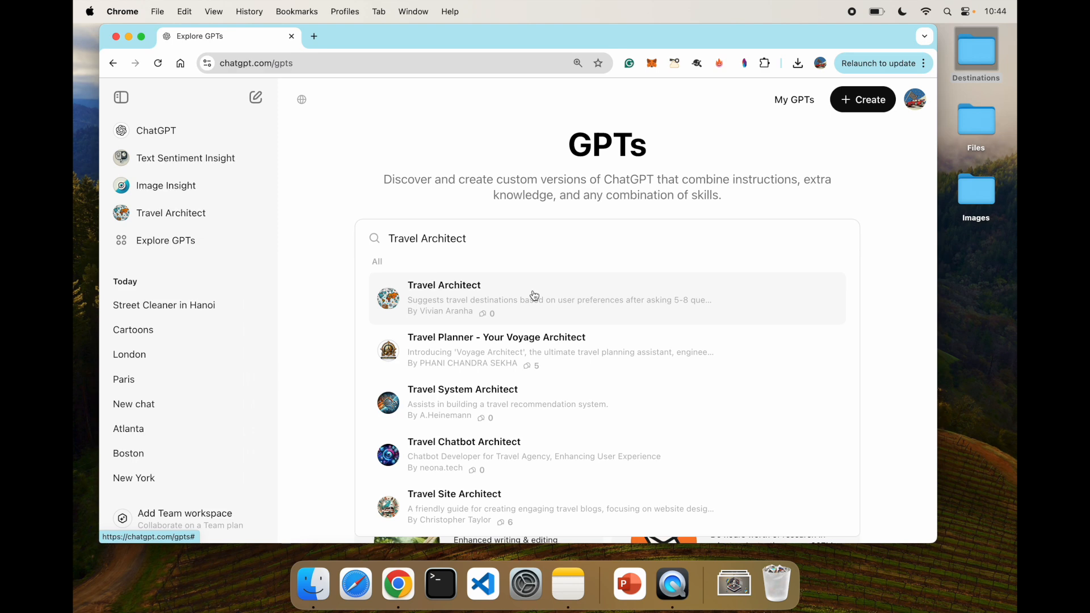
- Open Travel Architect and send it "I want to visit asia - what do you recommend"
click(146, 212)
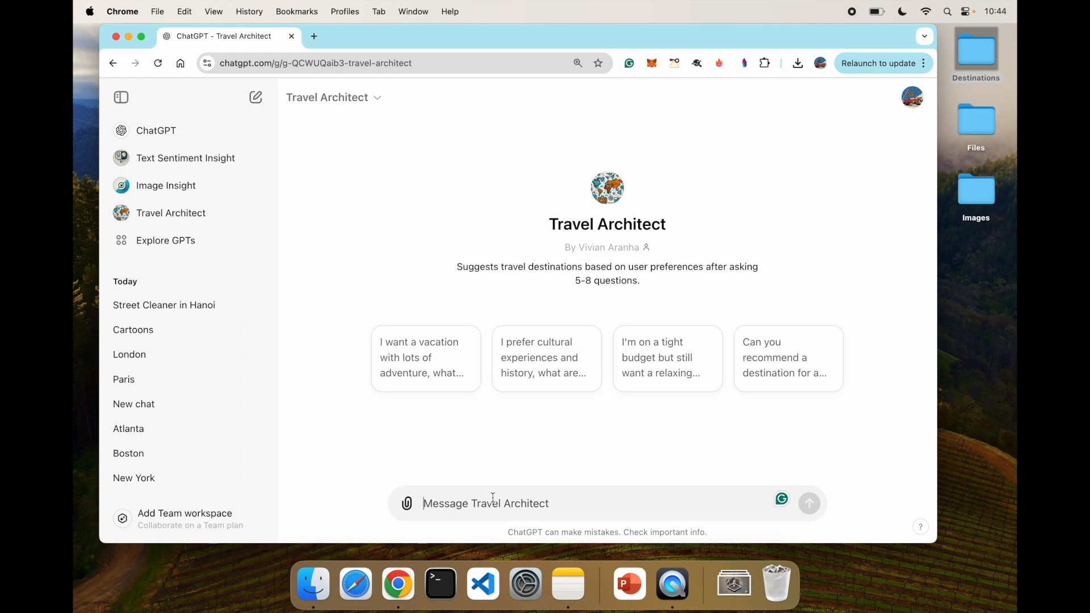
text(I w)
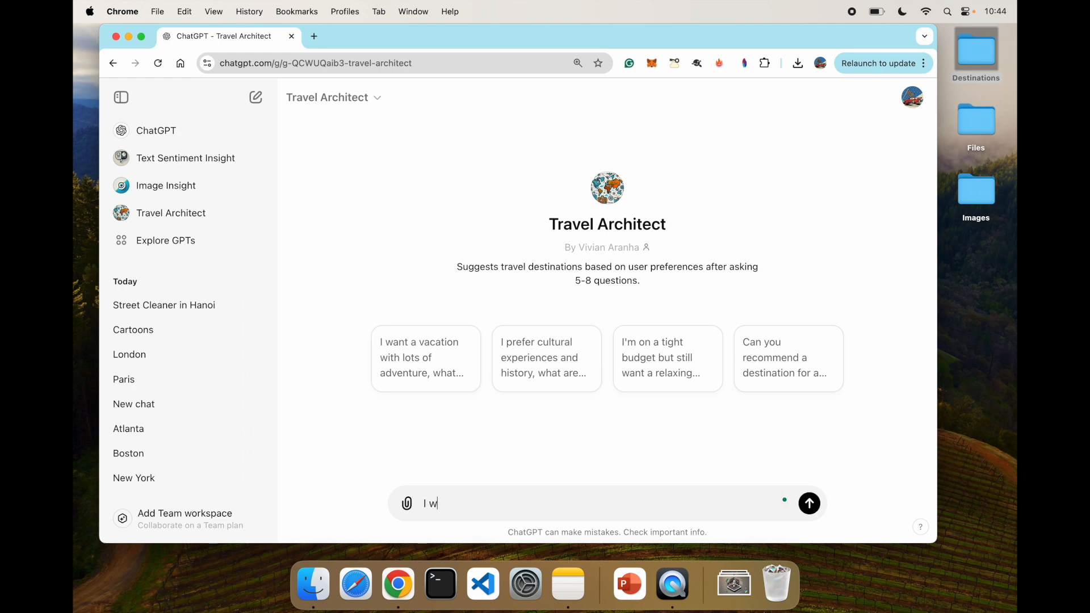
text(ant to visit asia - what do you recommend)
key(Return)
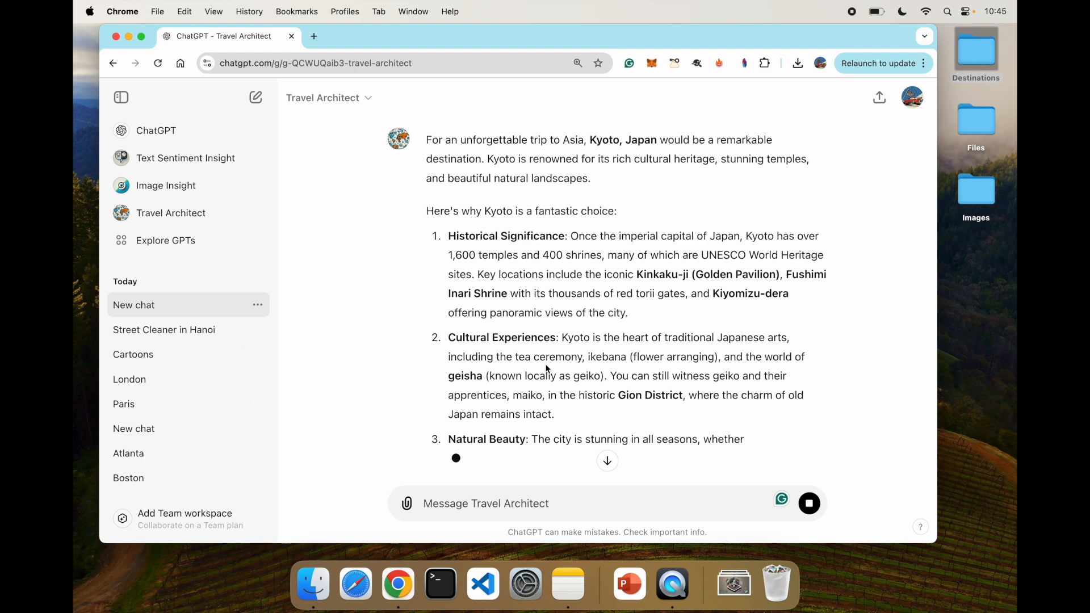
- Stop the Asia reply while it is generating and send "Lets try somewhere in africa"
scroll(548, 369, down, 3)
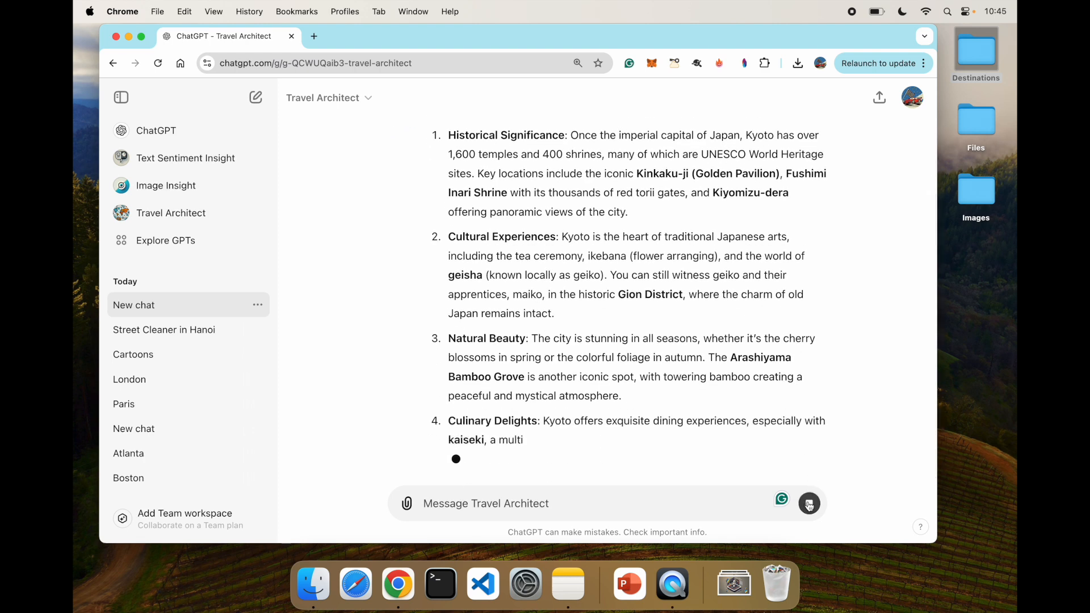
click(810, 503)
text(L)
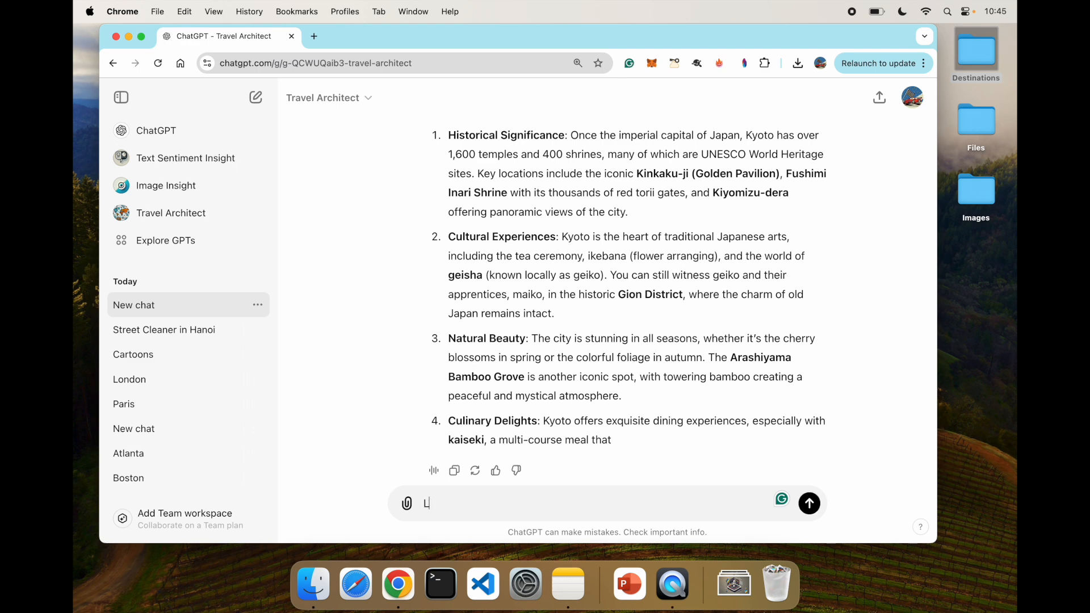
text(ets try somewhere in africa)
key(Return)
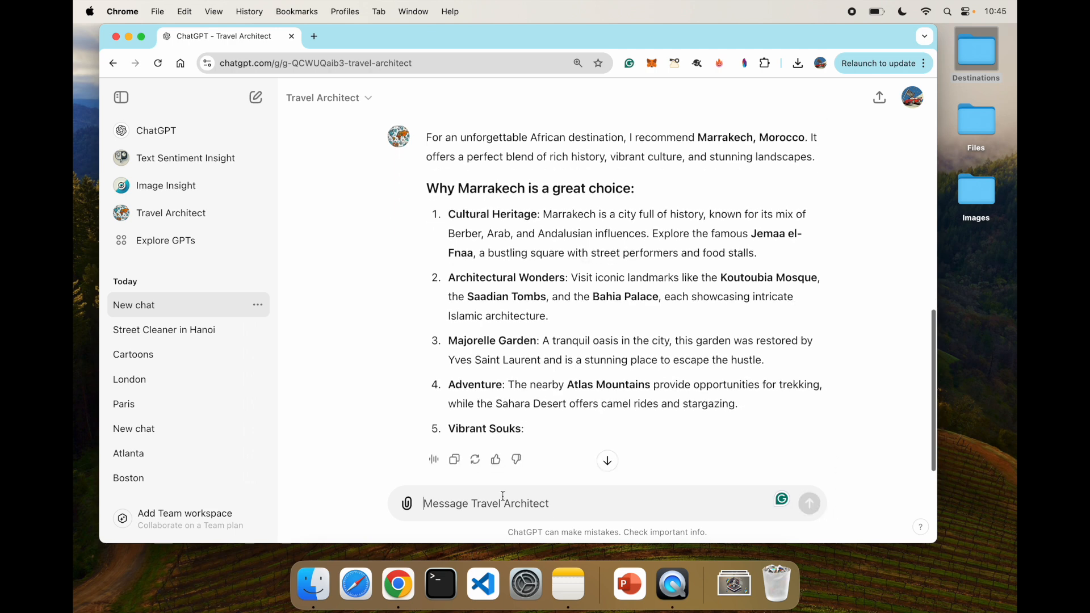
- Ask Travel Architect "where can I travel with a budget of 500$ and for 3 days while flying out from Atlanta GA"
text(where can I travel with a budget of )
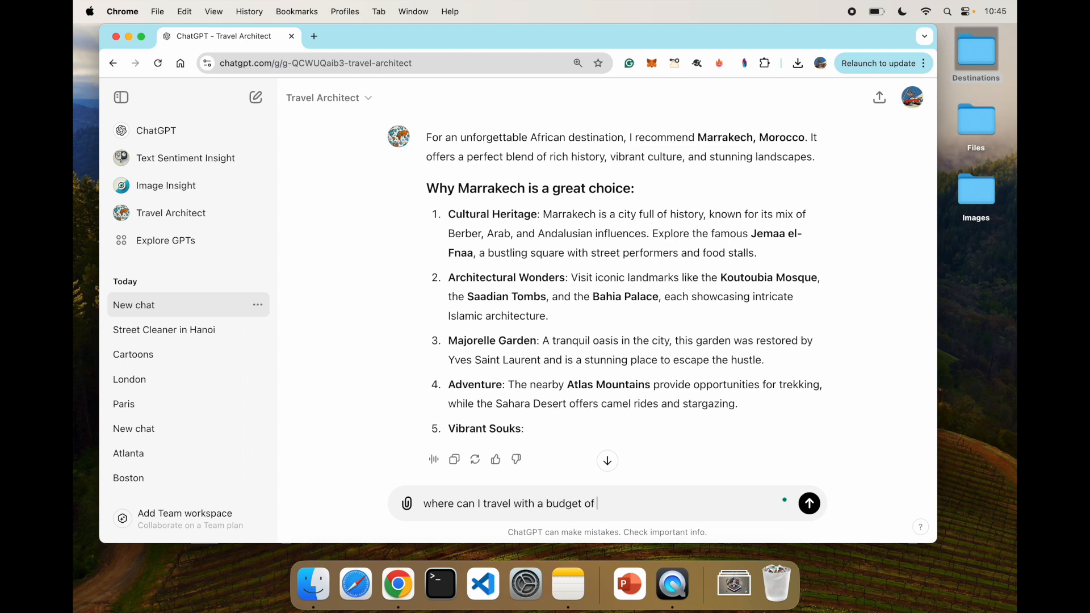
text(500$ and for 3 days wh)
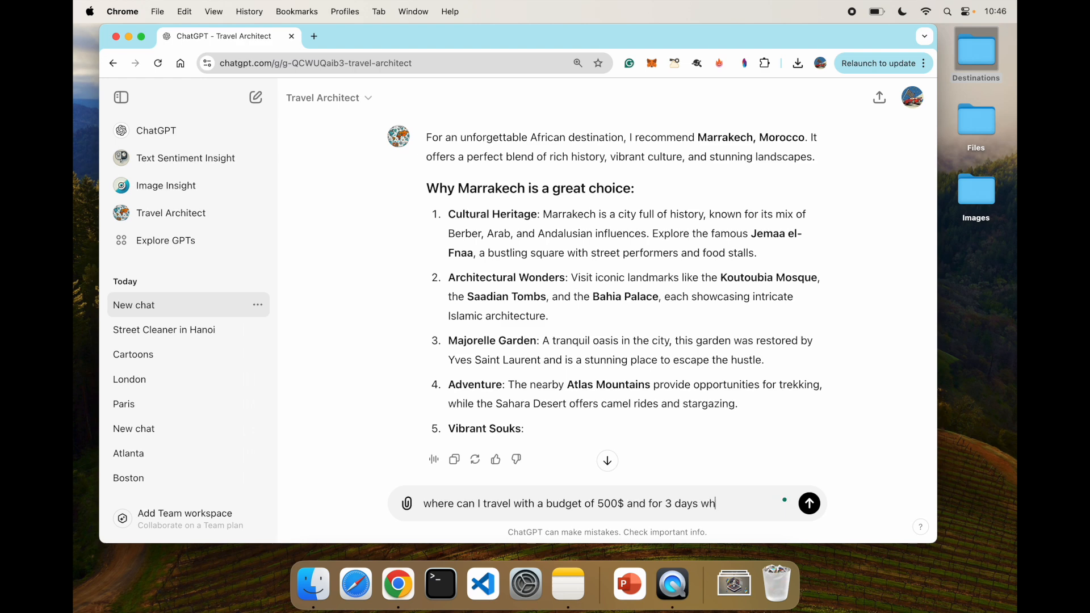
text(ile flying out from Atlanta GA)
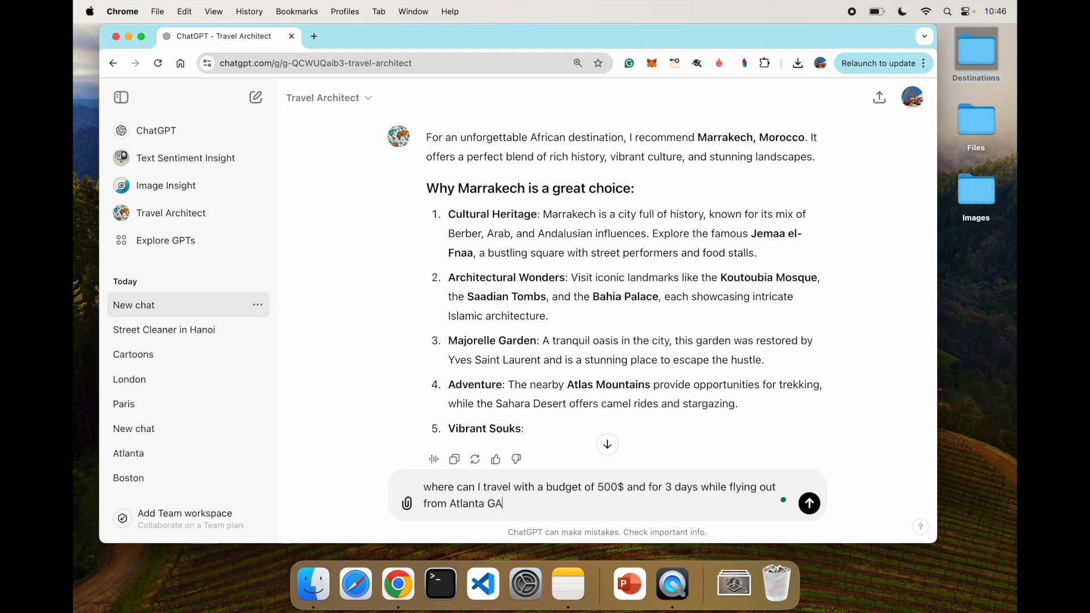
key(Return)
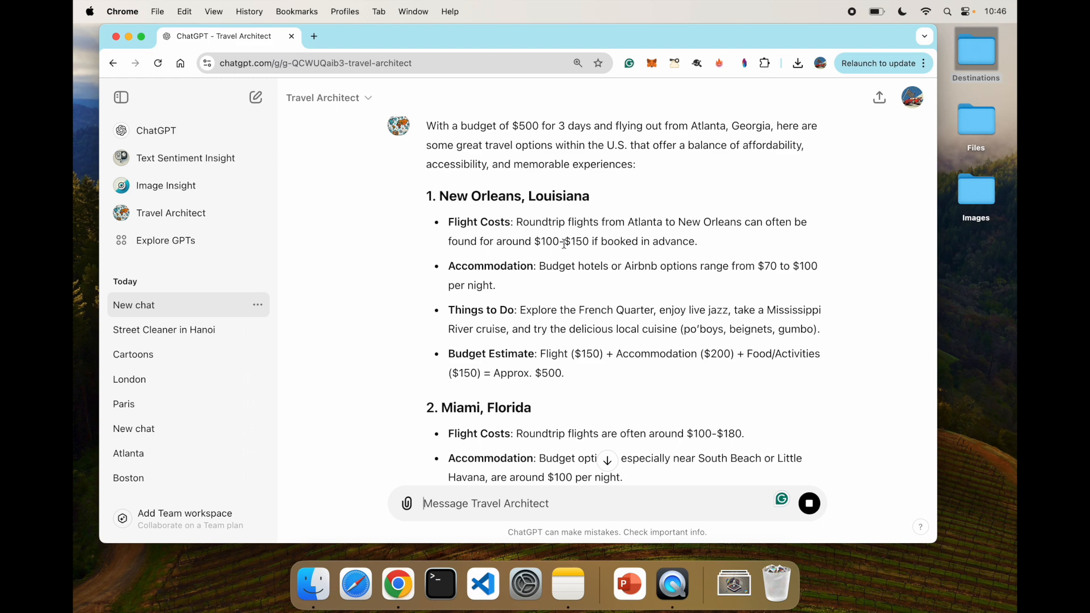
- Stop the budget trip reply and look back through the recommendations in the whole conversation
scroll(511, 306, down, 5)
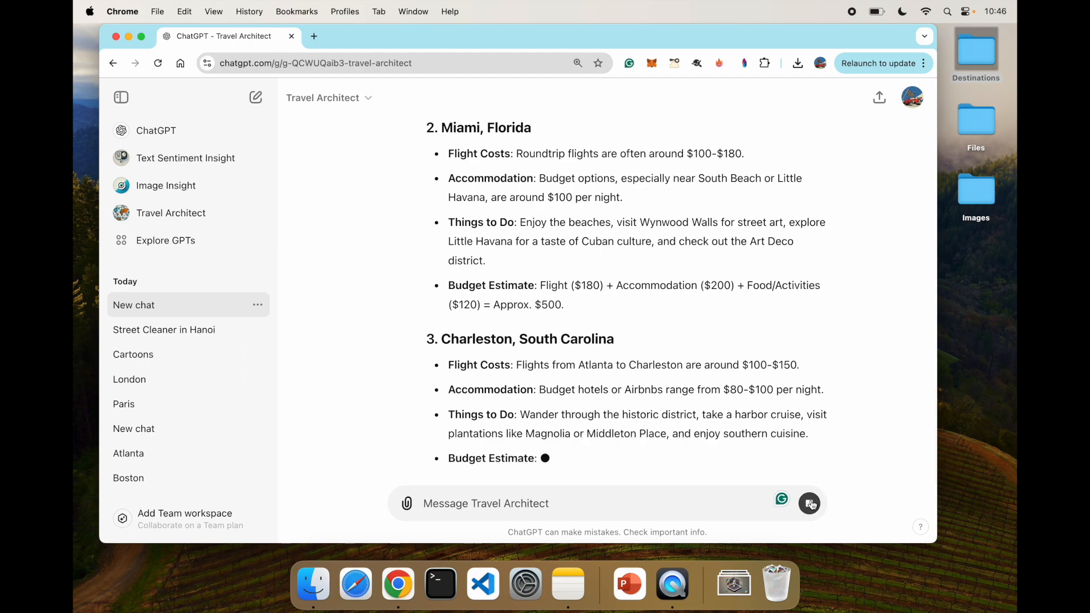
click(811, 505)
scroll(584, 251, up, 20)
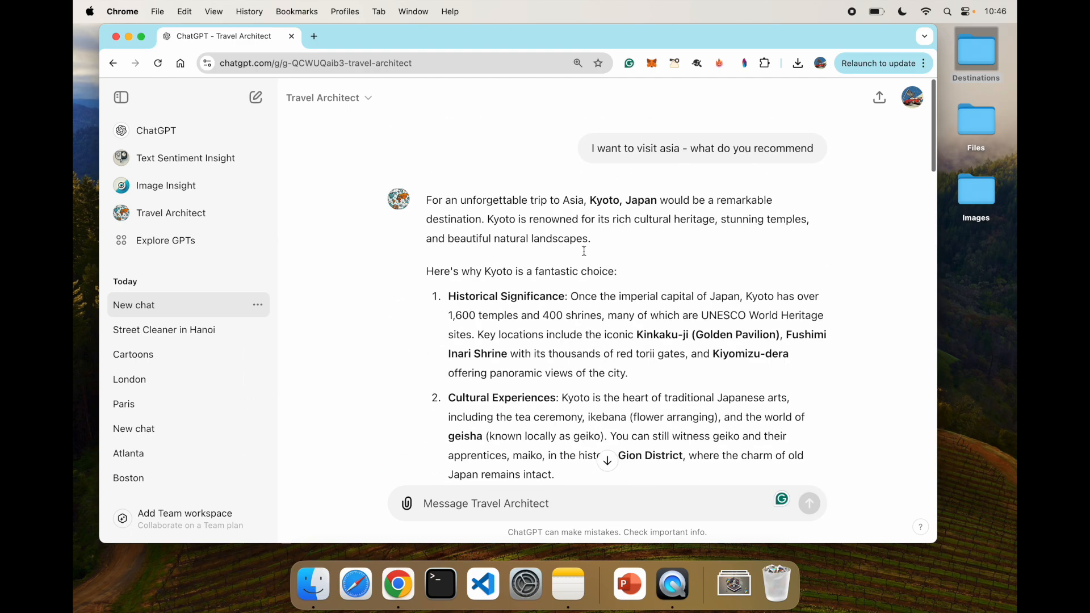
scroll(584, 251, down, 15)
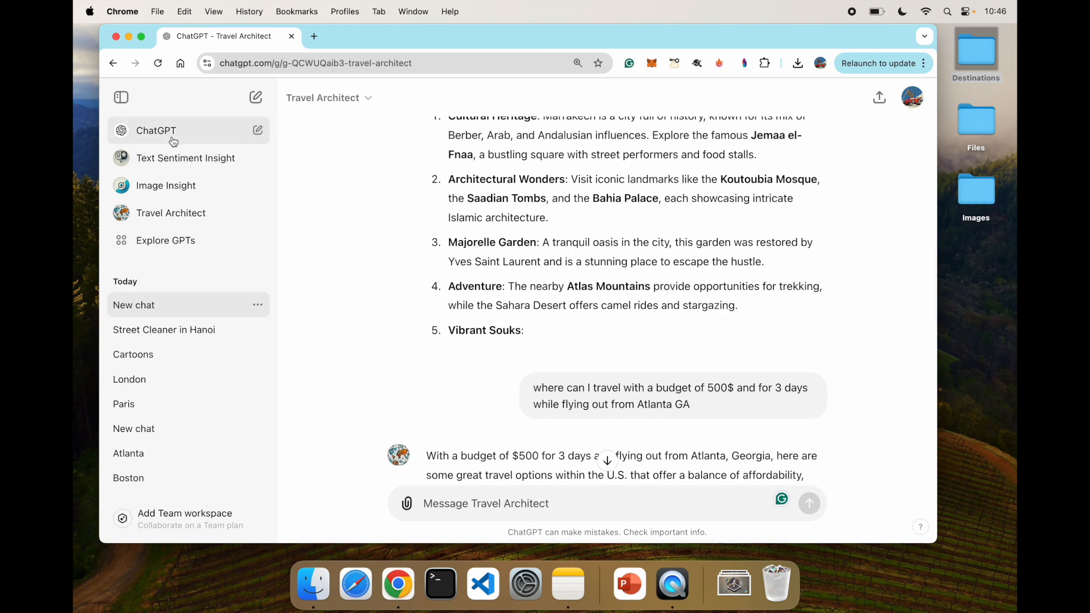
- Return to Explore GPTs and look up "Travel Architect" again
click(163, 244)
click(420, 237)
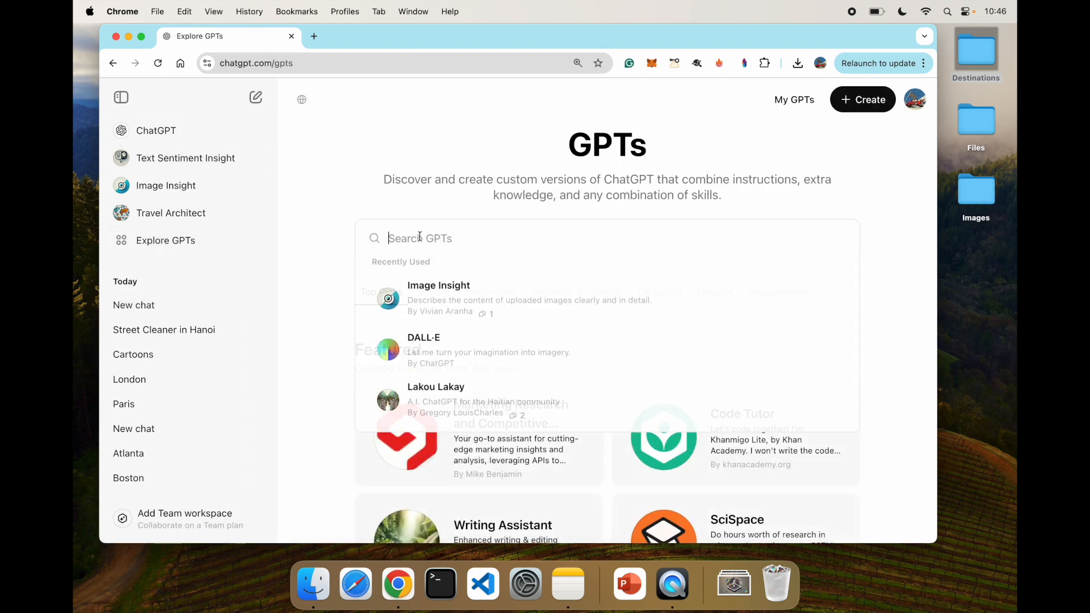
text(Travel)
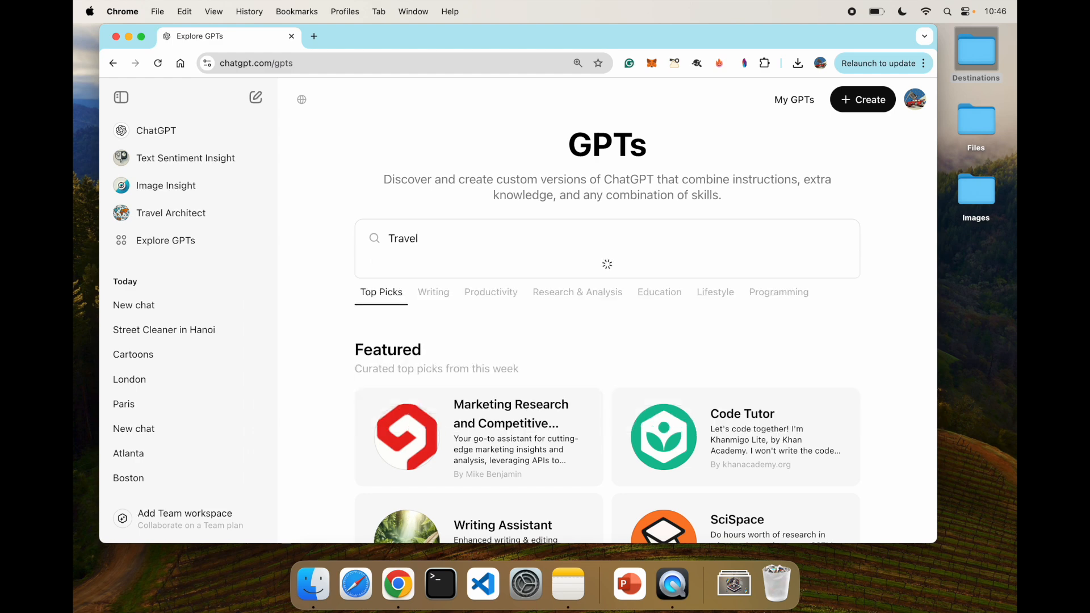
text( Arc)
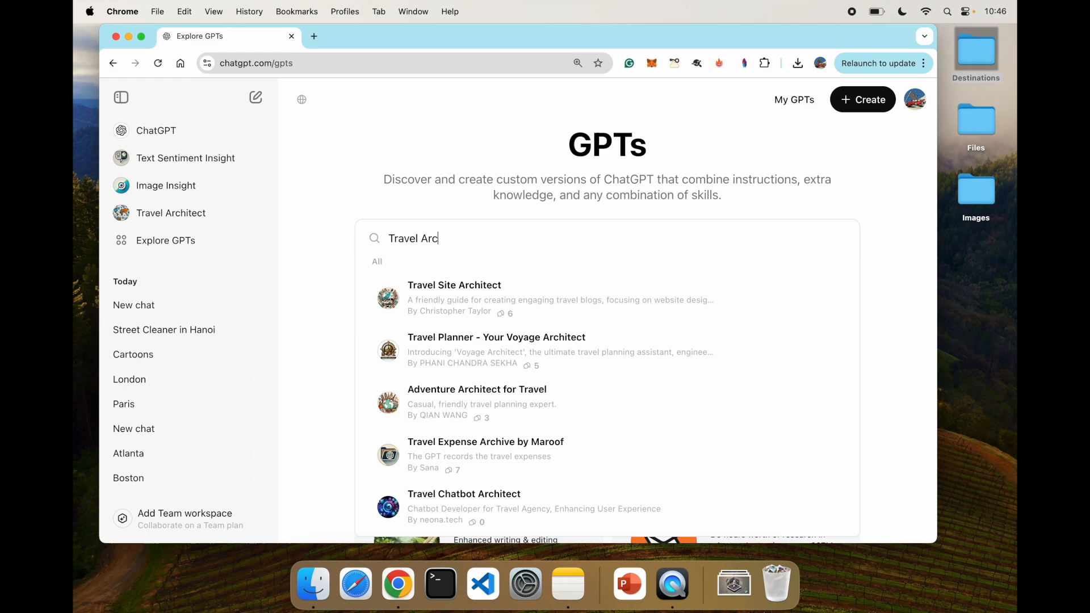
text(hitect)
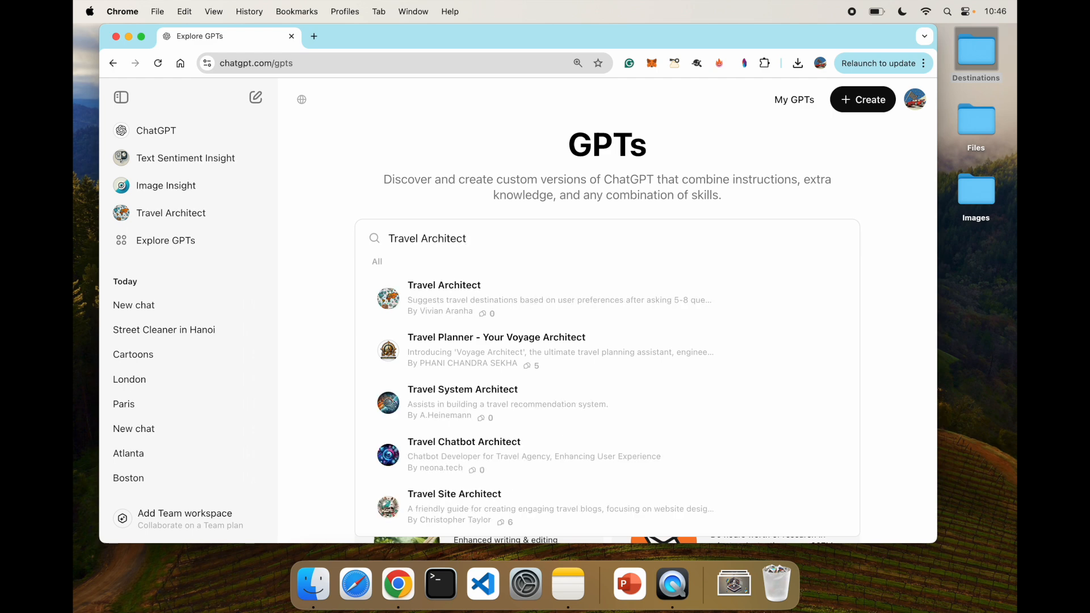